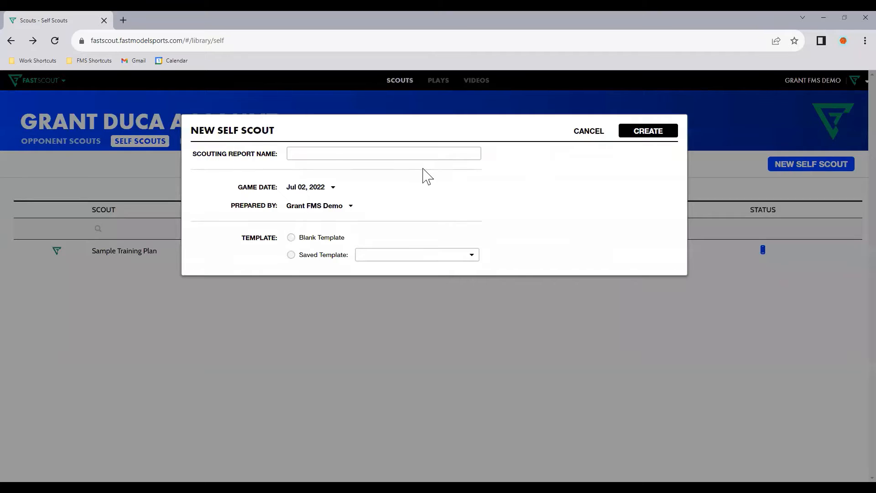
left_click(333, 155)
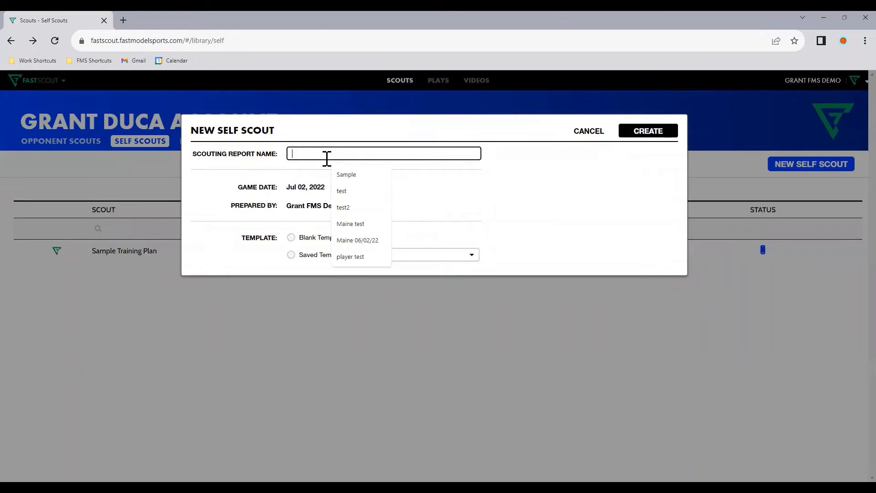
left_click(296, 168)
left_click(292, 238)
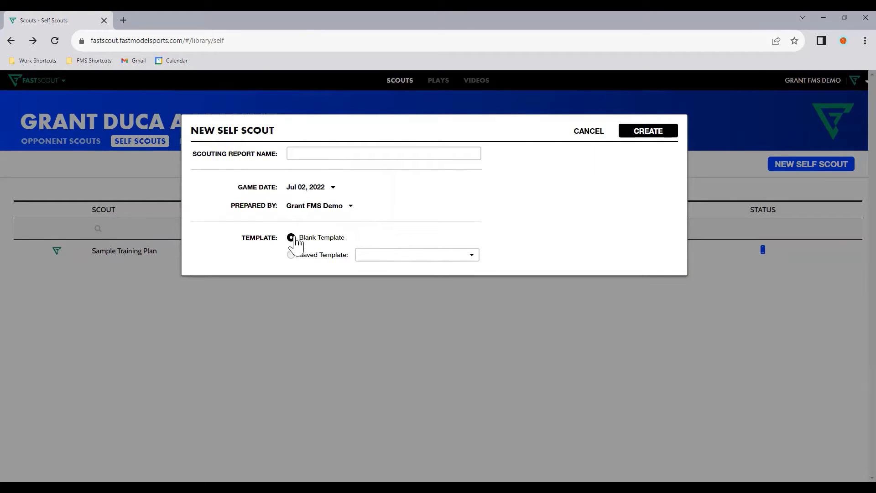
left_click(588, 132)
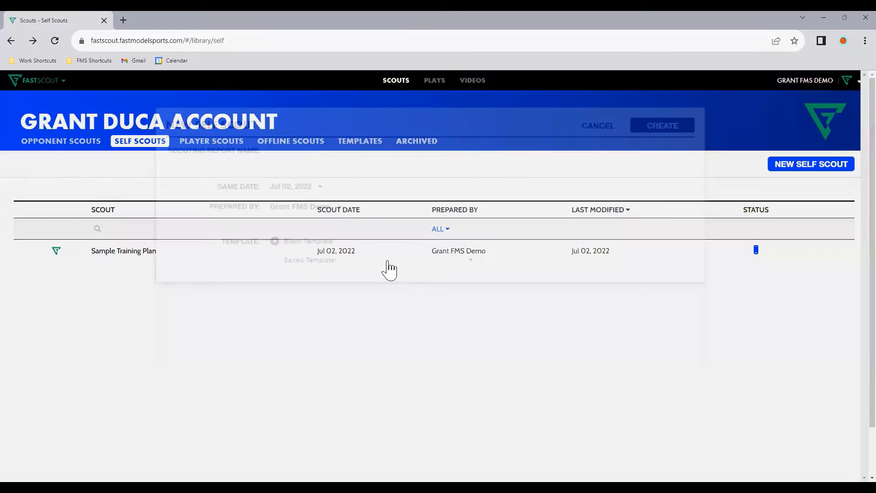
Open the Sample Training Plan self scout and examine its focus sections and Schedule table
left_click(381, 263)
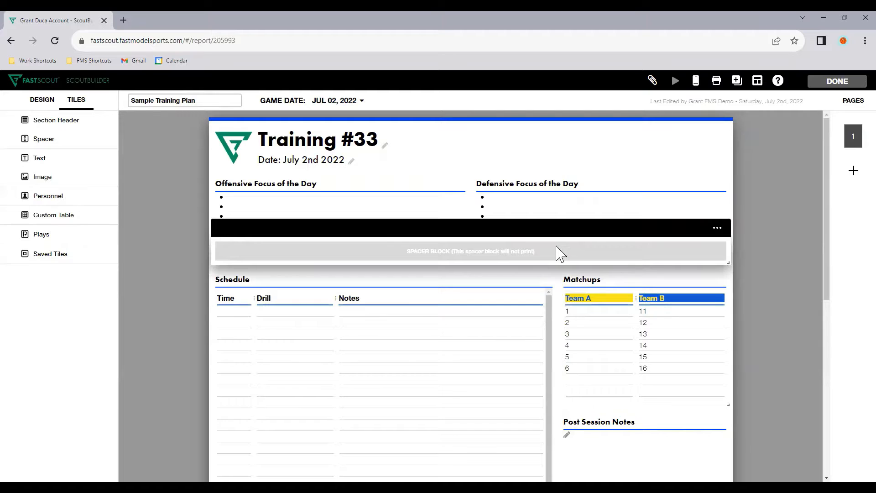
scroll(558, 250, "down", 3)
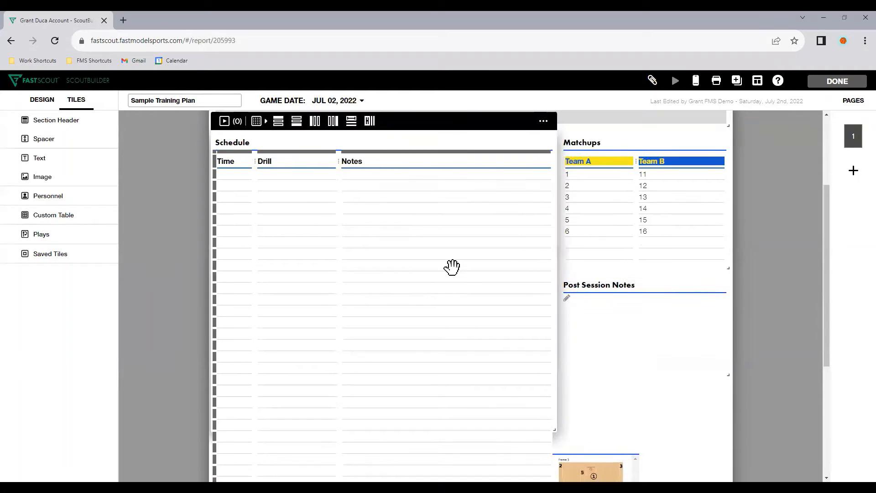
scroll(401, 438, "down", 1)
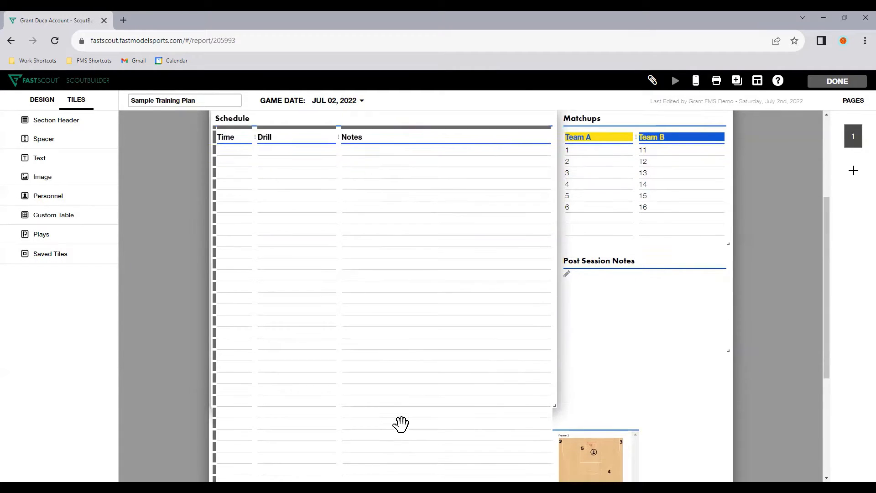
scroll(403, 367, "down", 1)
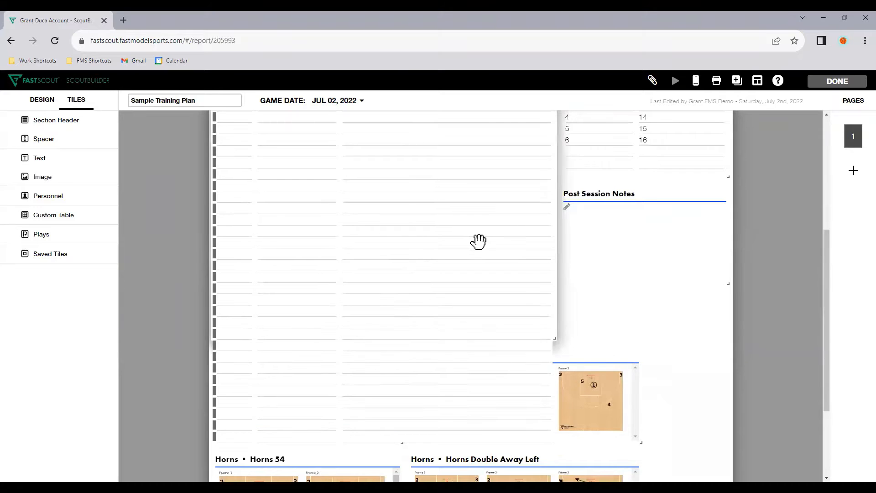
scroll(431, 276, "up", 3)
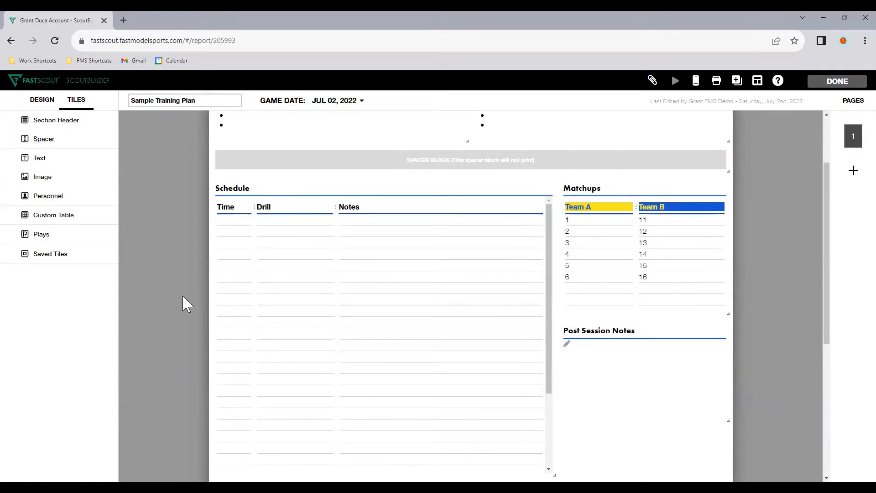
left_click(378, 309)
scroll(381, 309, "down", 2)
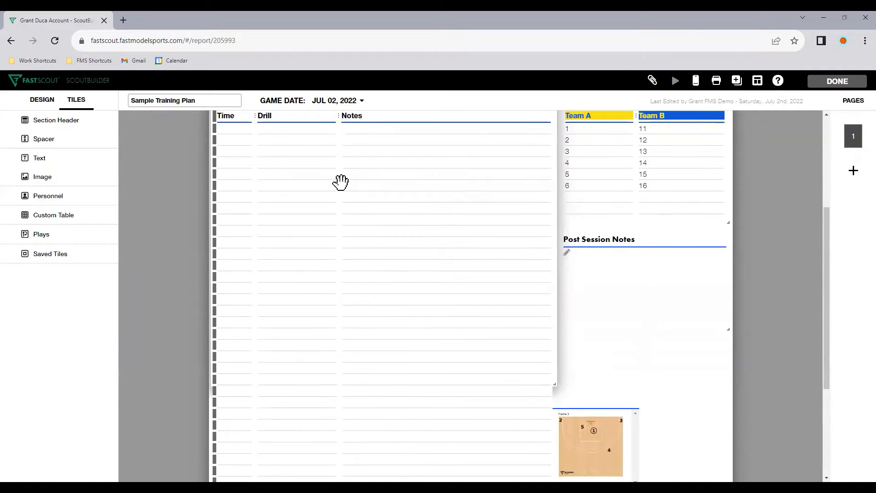
scroll(342, 178, "up", 1)
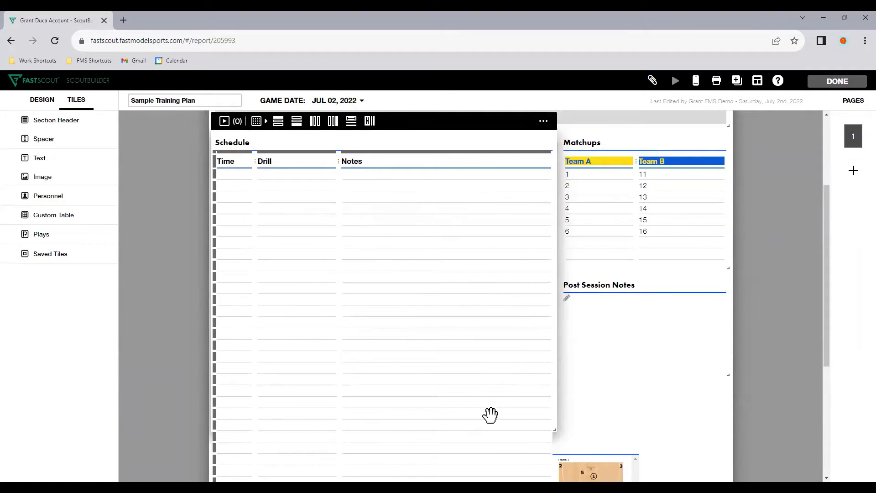
Examine the plan's Matchups table, Post Session Notes, play diagrams and the options available for the Horns 45 tile
left_click(650, 368)
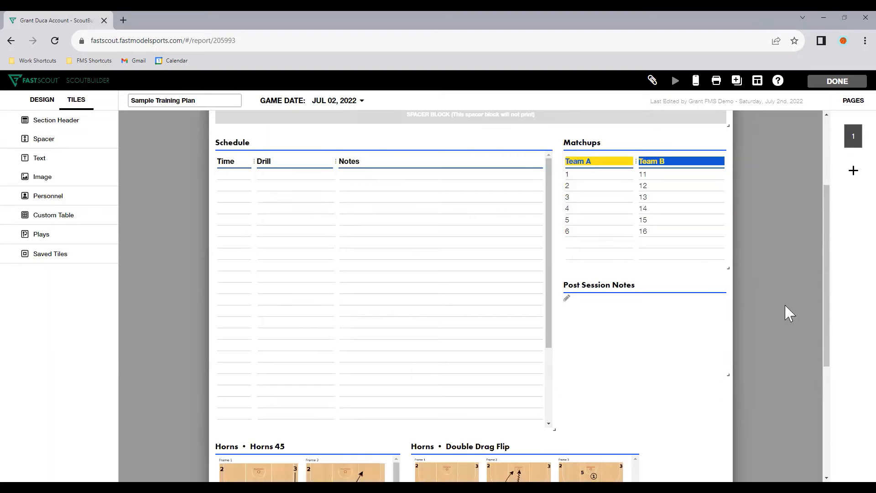
left_click(658, 182)
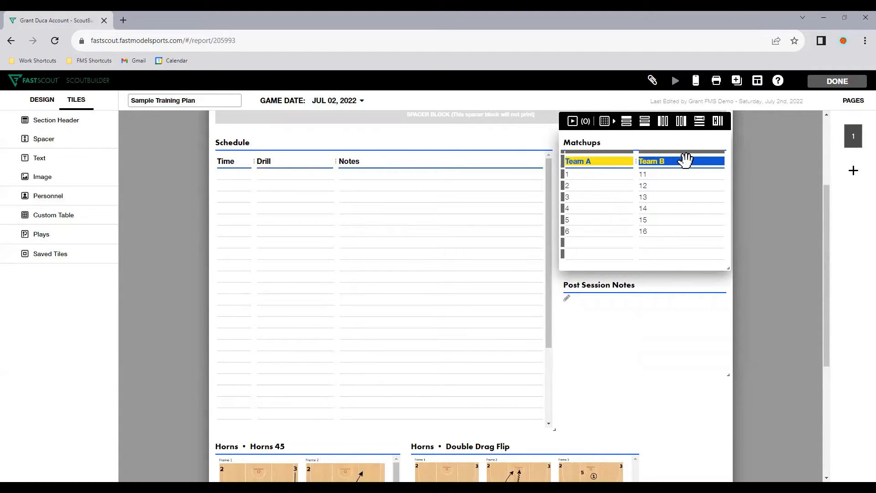
left_click(735, 251)
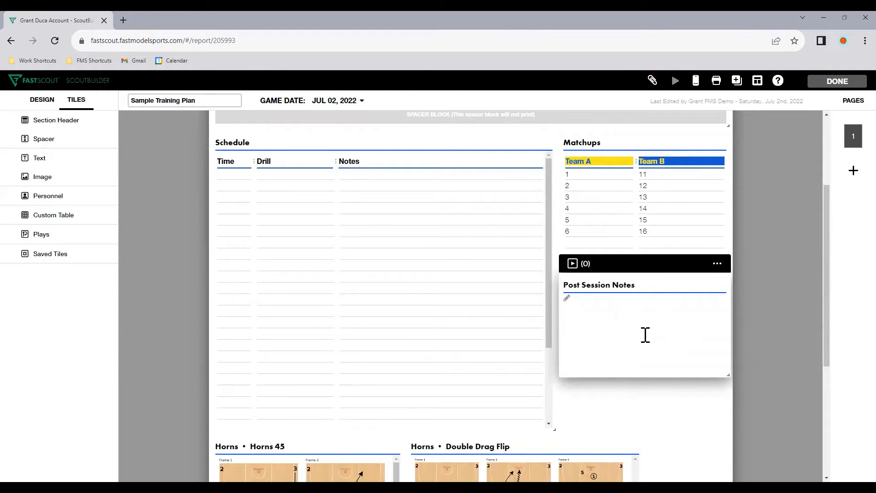
scroll(642, 335, "down", 2)
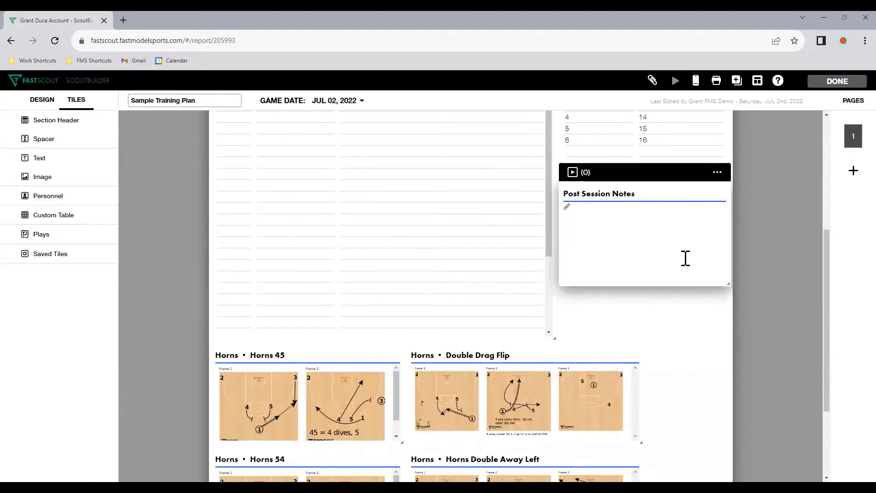
mouse_move(725, 286)
left_mouse_down()
mouse_move(728, 333)
mouse_move(732, 267)
mouse_move(729, 285)
left_mouse_up()
scroll(695, 343, "down", 3)
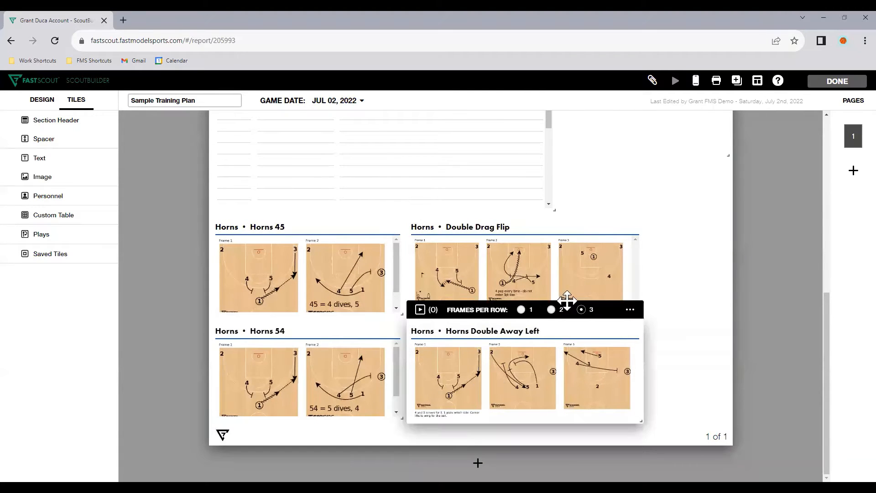
scroll(340, 292, "up", 1)
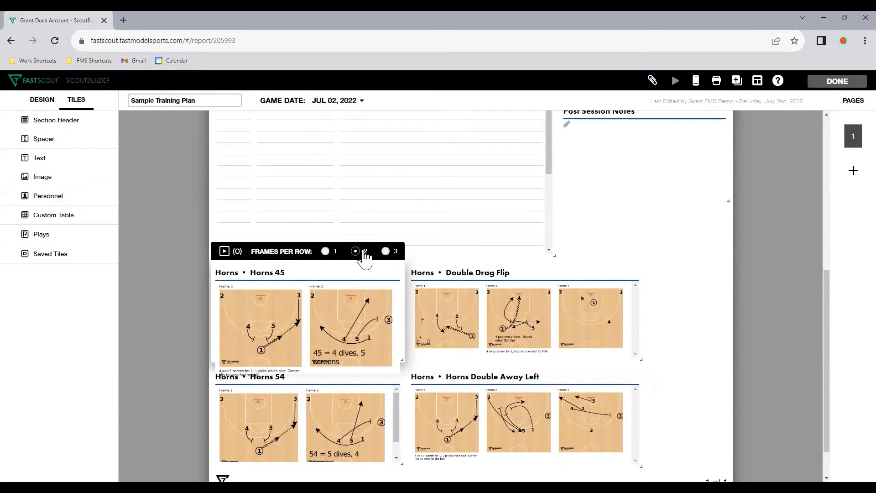
left_click(423, 261)
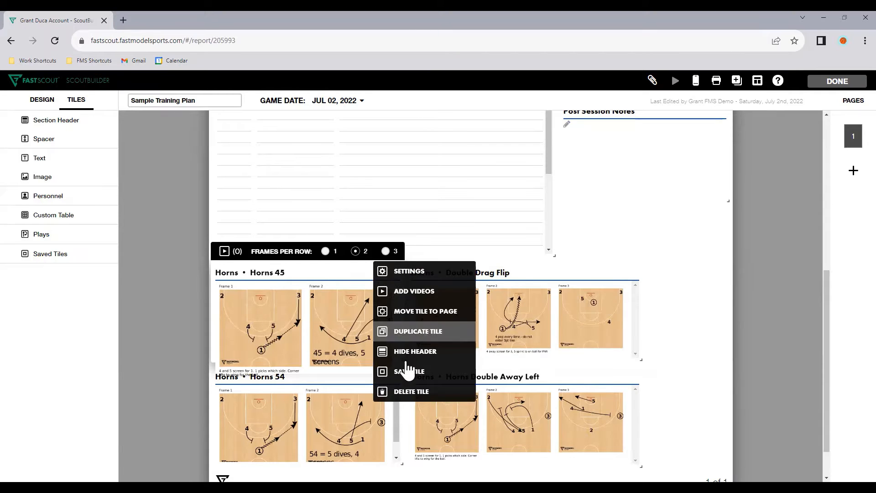
left_click(723, 391)
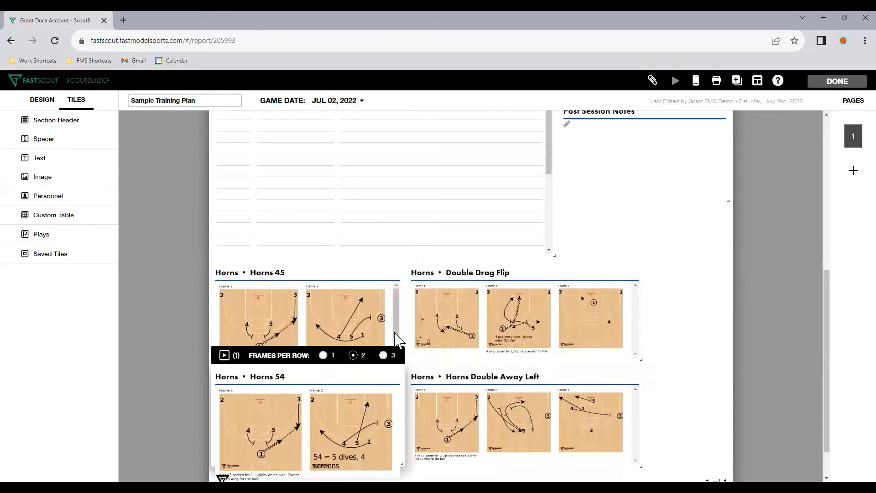
Widen the Horns 45 play tile to show three frames per row and move the Double Drag Flip tile beside it
left_click_drag(401, 358, 438, 358)
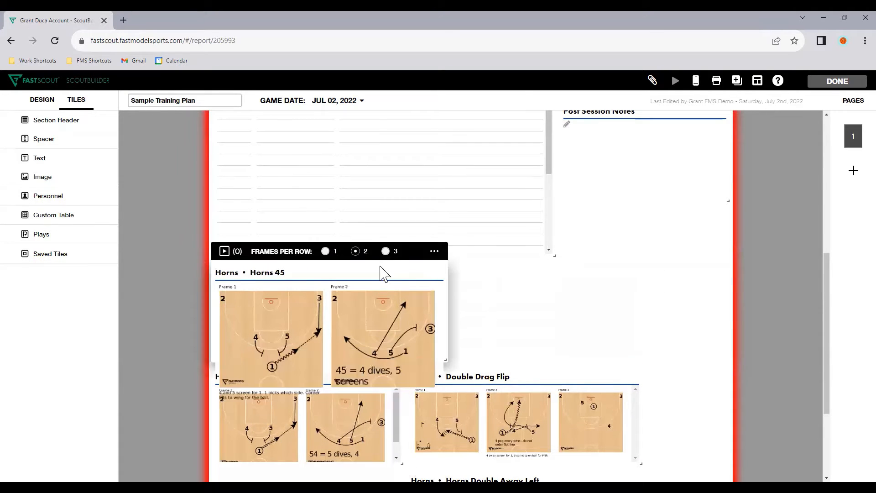
left_click(386, 252)
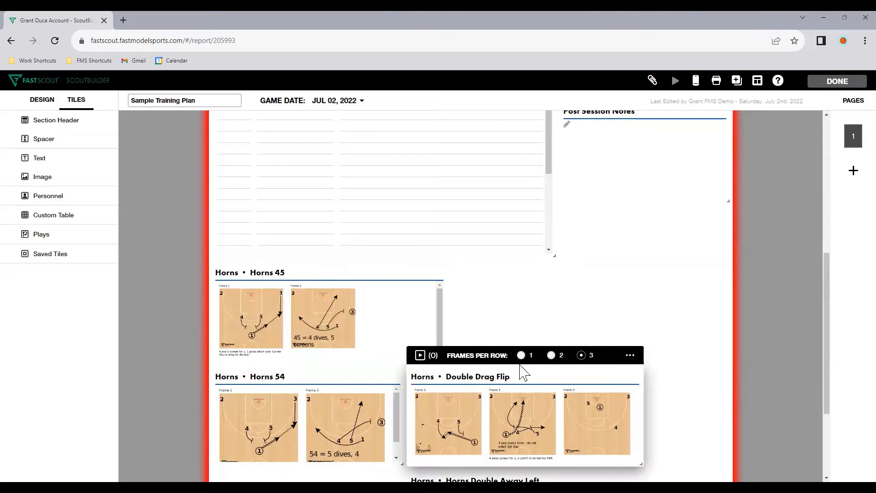
left_click_drag(512, 355, 555, 320)
Widen the Horns 54 tile with three frames per row and align the Horns Double Away Left tile below Double Drag Flip
left_click_drag(402, 359, 446, 354)
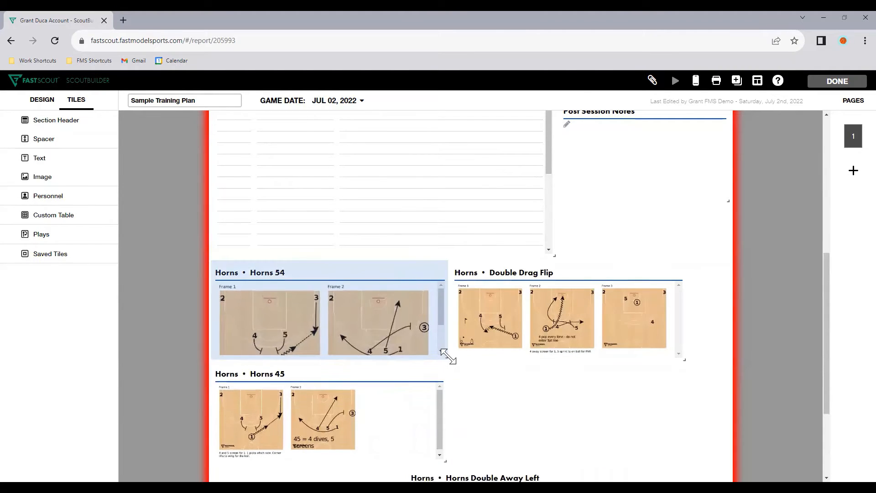
left_click(384, 252)
scroll(479, 431, "down", 2)
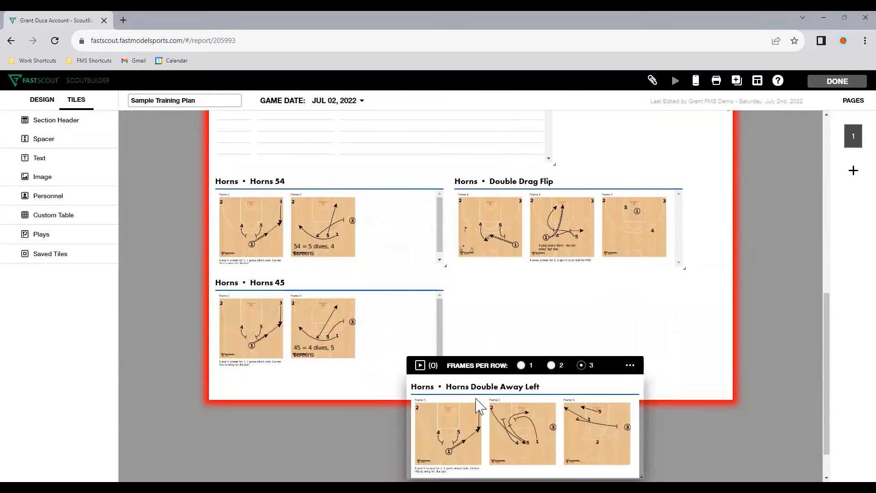
left_click_drag(475, 364, 502, 383)
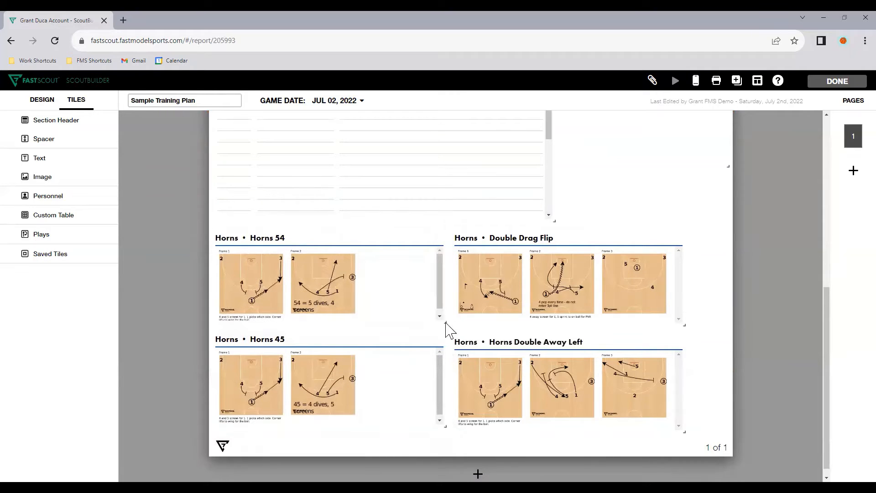
mouse_move(446, 322)
left_mouse_down()
mouse_move(447, 336)
mouse_move(446, 327)
left_mouse_up()
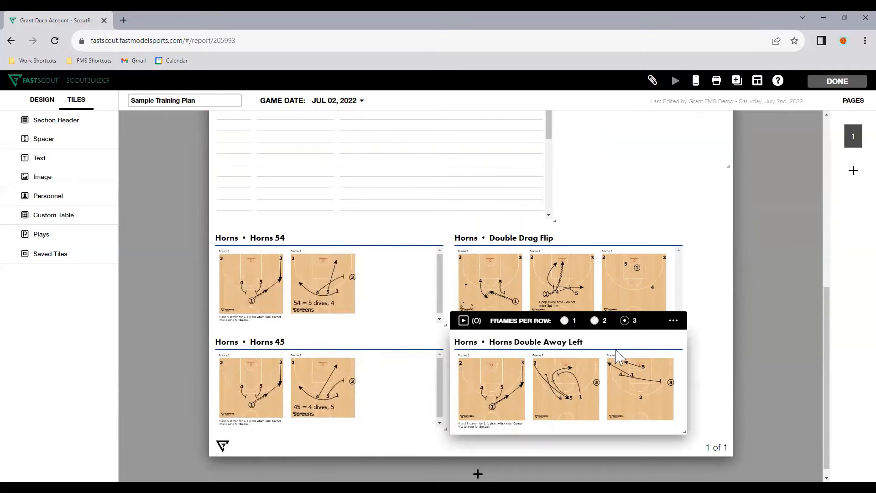
Review the rearranged training plan from its header and available tile types through to the play diagrams at the end
scroll(637, 349, "up", 2)
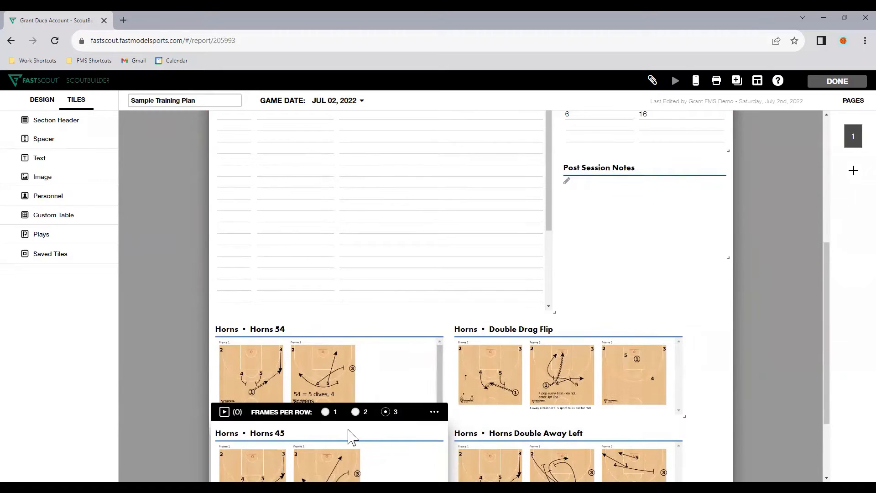
scroll(362, 382, "up", 2)
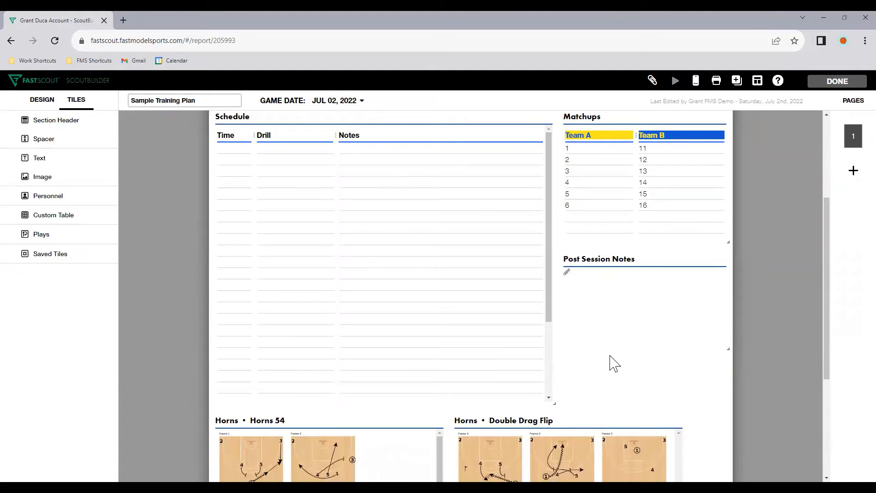
scroll(615, 364, "up", 4)
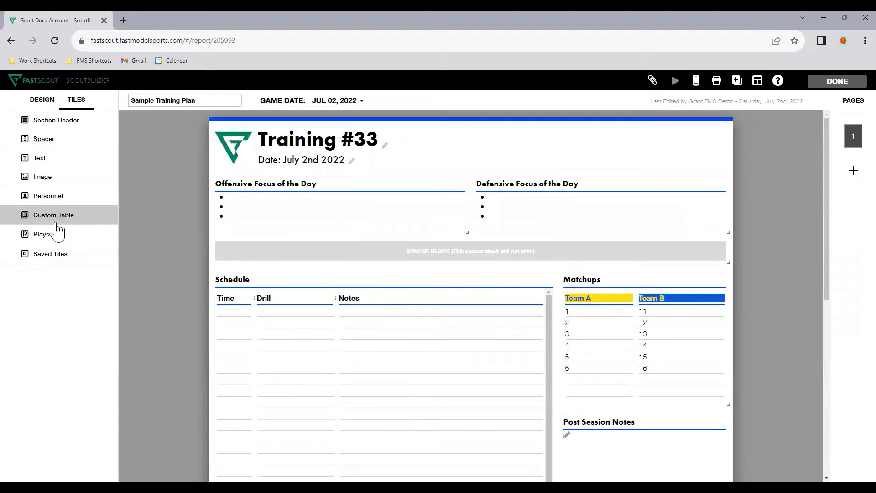
scroll(648, 293, "down", 2)
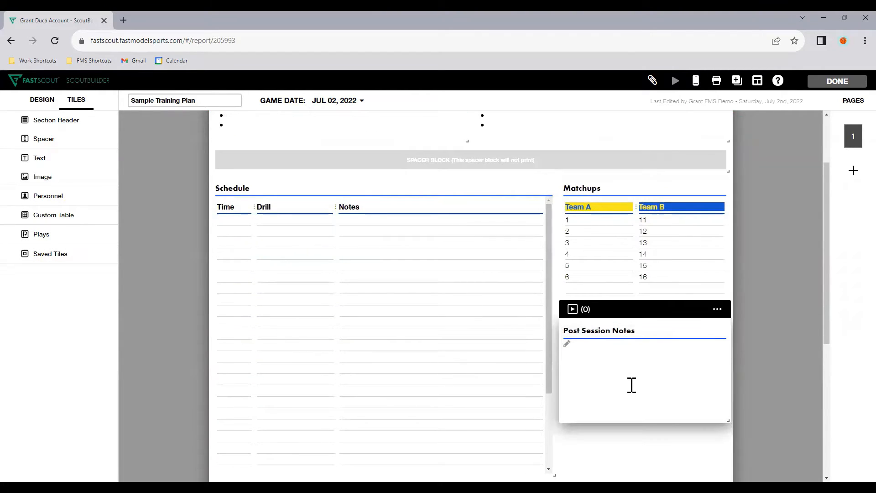
scroll(649, 365, "down", 2)
scroll(633, 352, "down", 3)
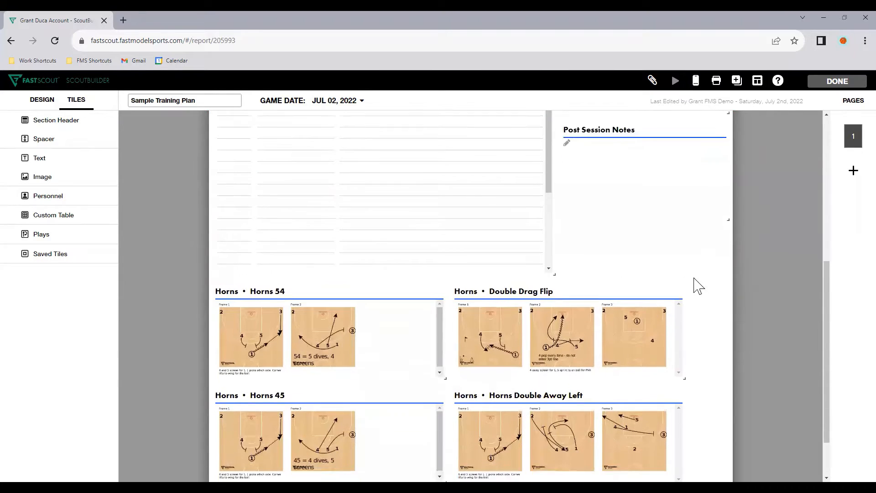
scroll(699, 286, "down", 2)
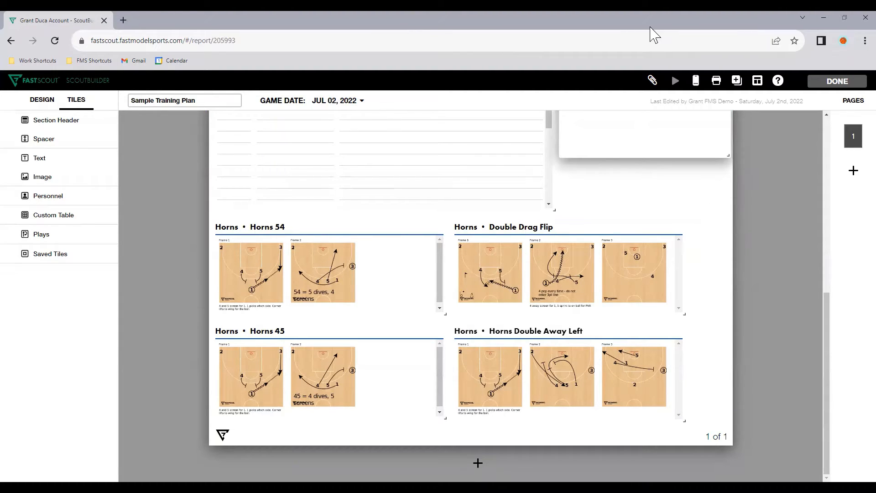
Return to the self scouts list and create a new self scout named Team Review from the blank template
key("alt+Left")
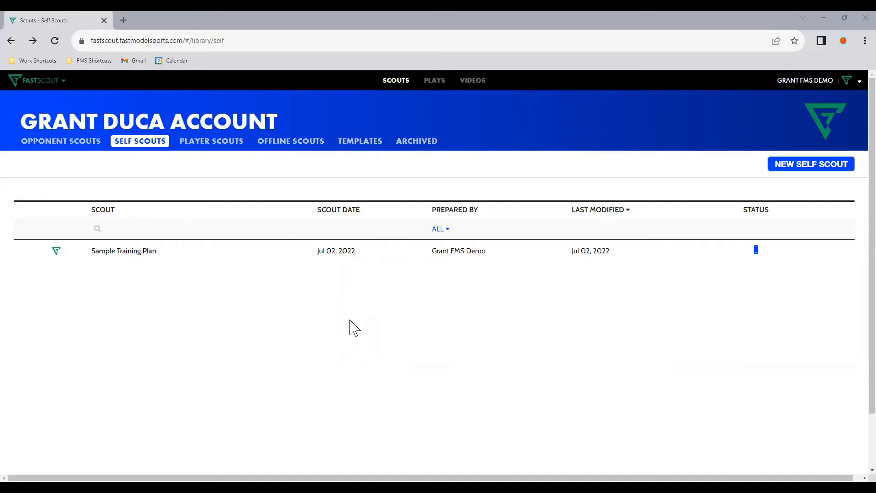
left_click(788, 175)
left_click(415, 159)
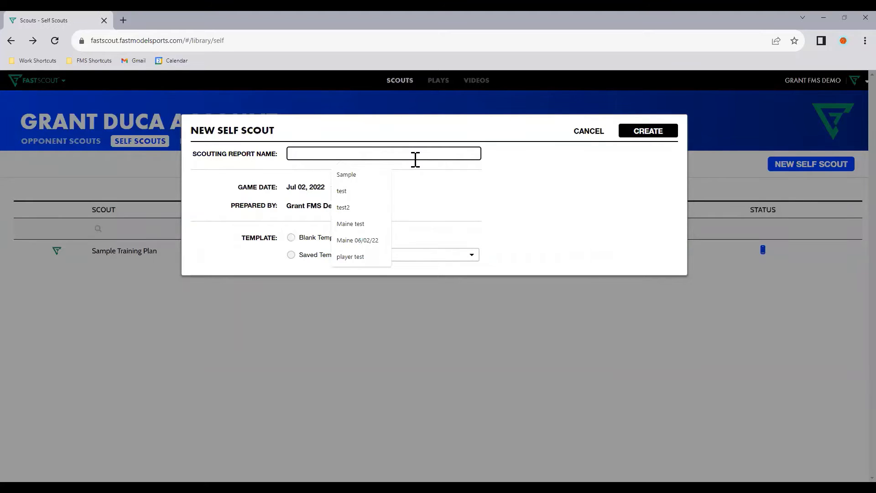
type("Team Review")
left_click(330, 238)
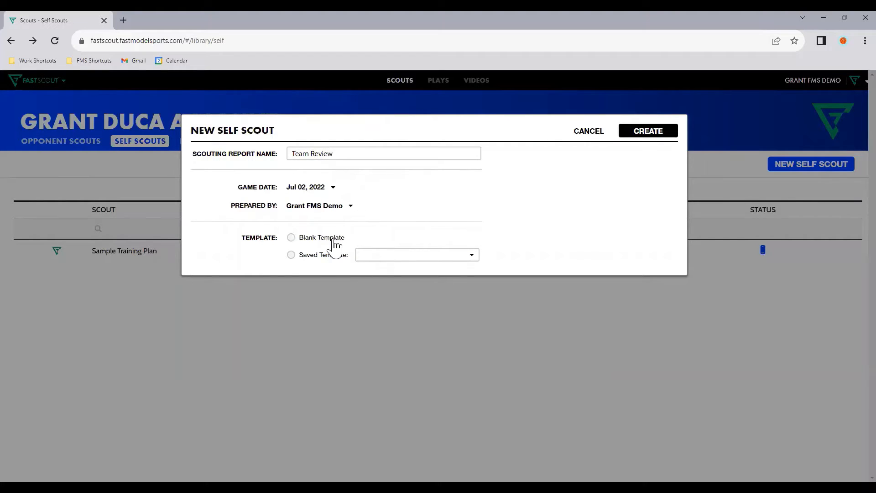
left_click(665, 132)
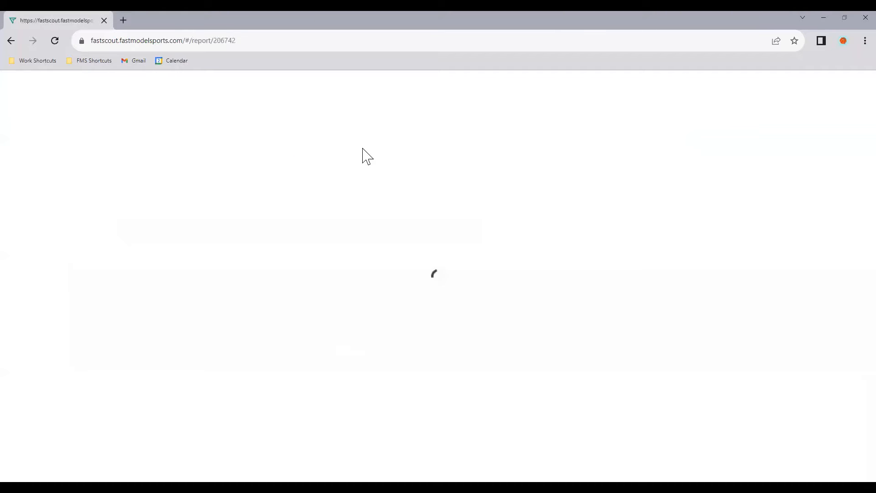
Replace the report title with Team Review and the game date line with Quarter 1 (Games 1-15)
left_click(309, 146)
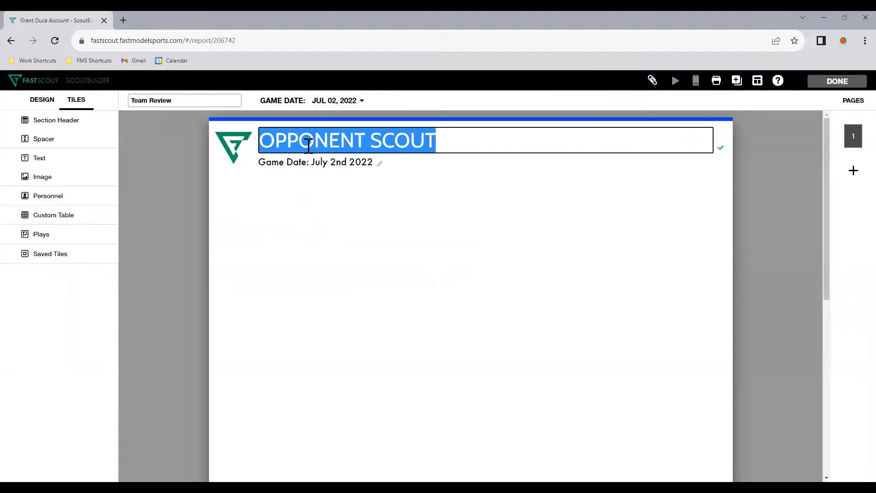
type("Team Review")
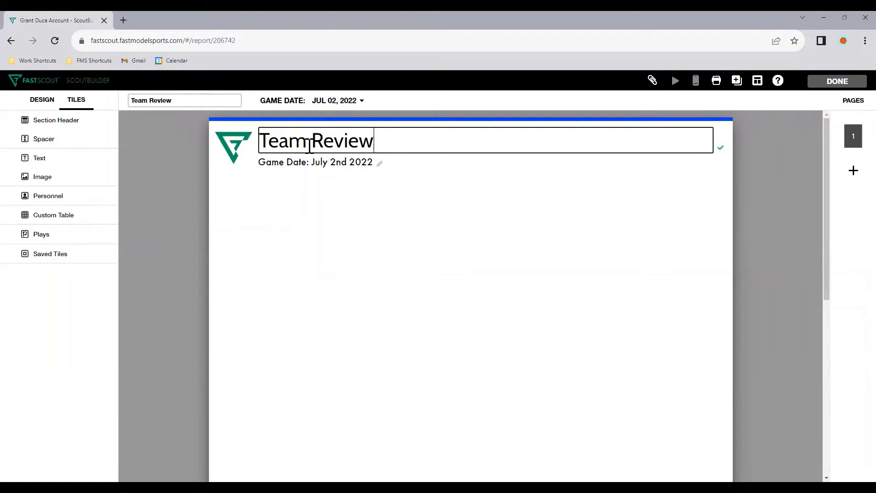
key("Return")
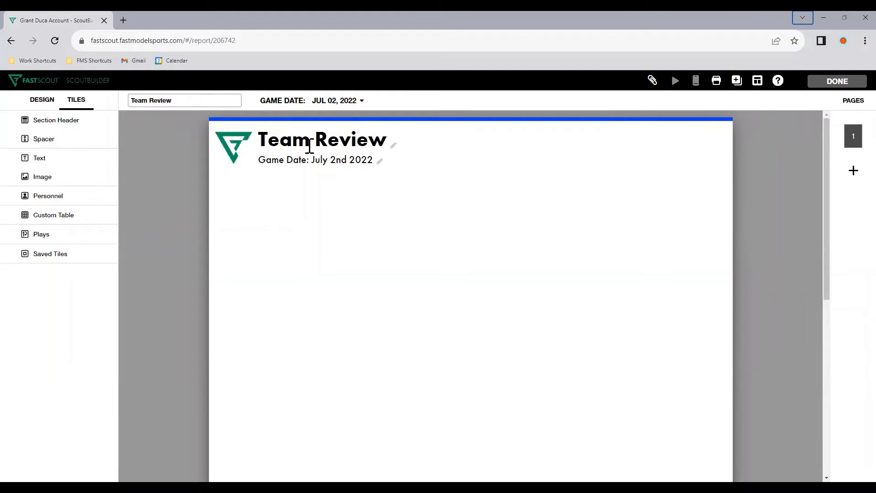
left_click(309, 159)
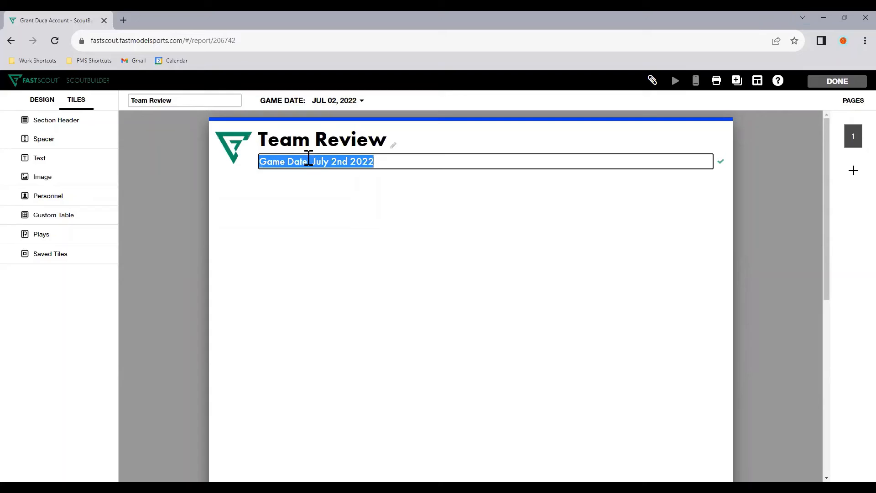
type("First Quarter 1")
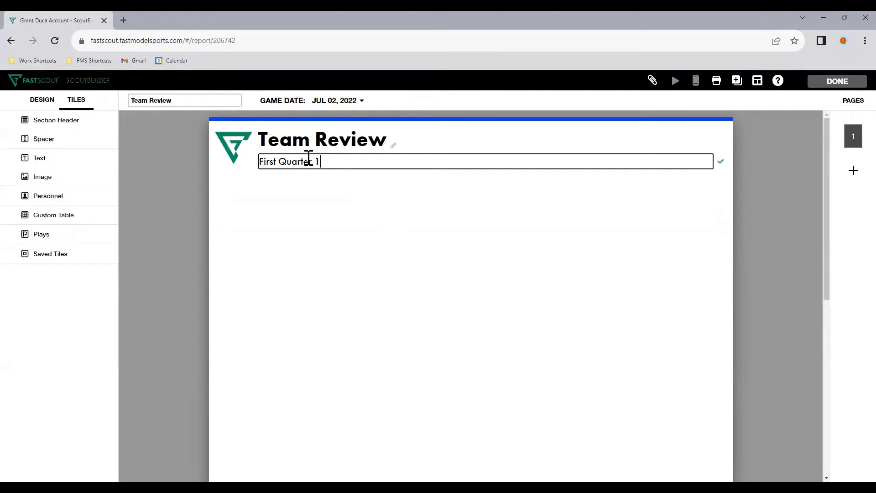
key("ctrl+shift+Left")
key("BackSpace")
key("End")
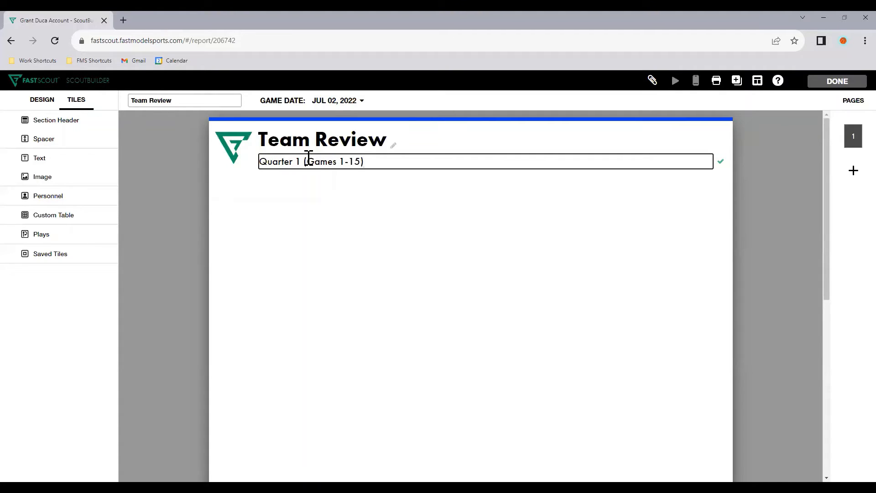
left_click(346, 245)
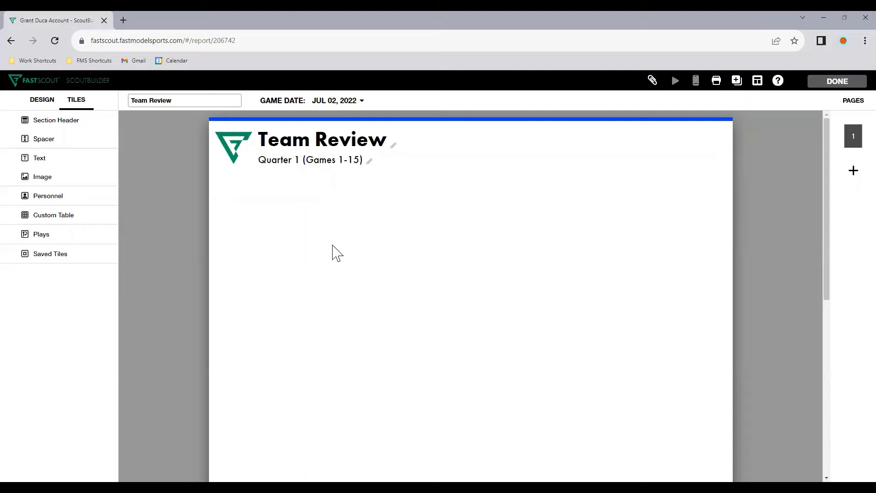
Add two custom tables from the CSV files Seattle Storm - Team Stats and Seattle Storm - Team Season Box Score
left_click(73, 226)
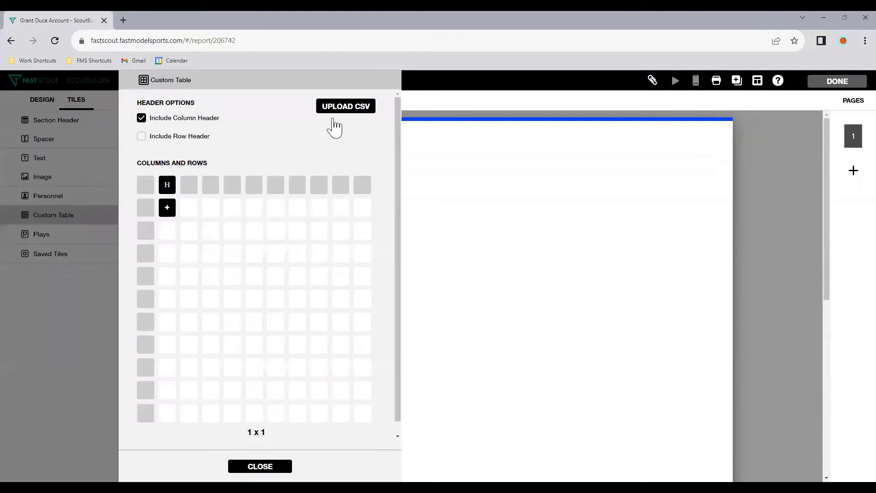
left_click(368, 109)
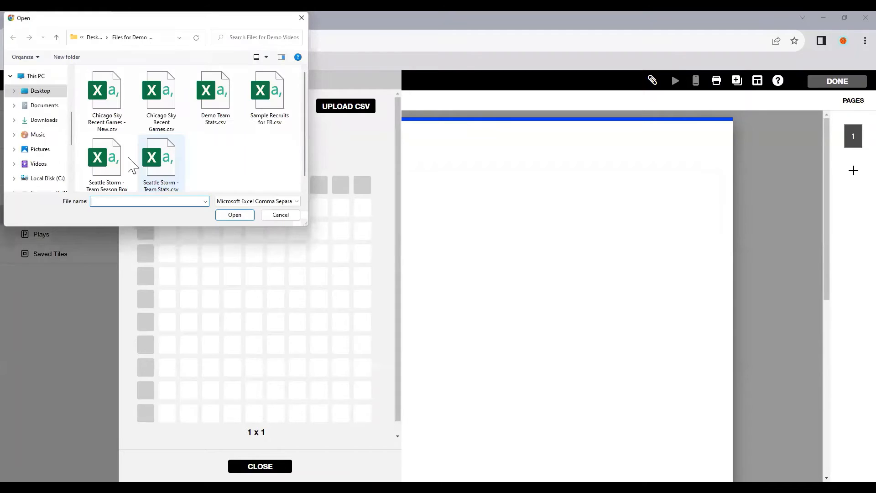
left_click(160, 162)
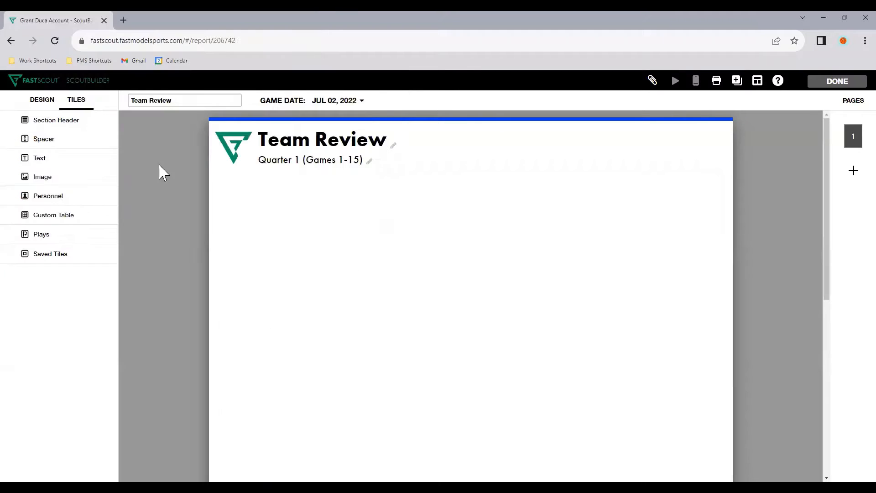
left_click(107, 216)
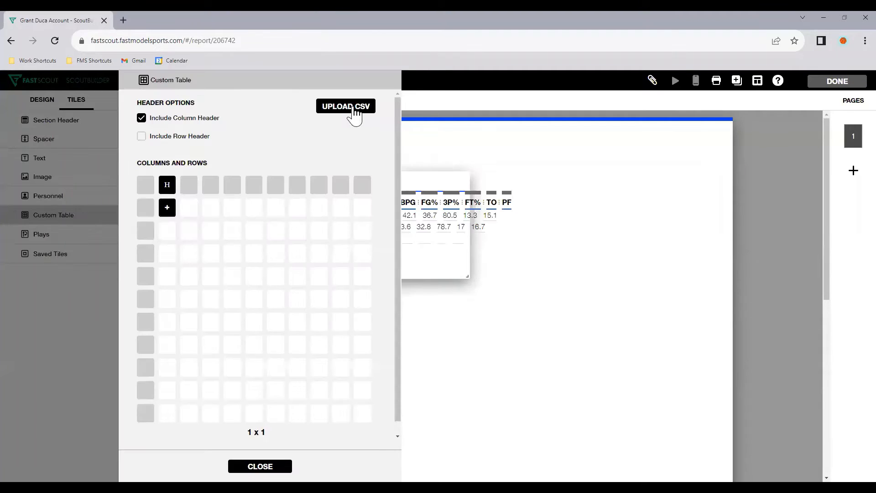
left_click(359, 114)
left_click(120, 175)
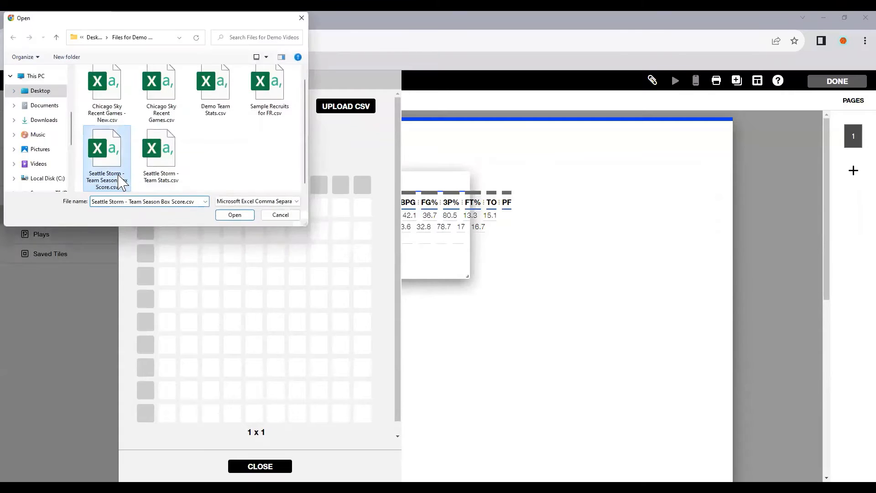
double_click(120, 180)
Stretch the team averages table to the full page width and delete its G and MPG columns
left_click_drag(574, 183, 755, 245)
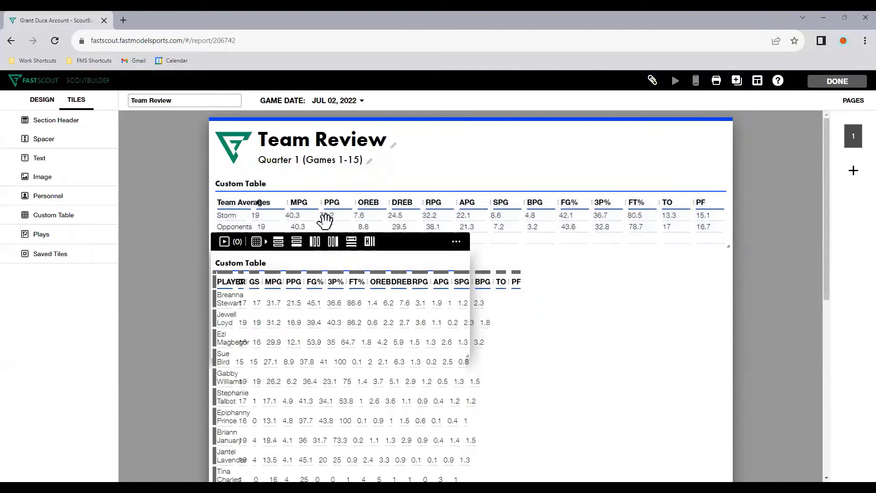
left_click(259, 214)
left_click(370, 163)
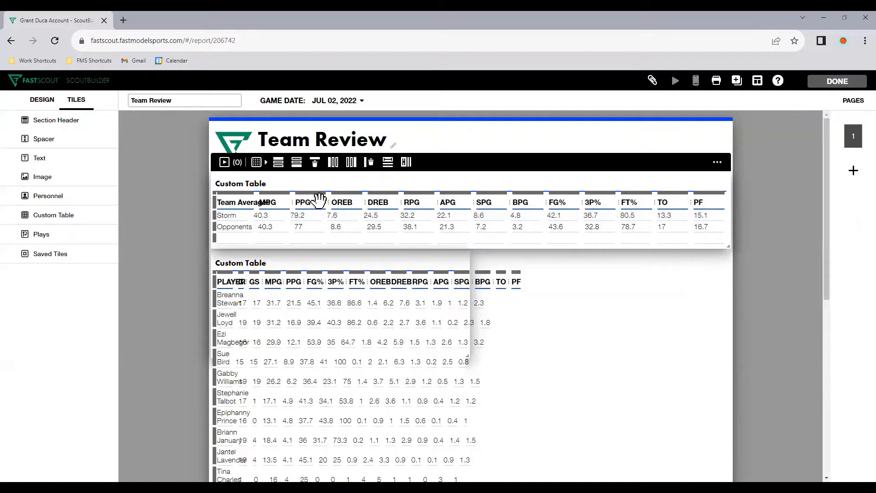
left_click(268, 214)
left_click(367, 166)
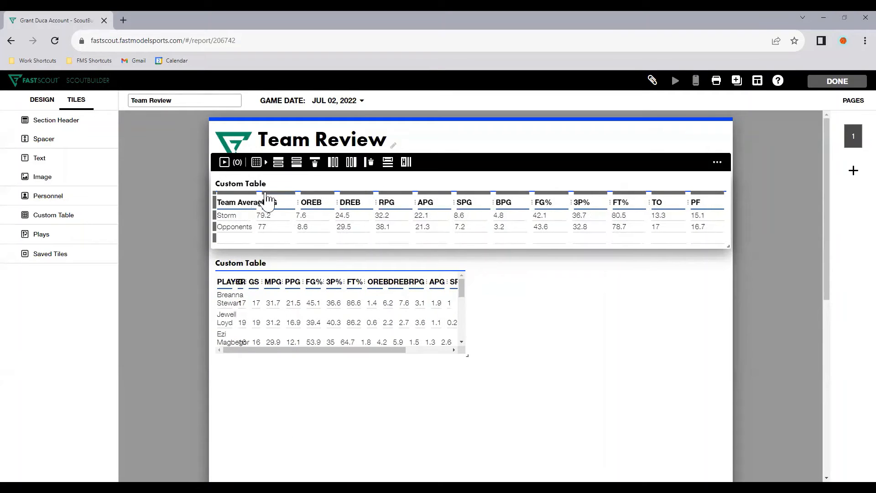
Widen the Team Averages column to fit its heading and delete the empty last row of that table
left_click_drag(255, 202, 280, 200)
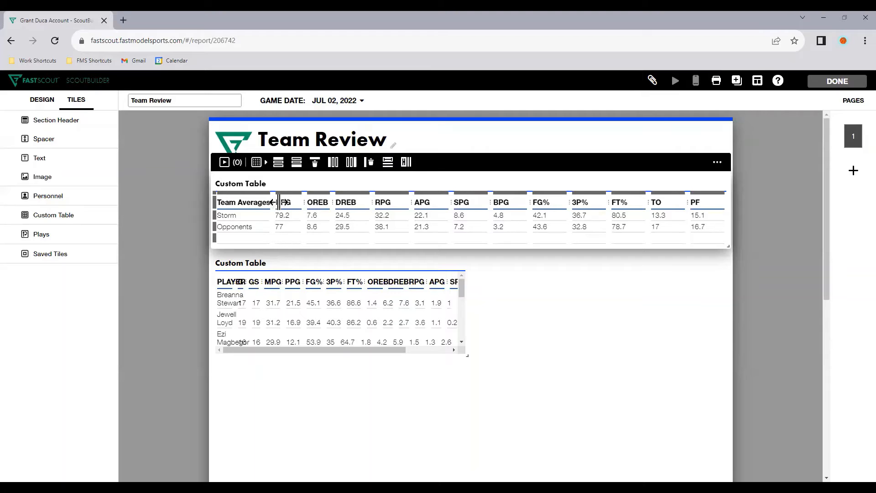
left_click(508, 236)
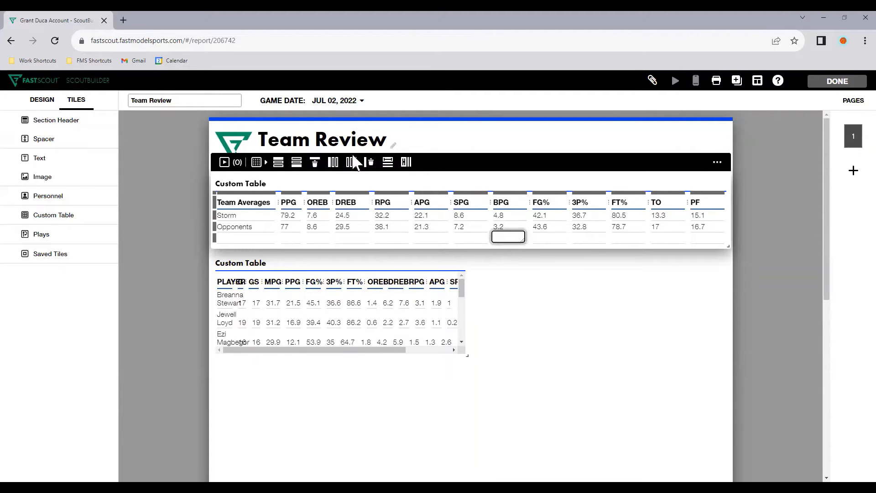
left_click(544, 297)
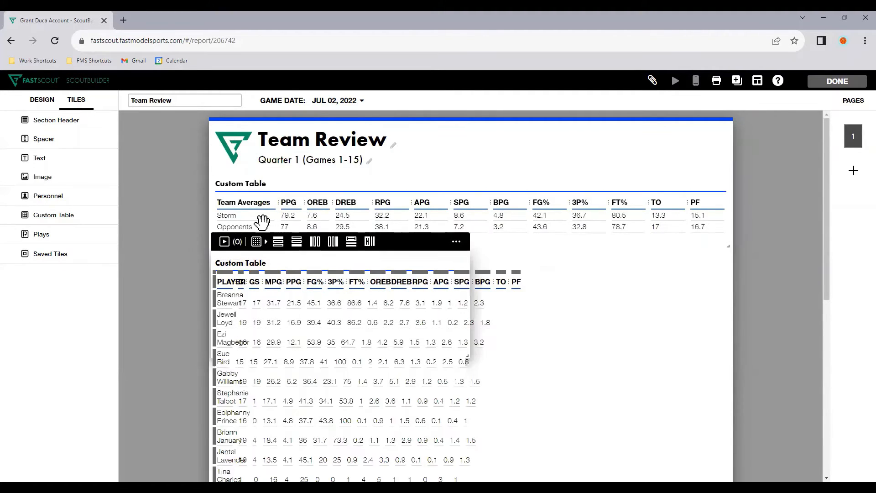
Rename the team averages table Team Stats
triple_click(244, 184)
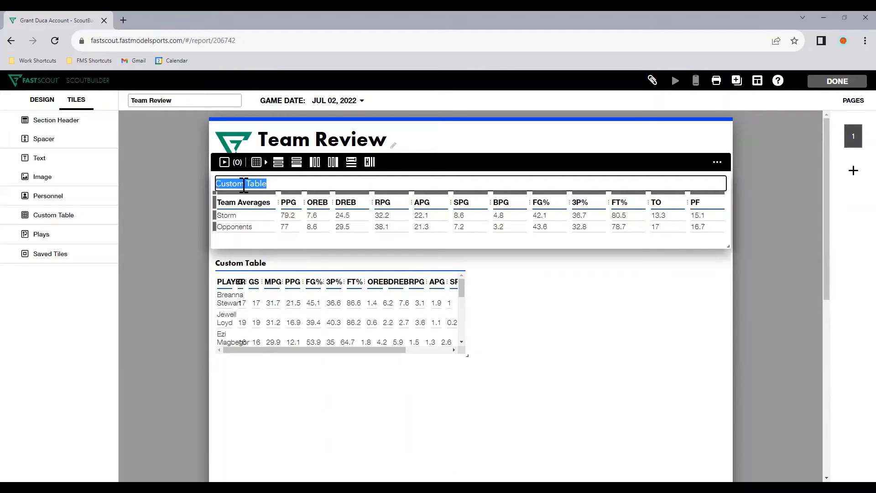
type("Team Stats")
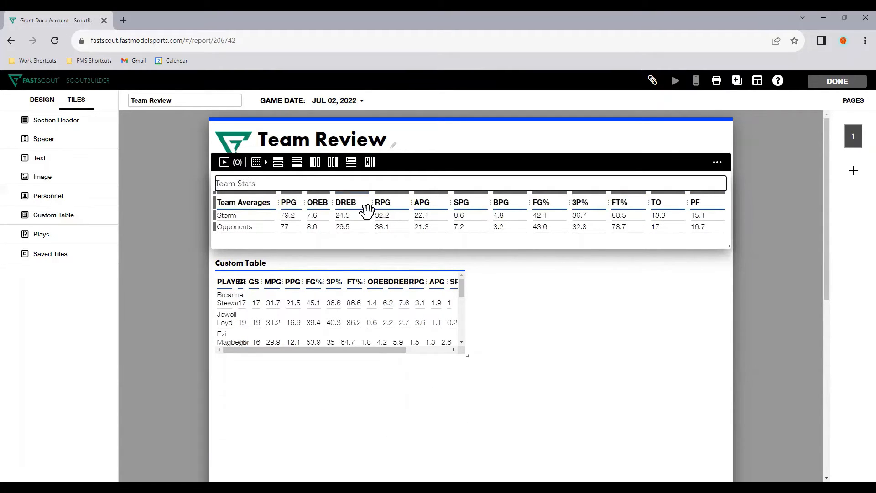
left_click(588, 307)
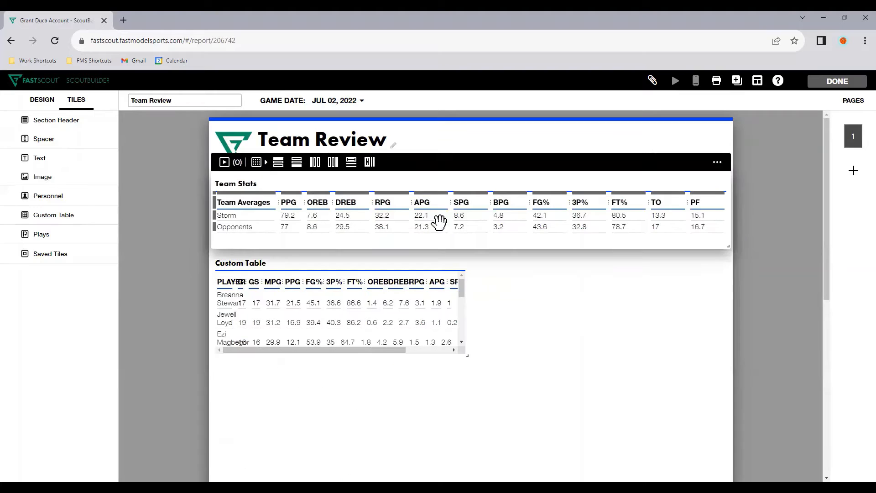
Insert an empty row above and below the Opponents row in Team Stats, and make the tile taller to fit them
left_click(318, 225)
left_click(289, 163)
left_click(293, 163)
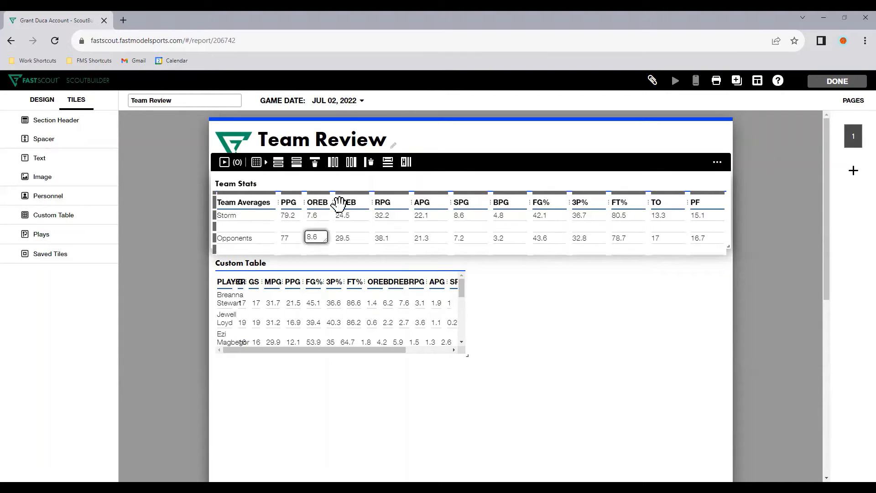
left_click_drag(729, 247, 732, 272)
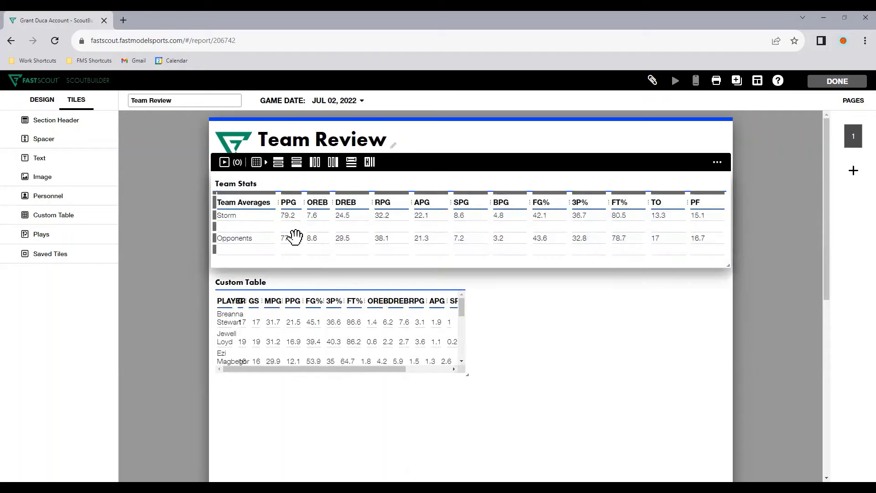
Label the row below Storm as Ranking and enter 1st for PPG, 3rd for OREB and 8th for DREB
left_click(265, 226)
type("Rank")
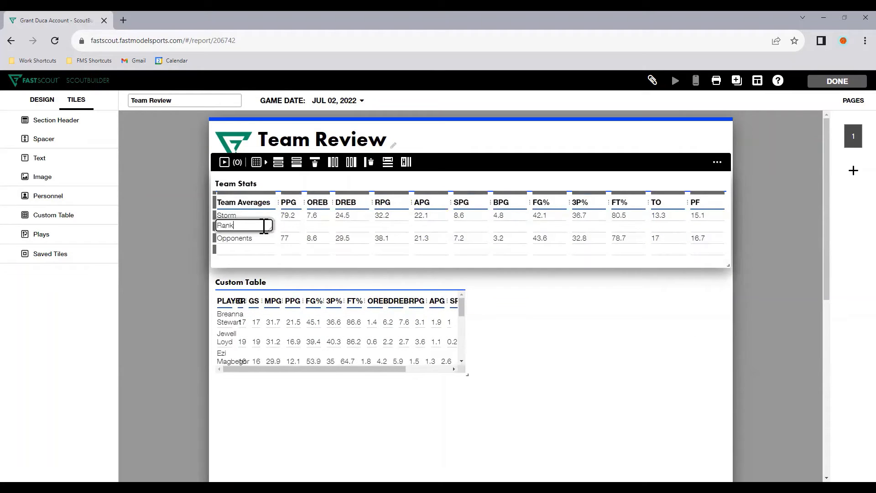
type("ing")
key("Tab")
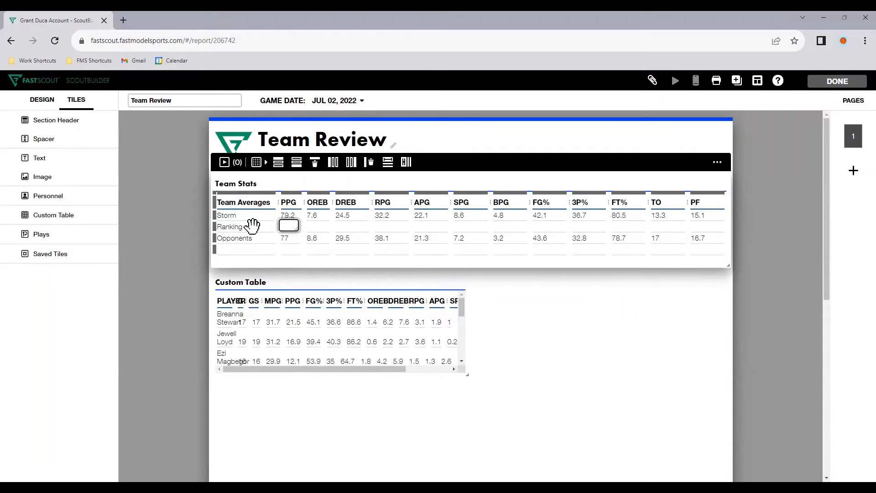
key("Tab")
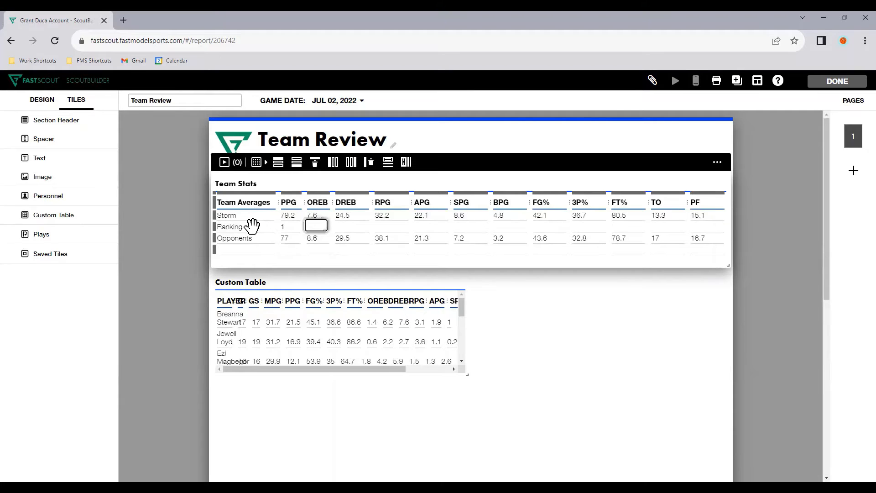
key("Tab")
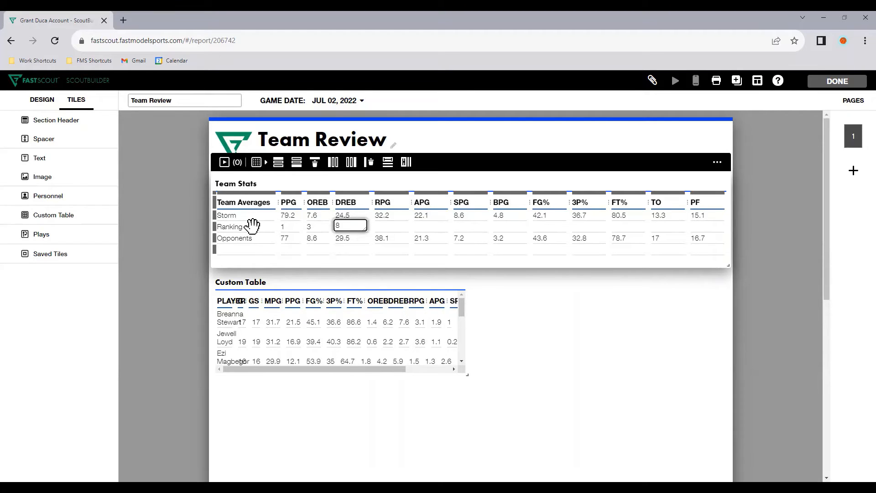
key("shift+Tab")
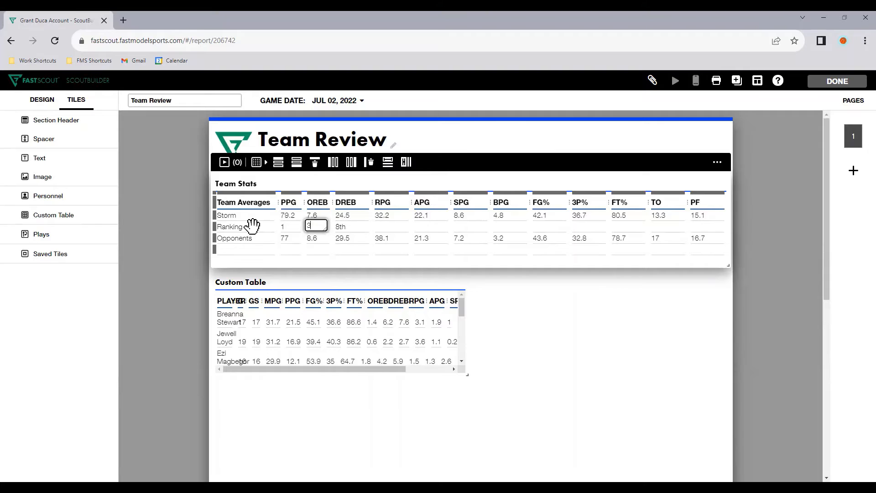
type("rd")
key("shift+Tab")
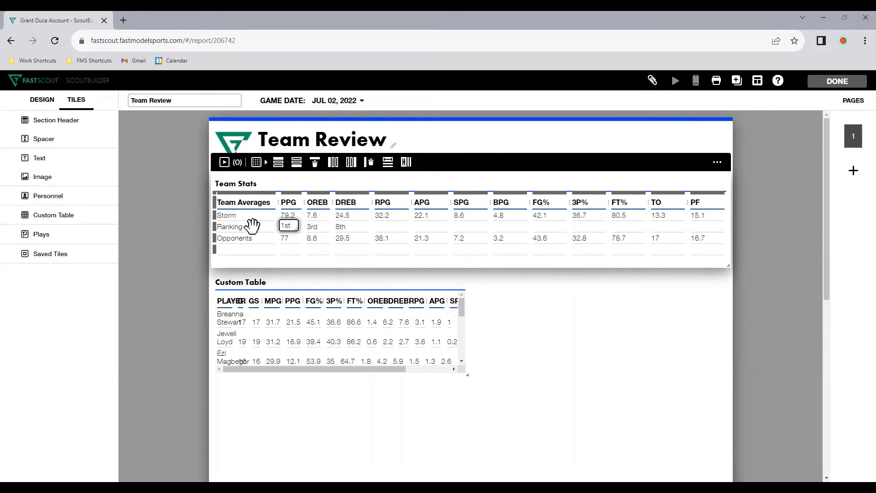
type("st")
Label the row below Opponents as Ranking and enter 8th for PPG
left_click(264, 240)
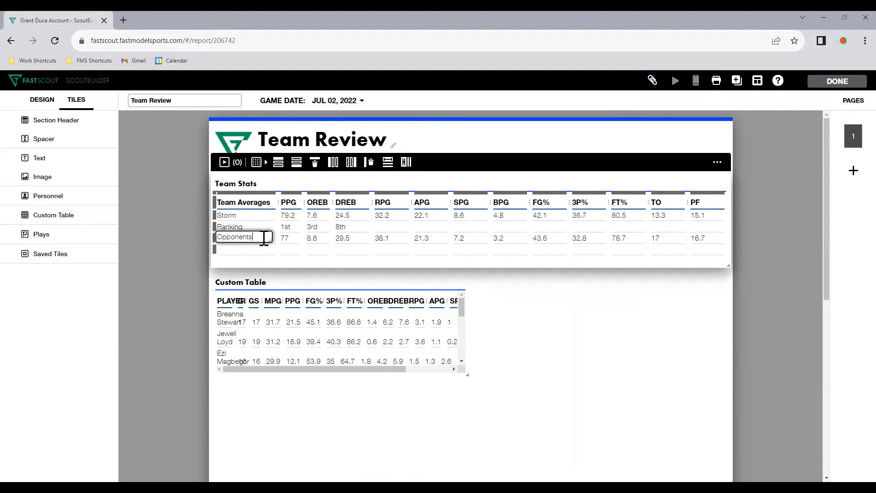
left_click(254, 249)
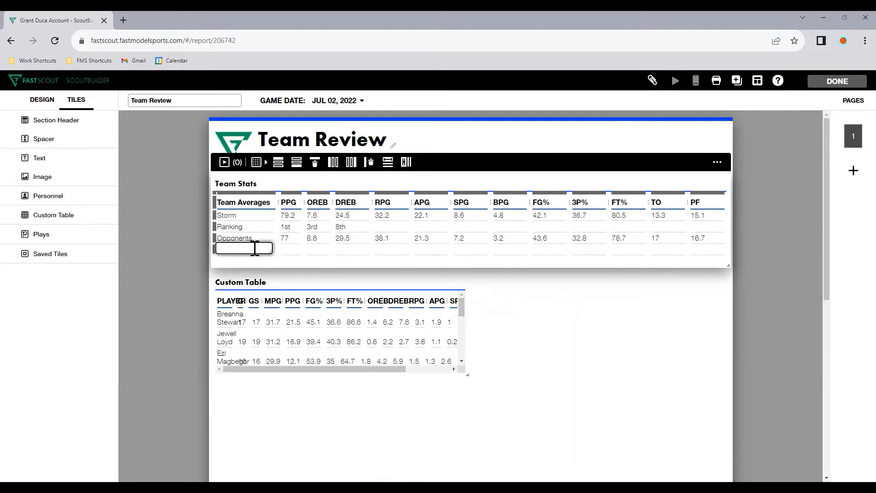
type("Ranking")
key("Tab")
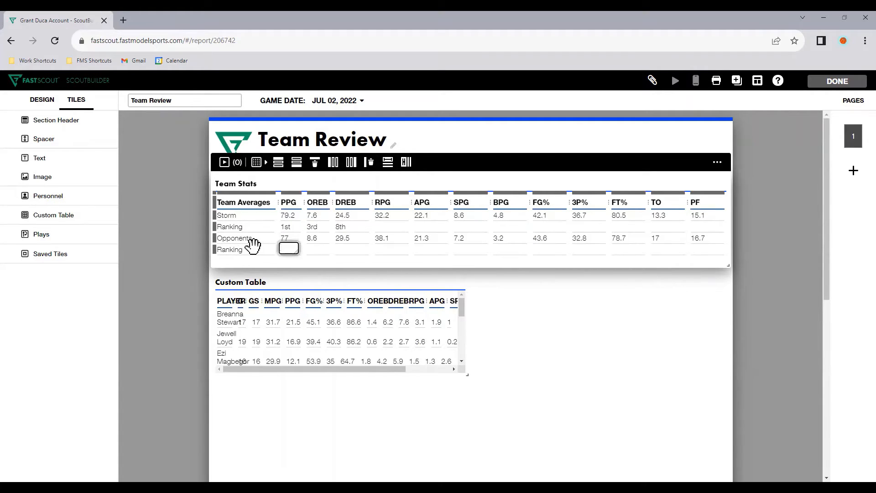
key("Tab")
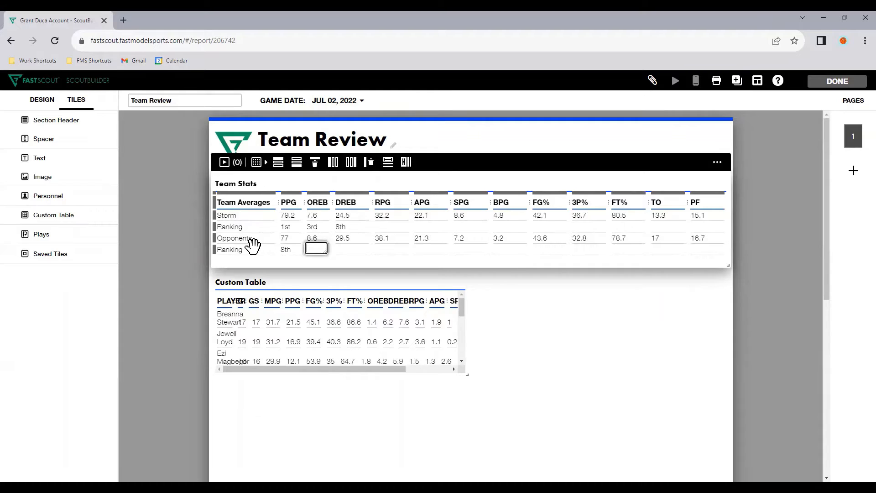
key("Tab")
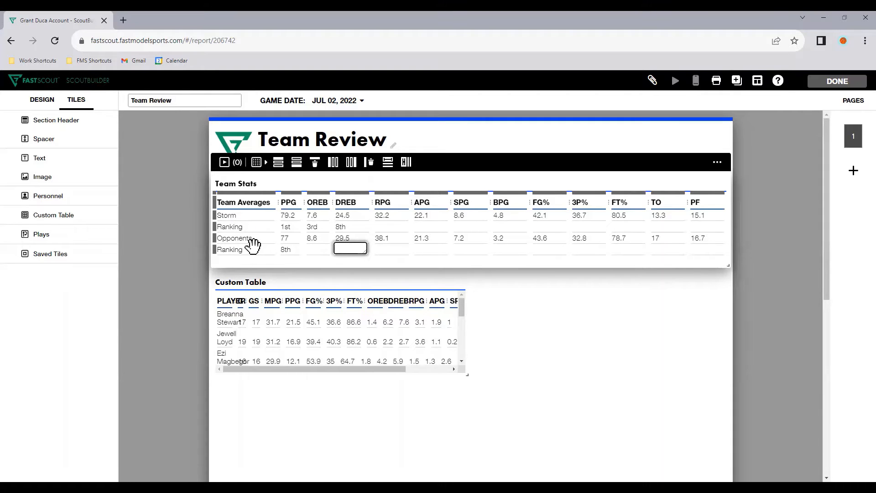
Relabel the row below Storm in Team Stats as Target and set its PPG cell to 85 (-5.8)
left_click(235, 226)
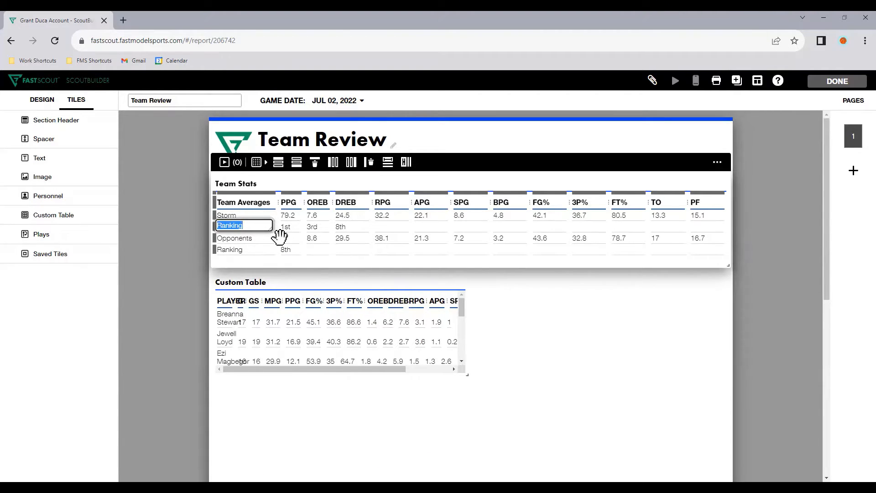
type("Target")
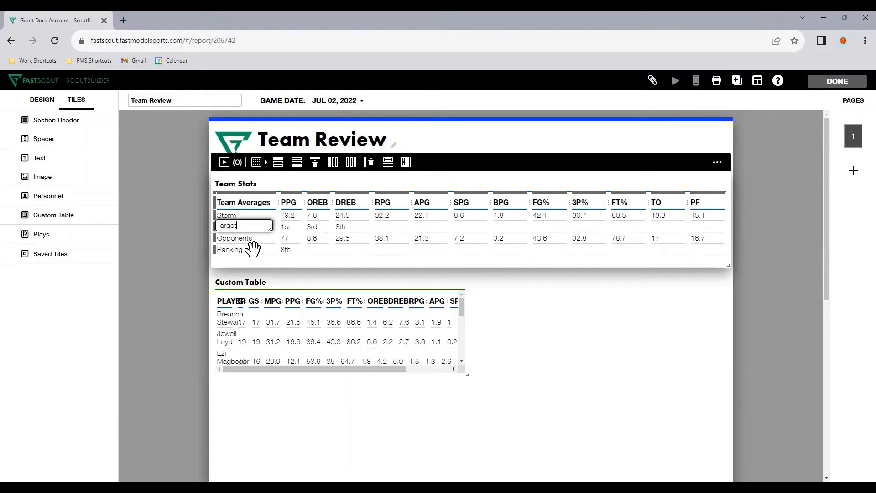
key("Tab")
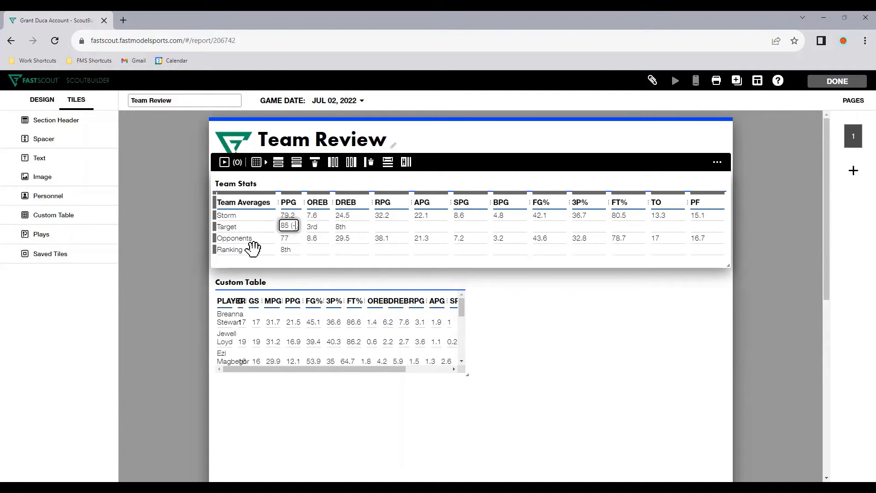
type("(-5.8")
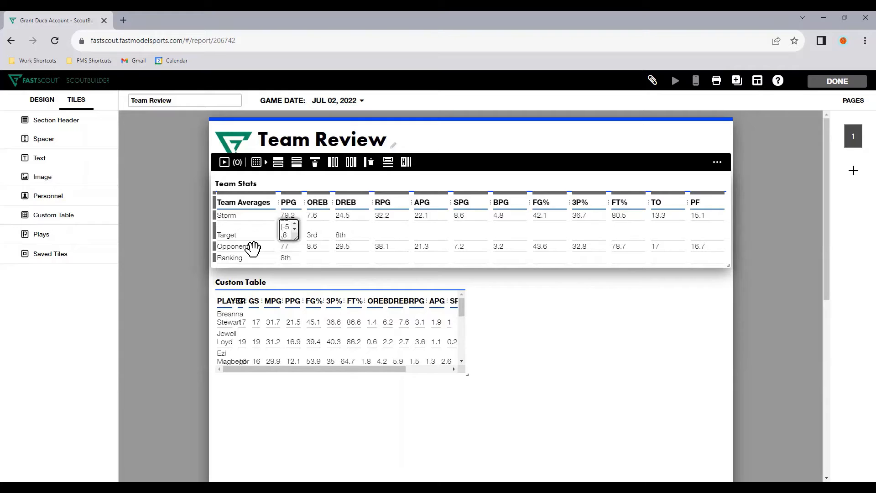
key("Tab")
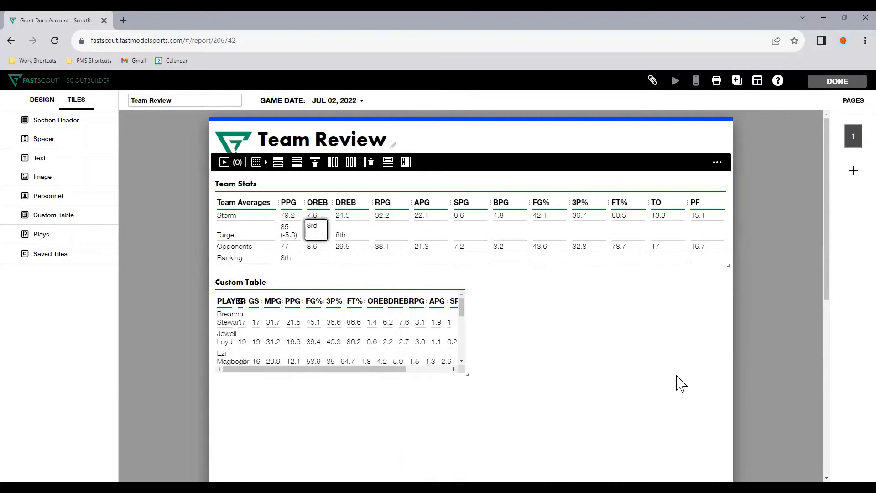
left_click(680, 383)
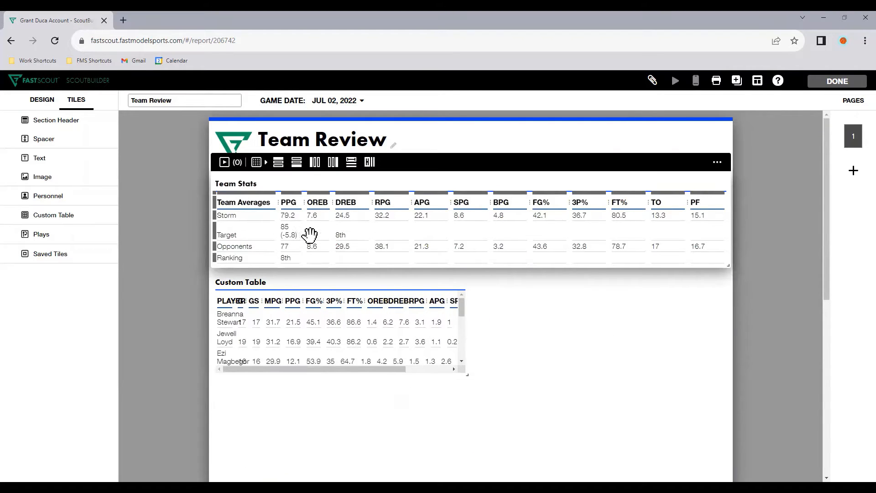
Clear the OREB and DREB cells of the Target row in Team Stats
left_click(311, 234)
key("BackSpace")
key("Tab")
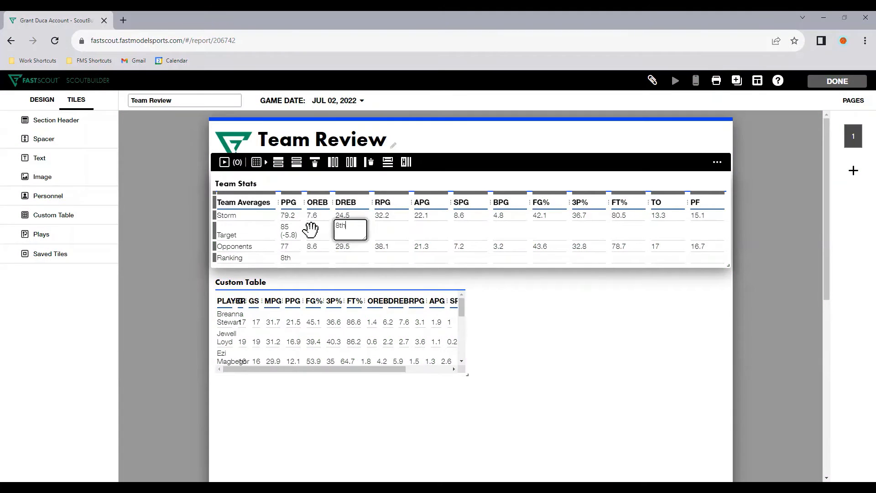
left_click(554, 342)
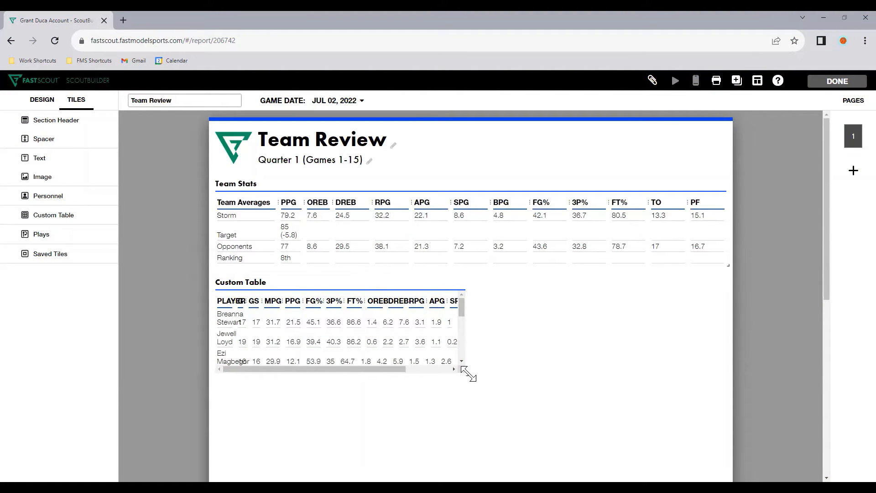
Enlarge the player stats tile to the full page width and widen the PLAYER column so each name fits on one line
left_click_drag(467, 374, 728, 476)
scroll(746, 423, "down", 2)
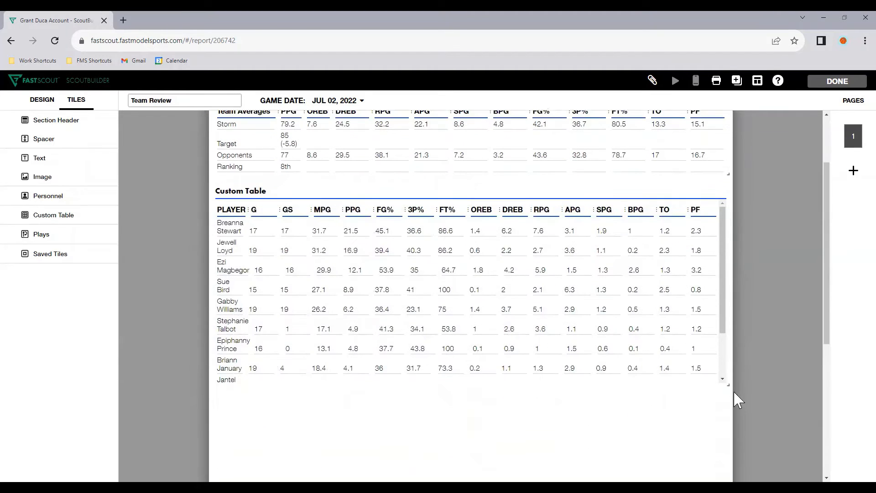
left_click(707, 376)
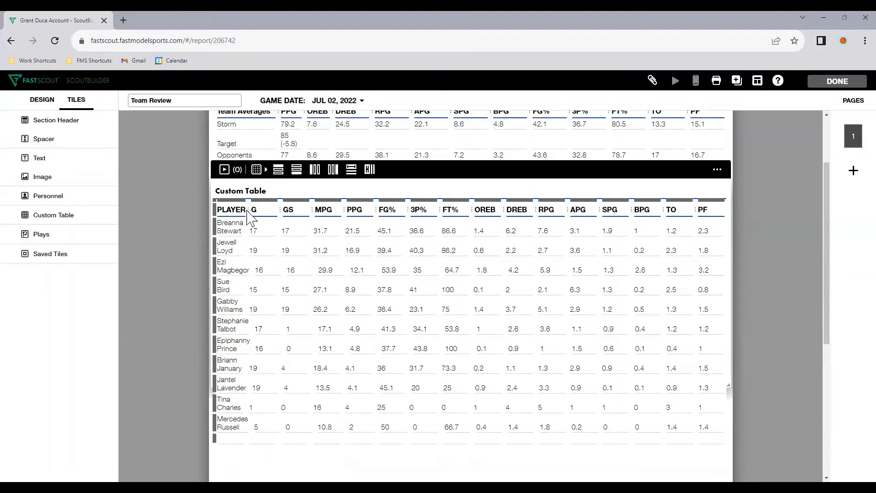
left_click_drag(251, 210, 280, 209)
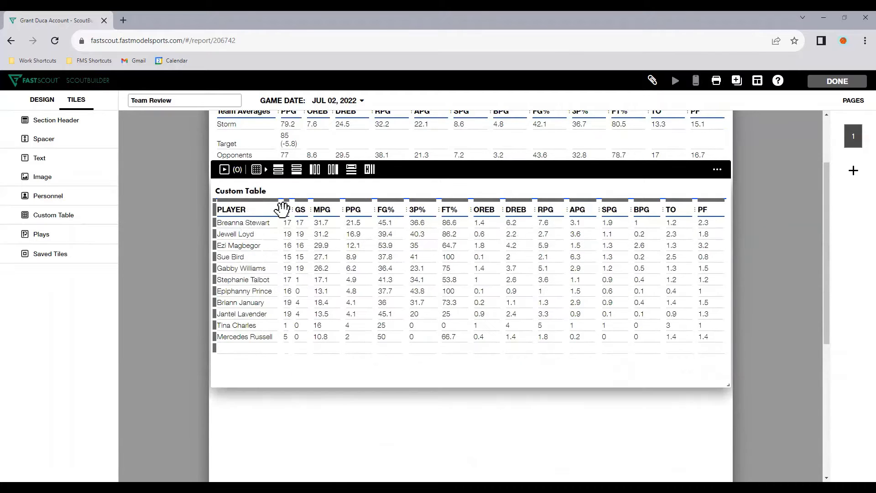
Delete the empty last row of the player stats table and shorten the tile to fit the remaining rows
left_click(361, 394)
left_click(338, 342)
left_click(325, 347)
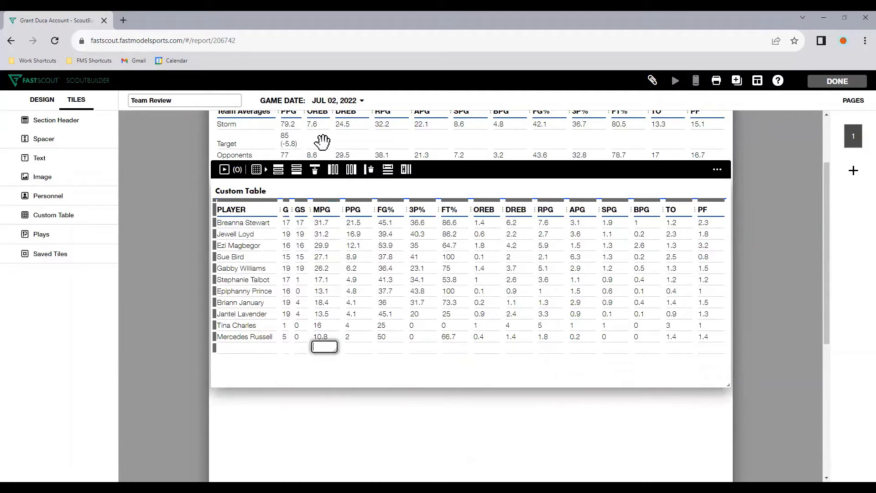
left_click(313, 171)
left_click(495, 394)
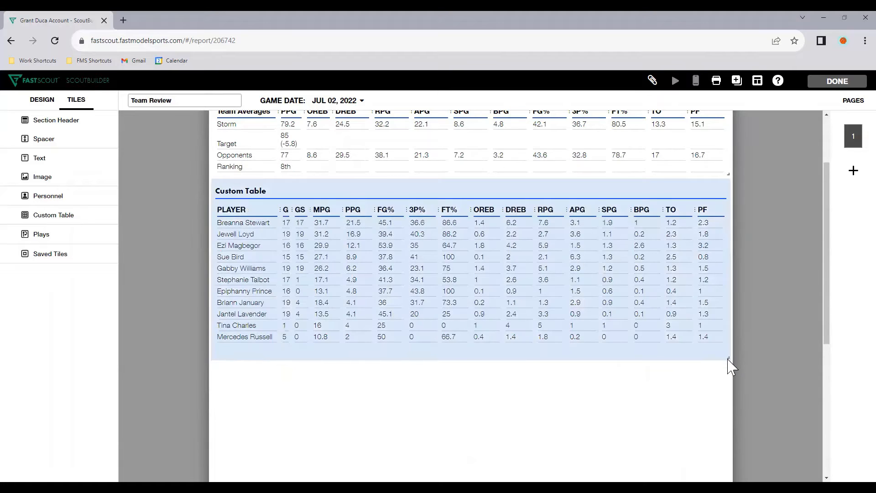
Rename the player stats table Box Score
left_click(252, 273)
scroll(250, 272, "up", 1)
left_click(239, 237)
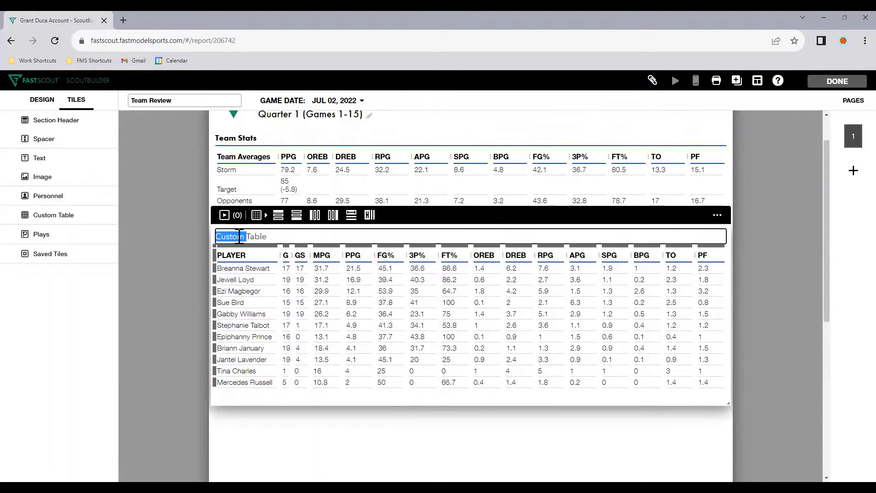
type("Box Score")
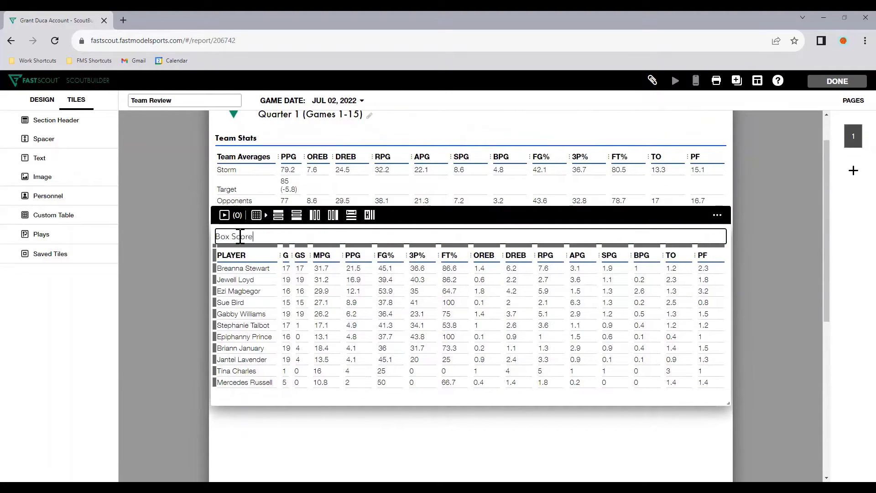
left_click(413, 423)
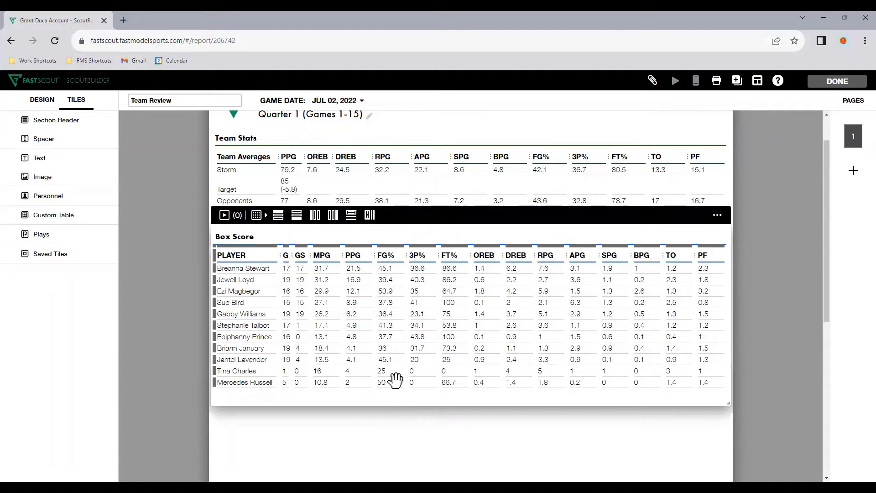
Try a gold fill on the third player's PPG cell in Box Score, and reset the fill to white
left_click(358, 291)
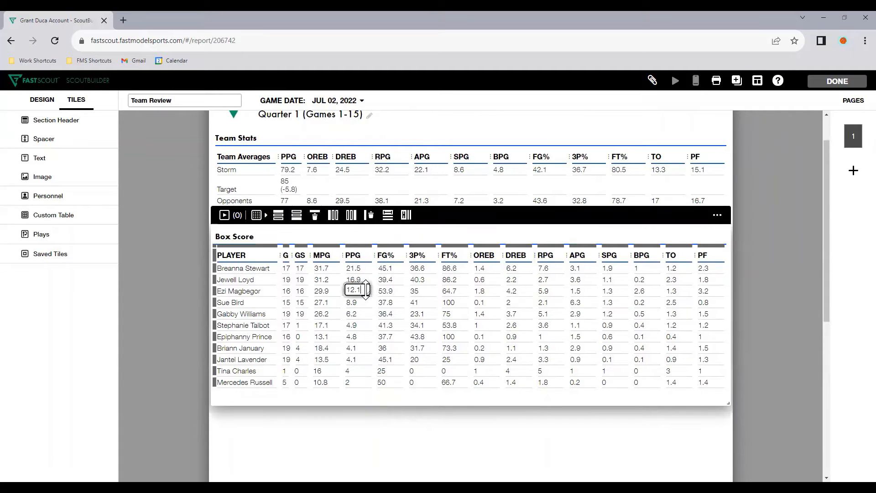
left_click(301, 235)
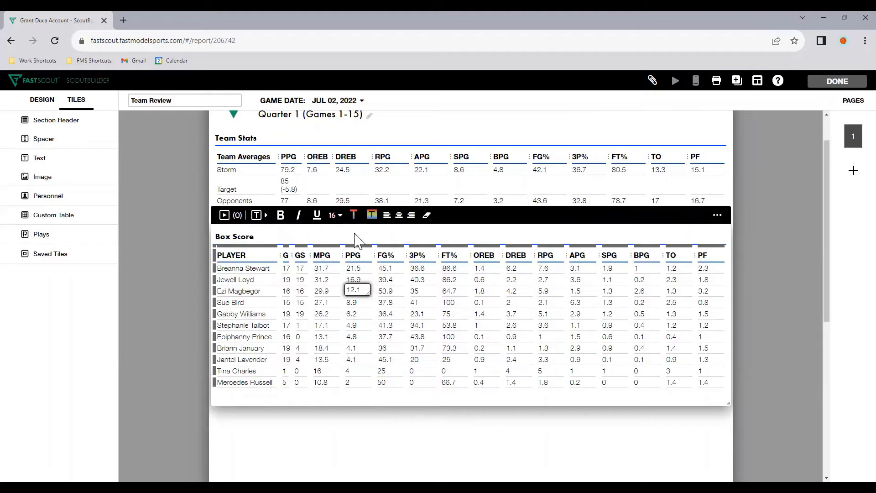
left_click(371, 214)
left_click(378, 196)
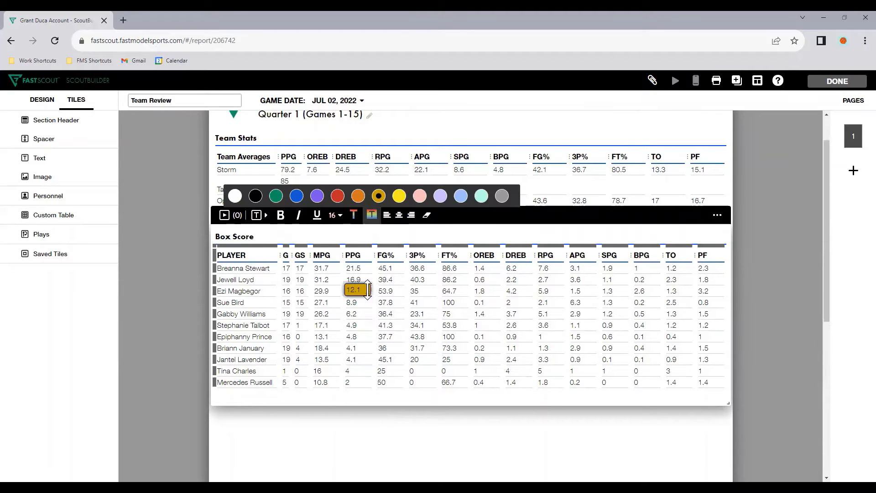
left_click(238, 197)
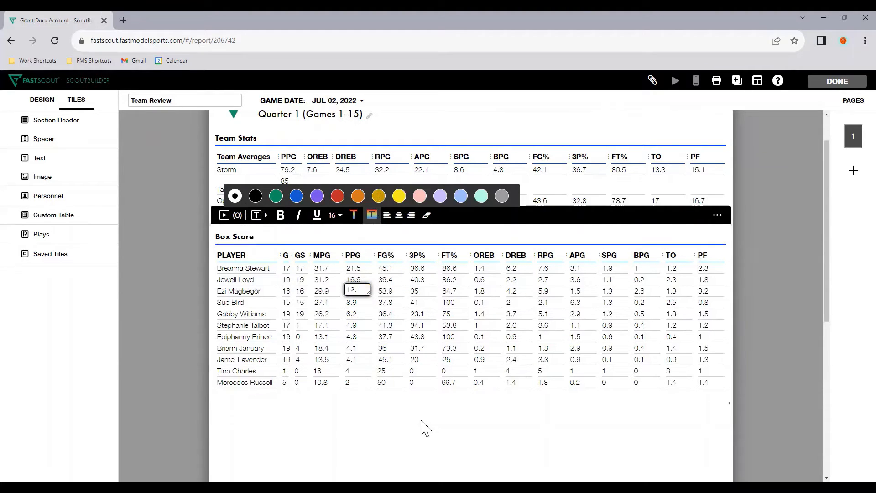
left_click(426, 429)
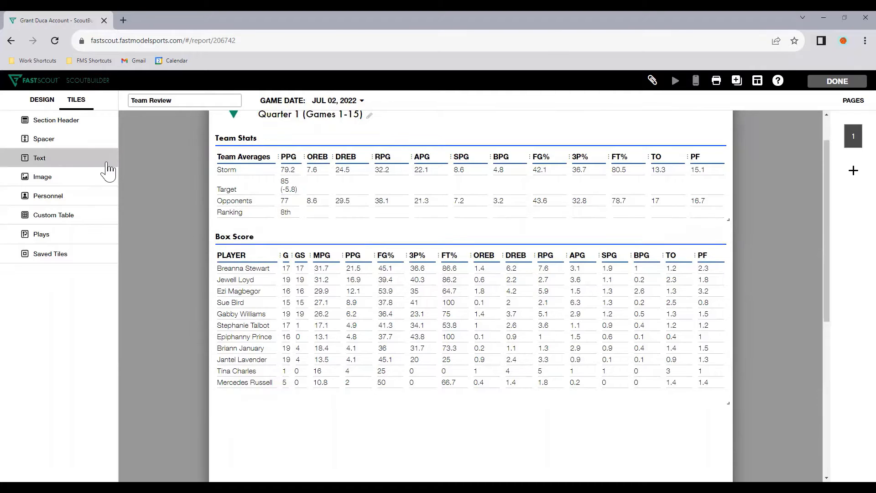
Add a half-width text tile between the Team Stats and Box Score tables
mouse_move(357, 375)
mouse_move(624, 454)
left_click_drag(582, 396, 464, 302)
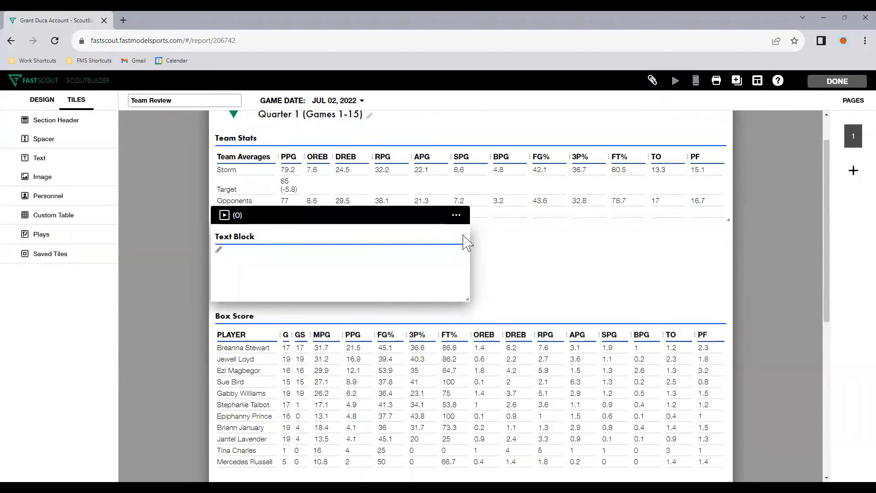
Title the text tile Strengths of Team and fill it with a bulleted list of three placeholder items reading a
left_click(456, 215)
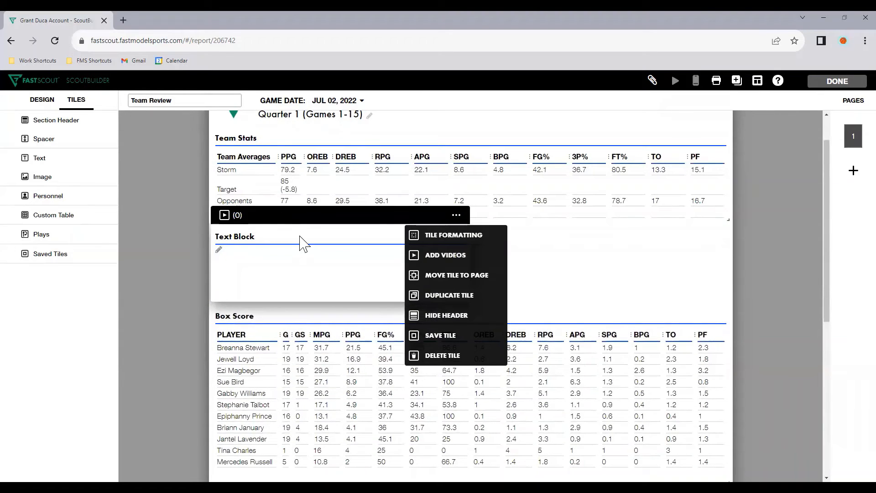
left_click(252, 236)
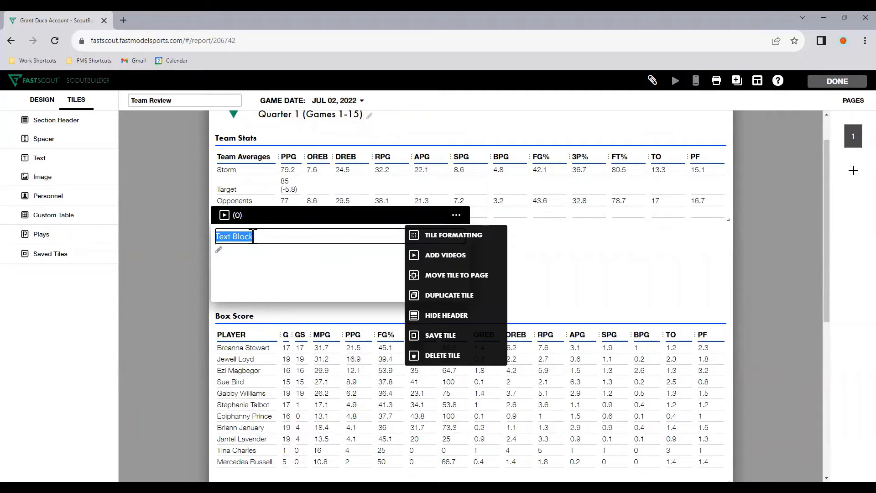
type("Strengths of Team")
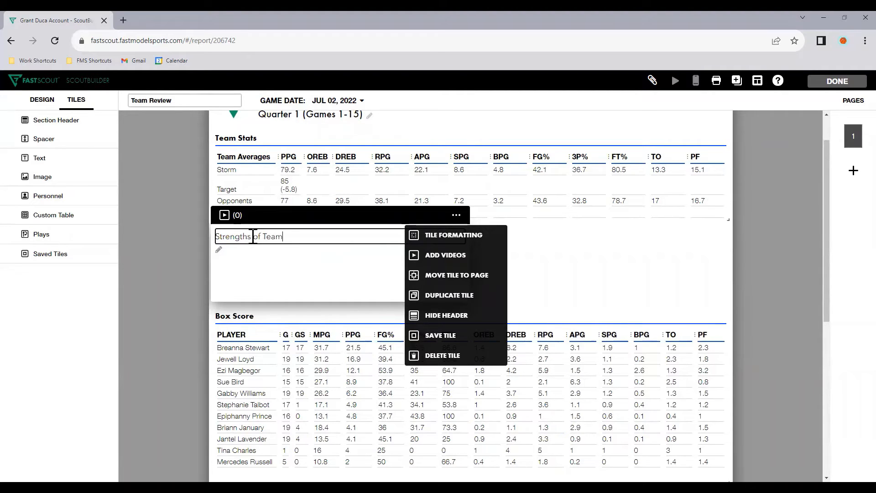
left_click(303, 283)
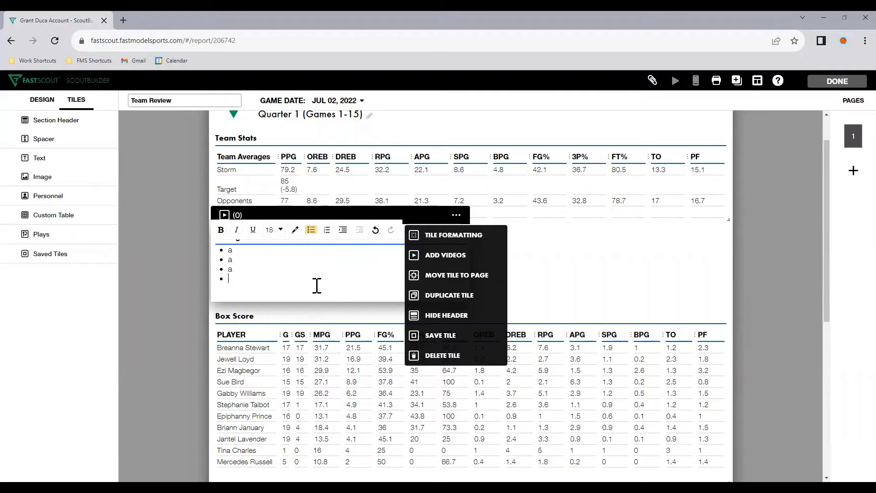
left_click(593, 279)
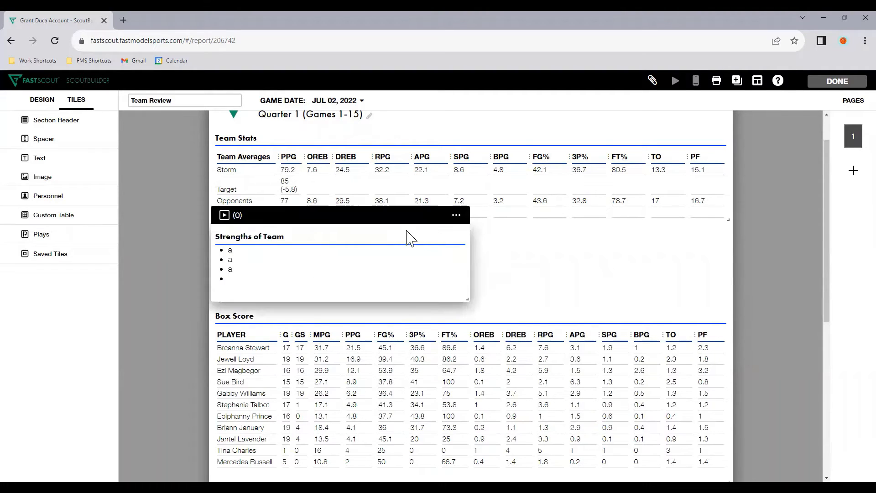
Duplicate the Strengths of Team tile and place the copy beside the original, above Box Score
left_click(456, 215)
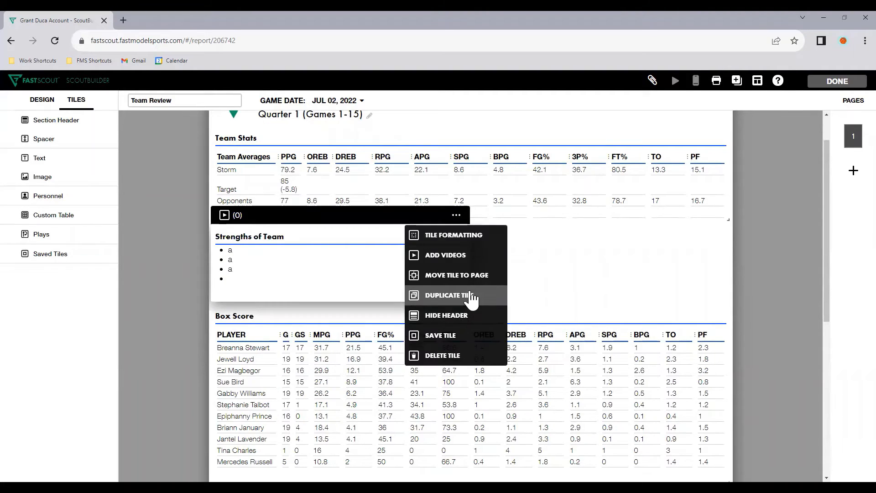
left_click(481, 297)
left_click_drag(410, 297, 617, 174)
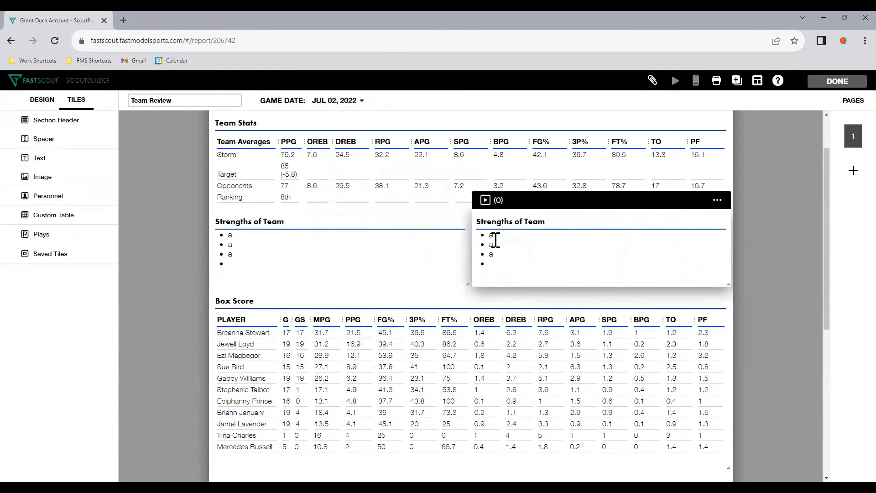
Retitle the copied text tile beside Strengths of Team as Areas to Focus on
triple_click(495, 237)
type("Areas")
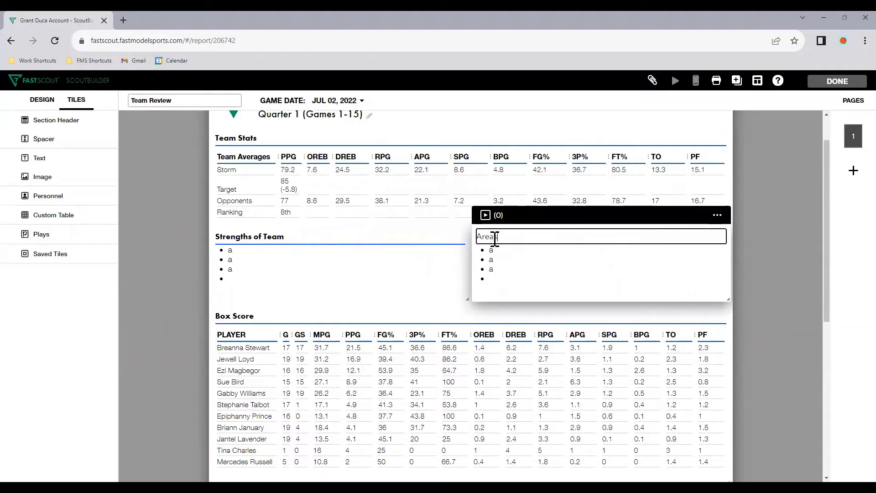
type(" to Focus on")
left_click(752, 267)
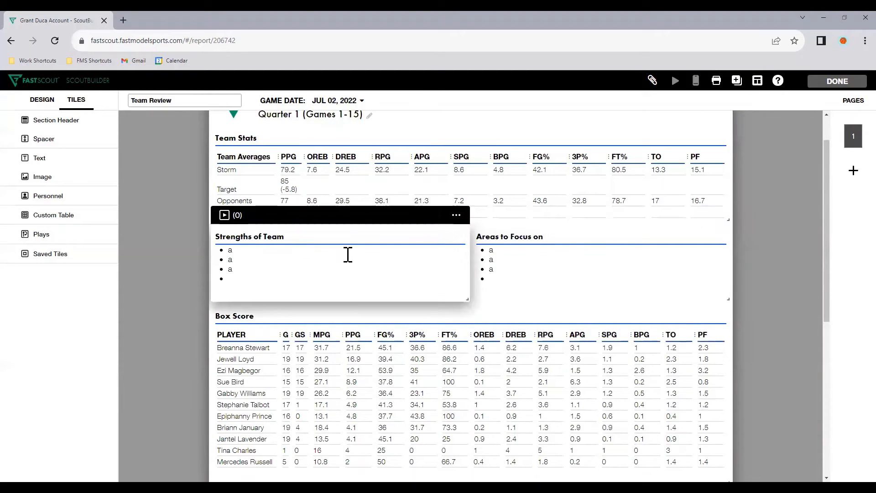
Duplicate the Strengths of Team tile below Box Score and title the copy Strengths of Individuals
left_click(457, 218)
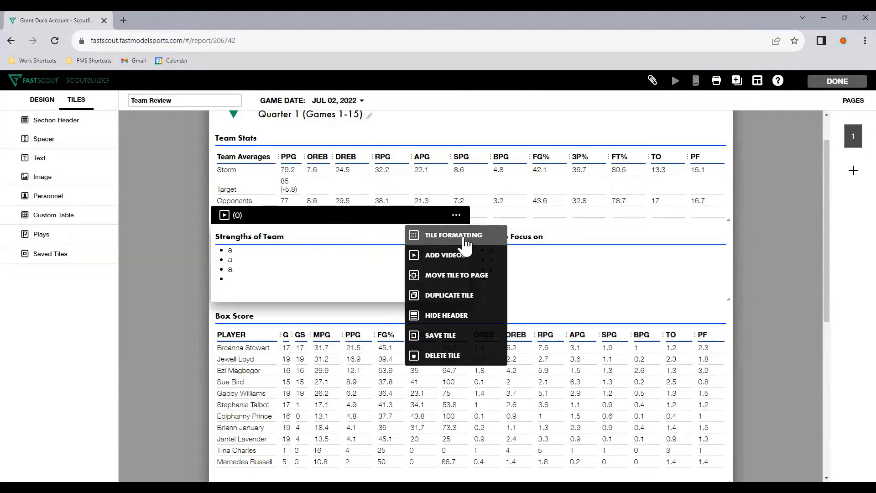
left_click(461, 294)
scroll(466, 286, "down", 4)
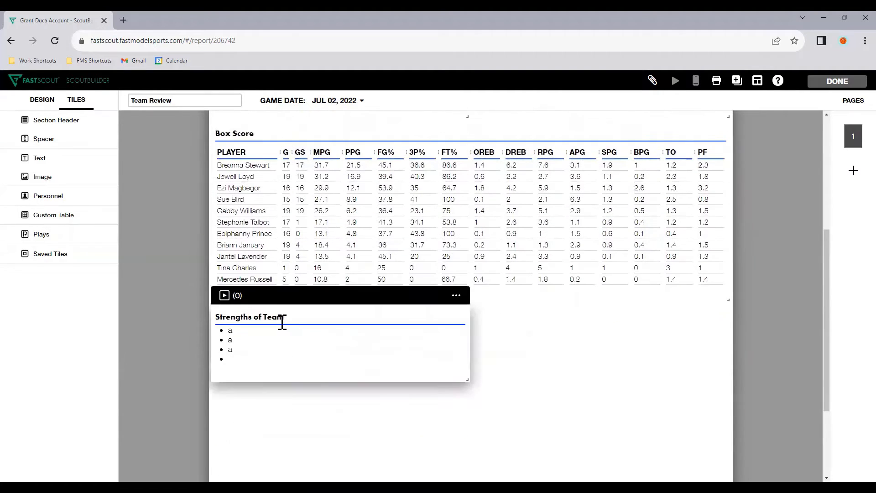
left_click(280, 316)
double_click(280, 316)
type("Individuals")
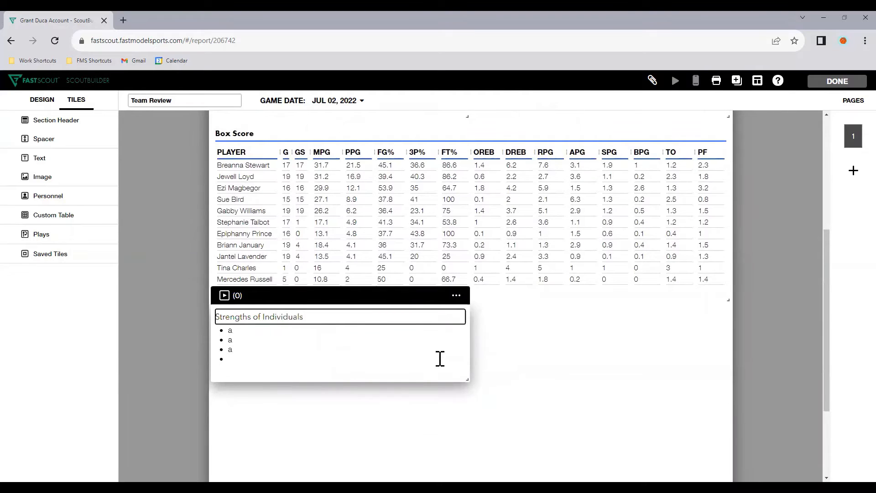
left_click(497, 362)
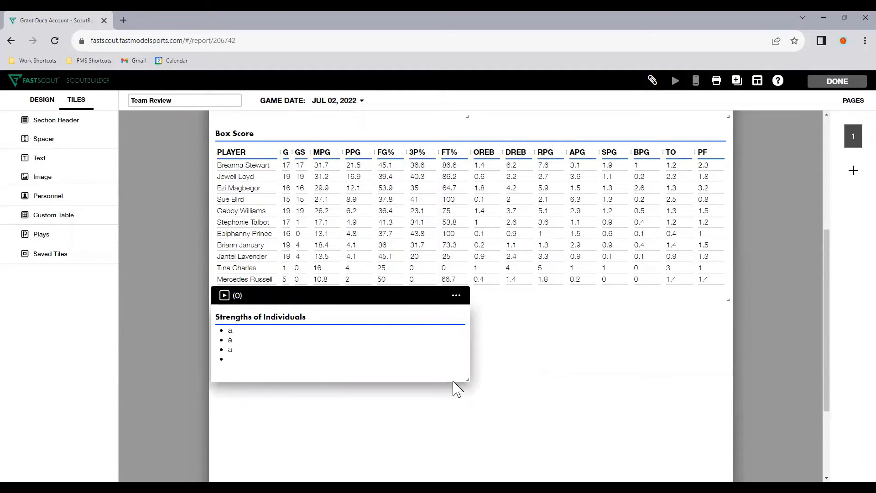
Add a second page to the report and start a Personnel tile on it
left_click(854, 176)
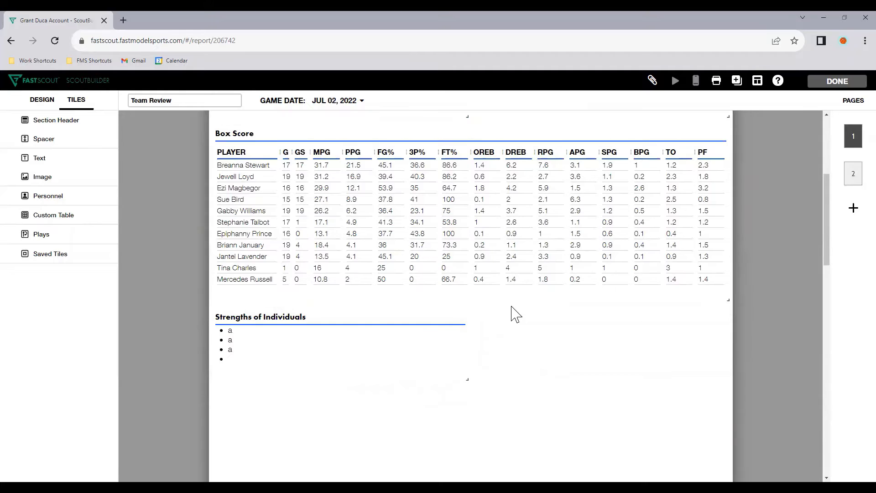
left_click(851, 175)
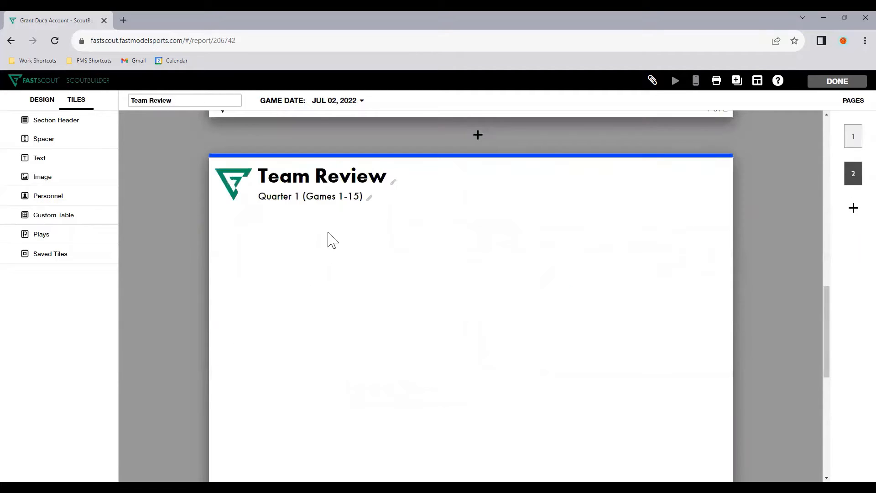
left_click(69, 202)
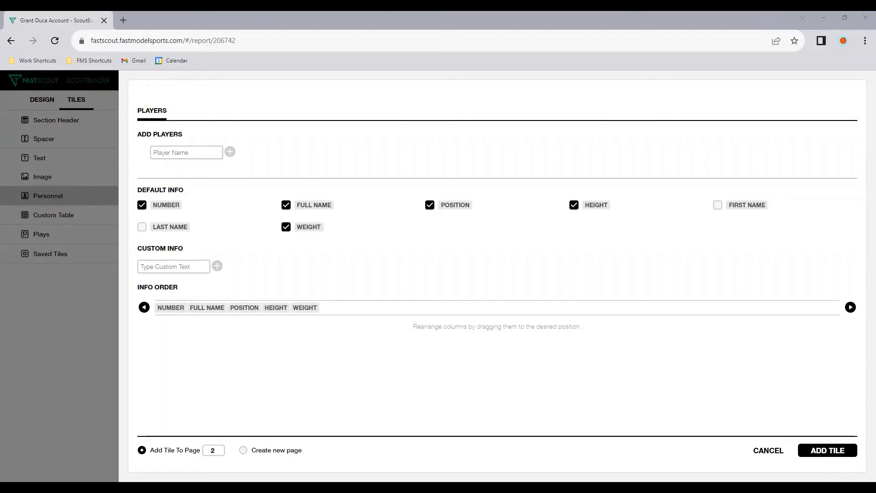
Add Sue Bird and Ezi Magbegor as players for the Personnel tile
left_click(182, 153)
type("Sue Bior")
key("BackSpace")
key("BackSpace")
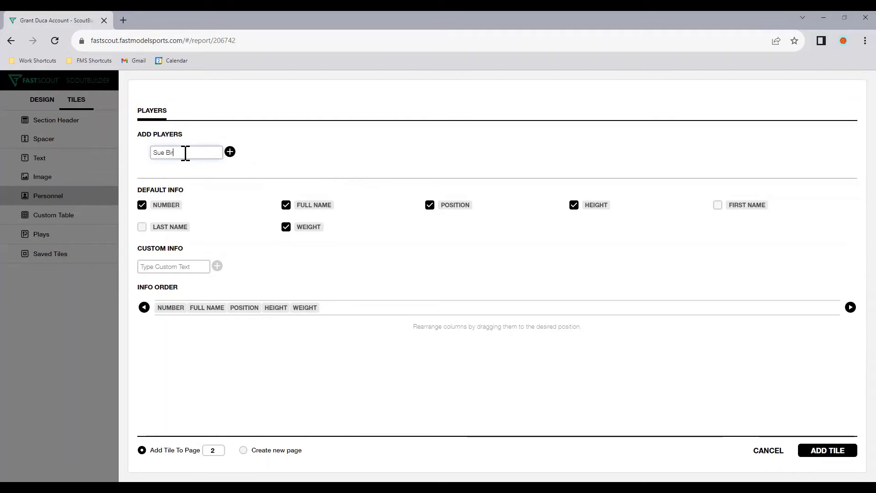
type("rd")
left_click(231, 153)
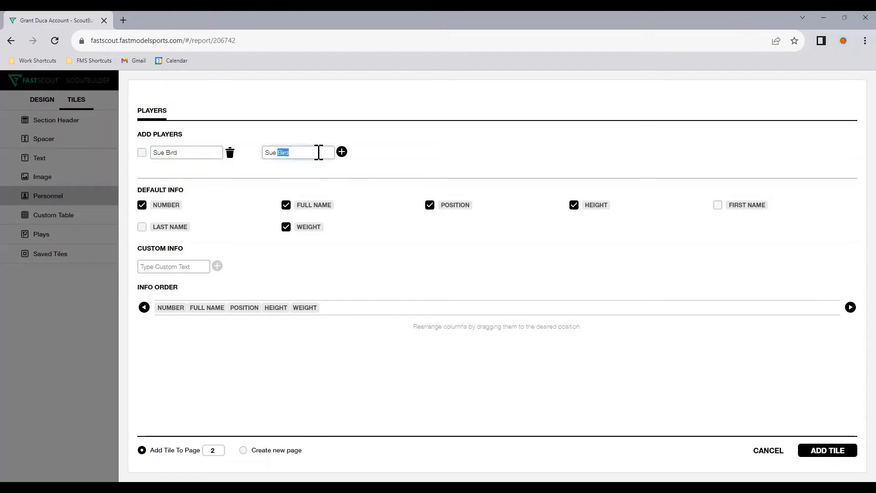
triple_click(319, 152)
key("BackSpace")
type("Ezi Magbegor")
left_click(342, 152)
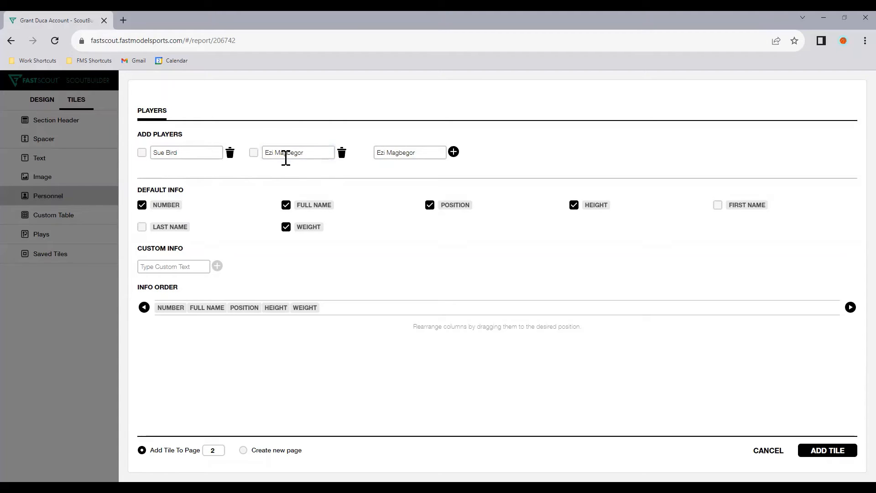
Add Breanna Stewart and Jewell Loyd to the Personnel tile's players
triple_click(411, 152)
key("BackSpace")
type("Breanna Stewar")
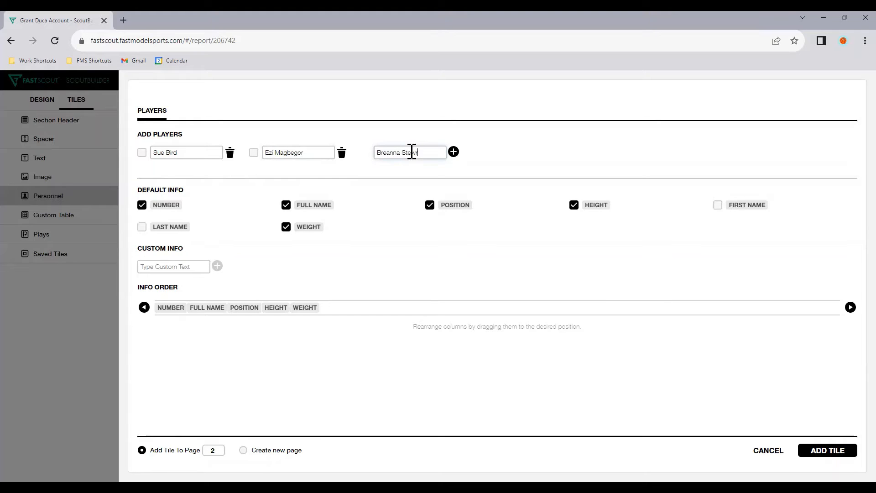
type("t")
left_click(453, 152)
left_click(496, 152)
type("J")
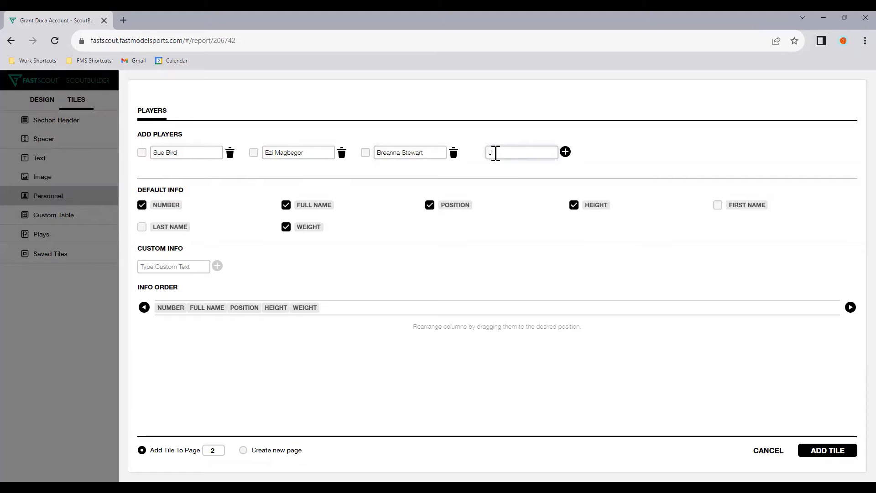
type("ewell Loyd")
left_click(565, 153)
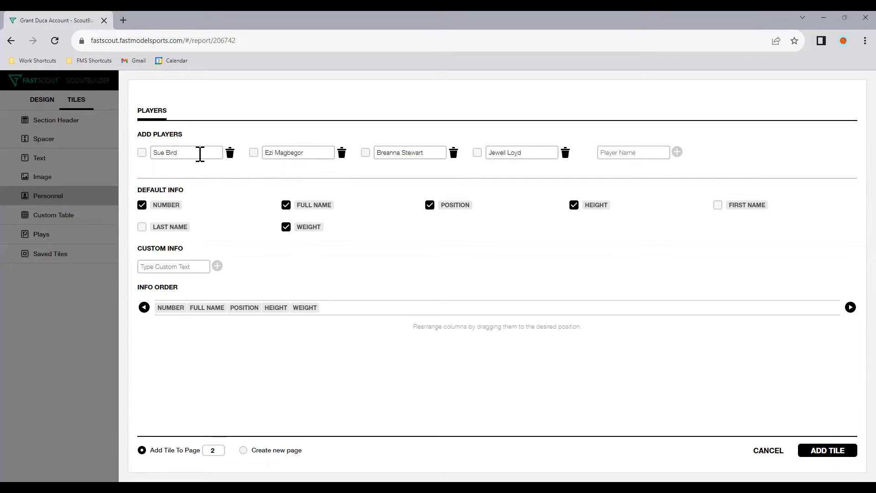
Include only Jewell Loyd, placed first, exclude weight and height from the default info, and add the tile to page 2
left_click(142, 153)
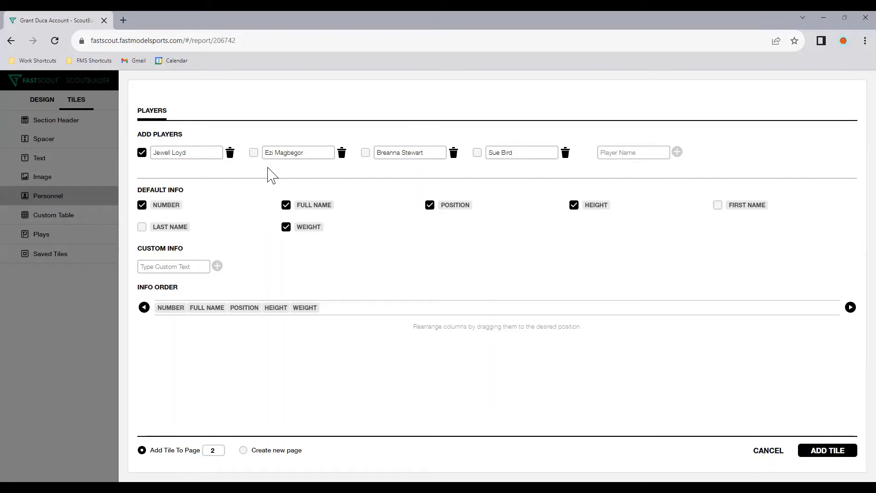
left_click(286, 227)
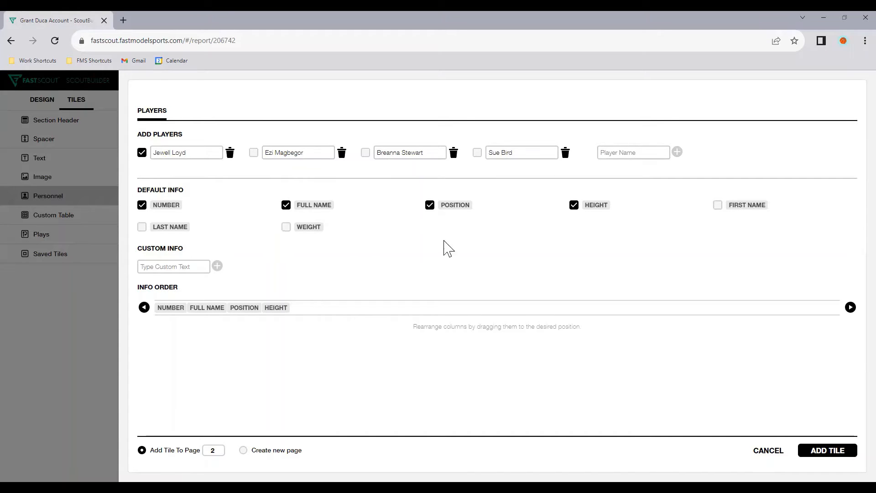
left_click(577, 208)
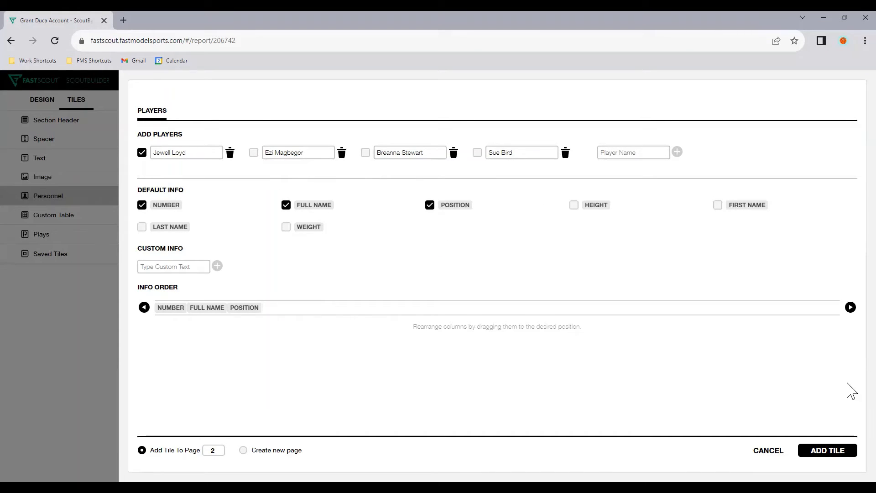
left_click(812, 451)
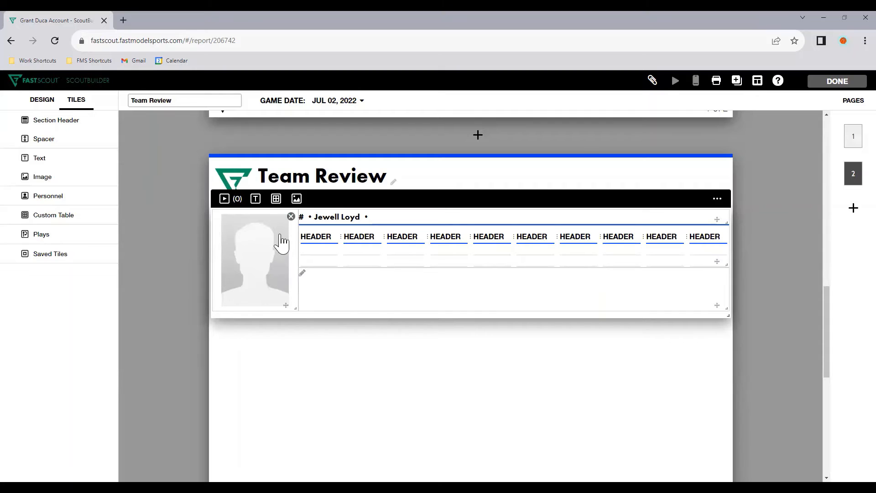
Set Jewell Loyd's number to 24 and position to G in the custom player info
left_click(359, 219)
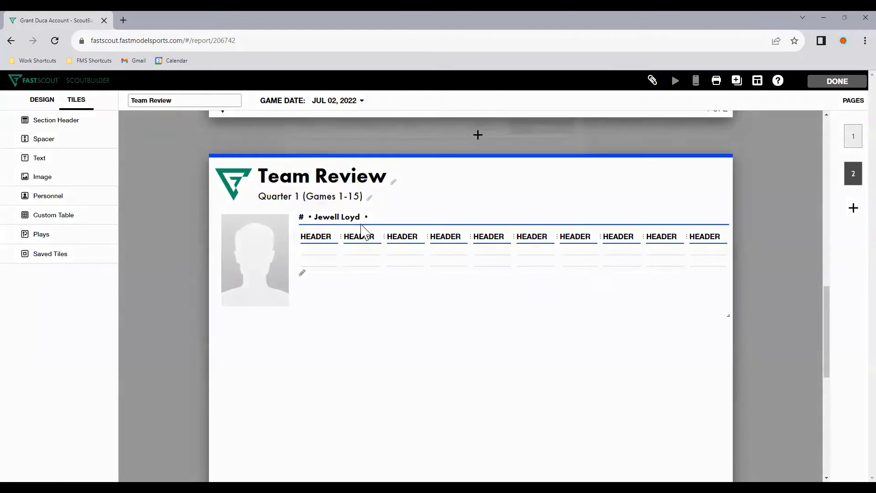
left_click(383, 157)
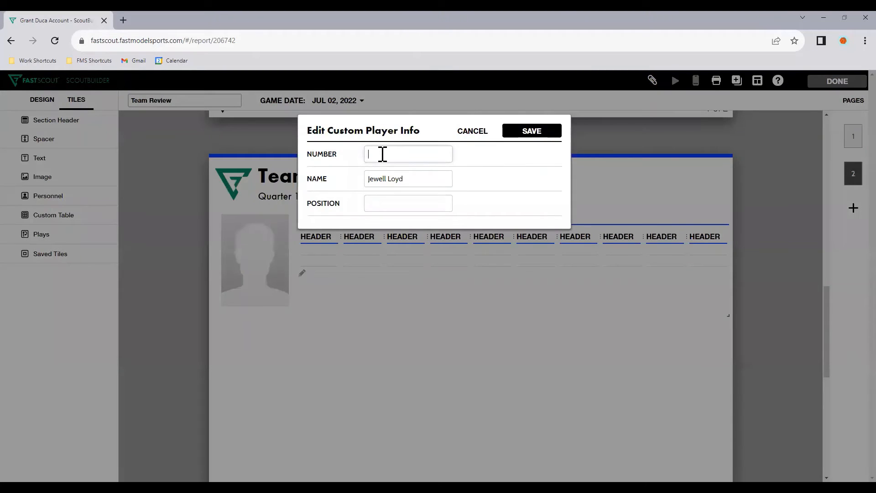
type("24")
type("G")
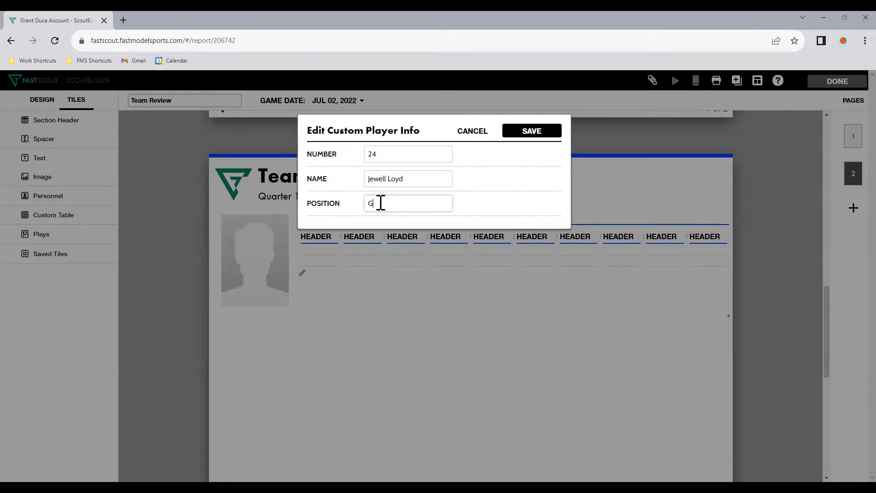
left_click(541, 132)
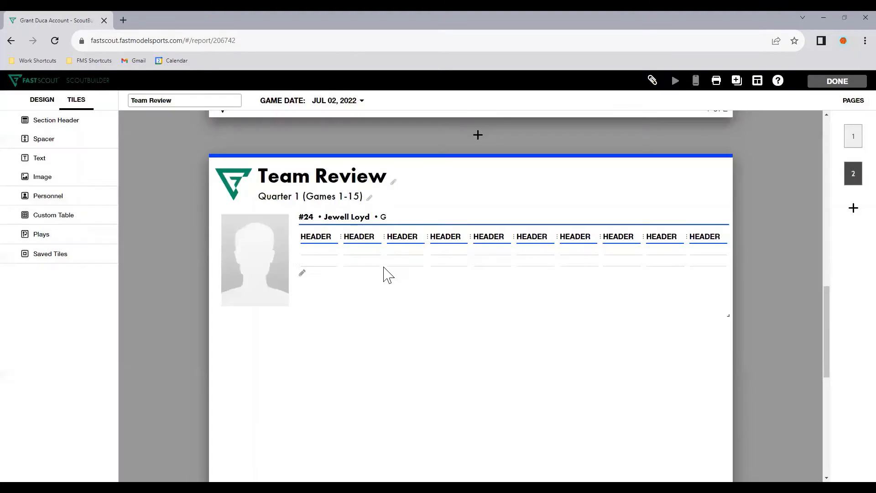
Label the two rows in the first column of Jewell Loyd's stats table 2022 and Career
mouse_move(221, 254)
left_click(321, 248)
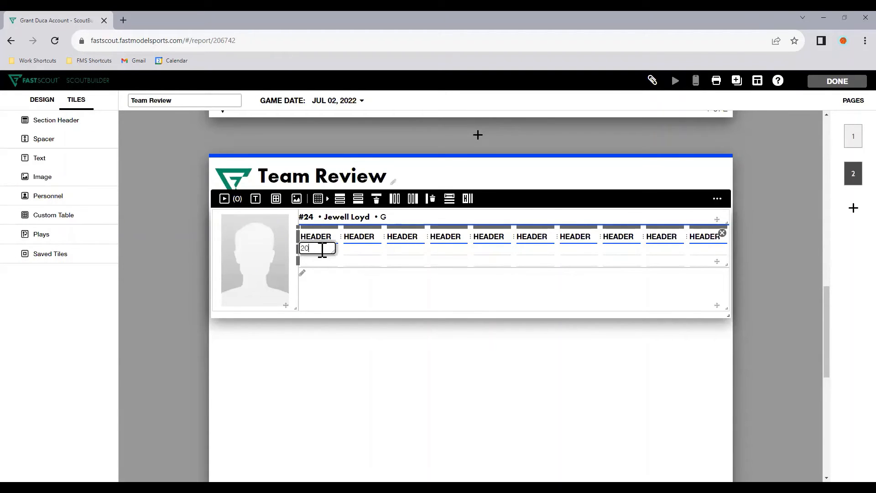
key("Return")
type("Career")
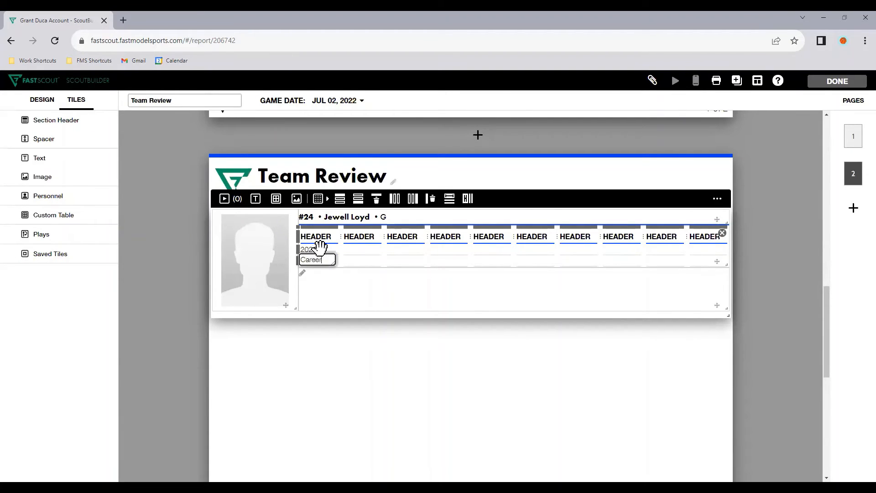
Fill the 2022 row with 39.4 and 40.3 and the Career row with 42 and 35.9 in the second and third columns
key("Up")
key("Tab")
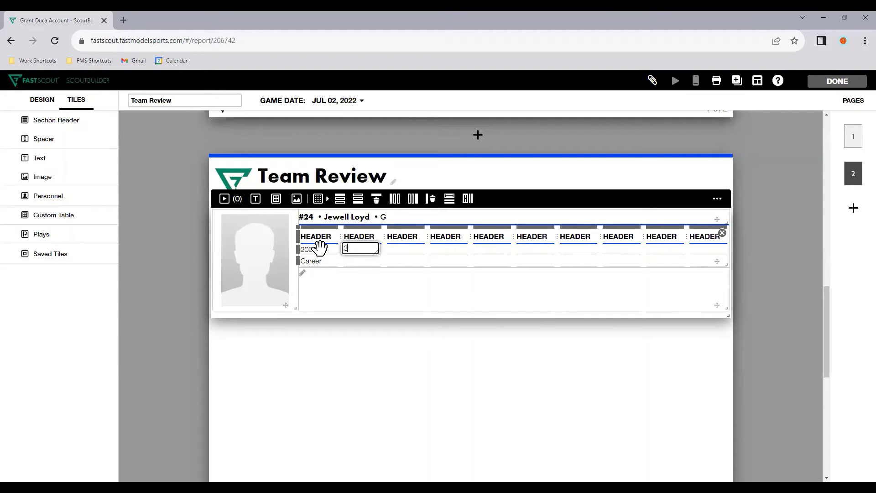
key("Return")
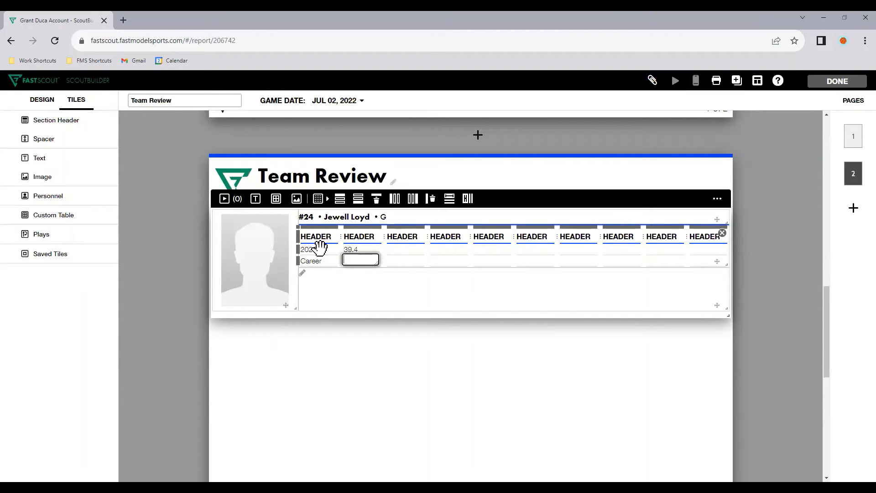
key("Tab")
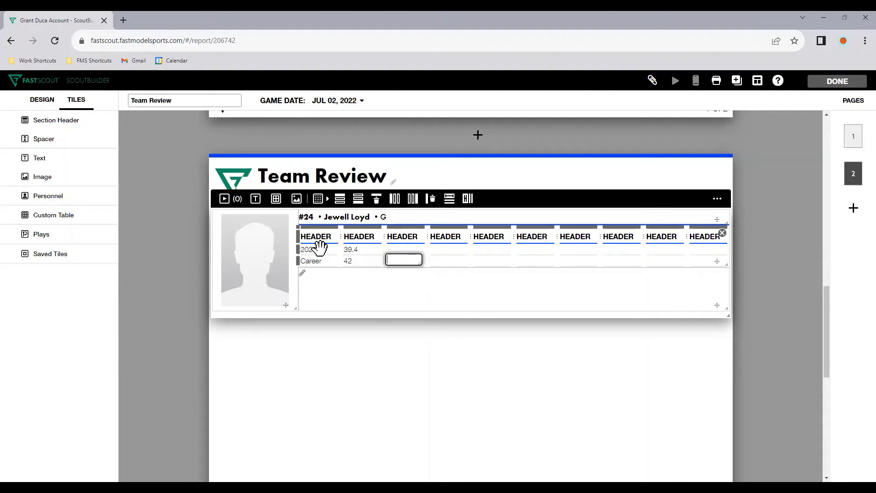
key("Up")
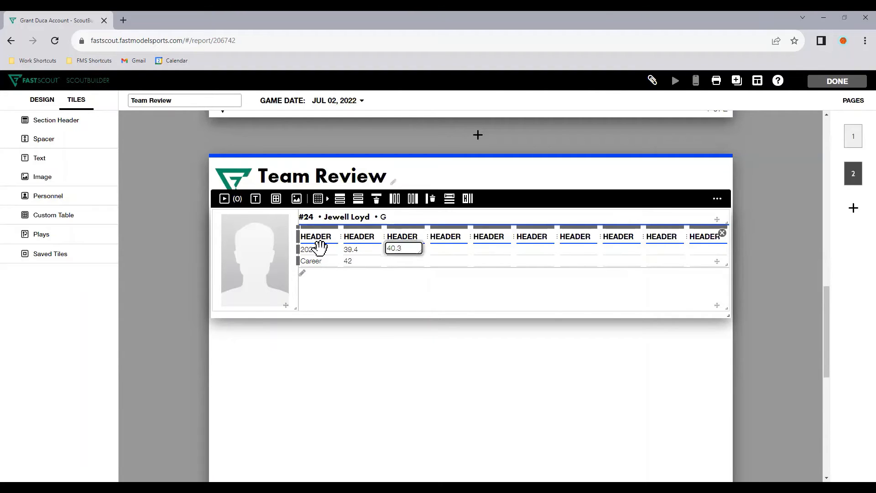
type("40.3")
key("Return")
type("35.9")
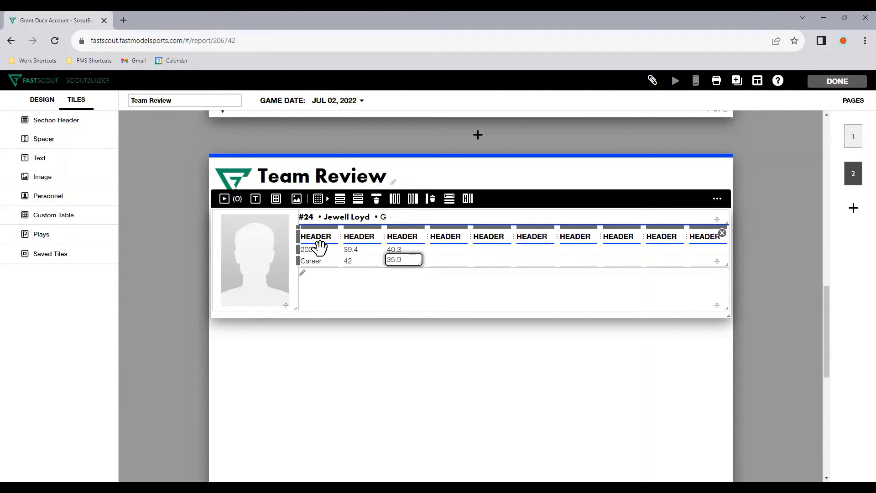
type("%")
Append percent signs to the shooting values in the 2022 and Career rows
key("Up")
key("shift+Tab")
type("%")
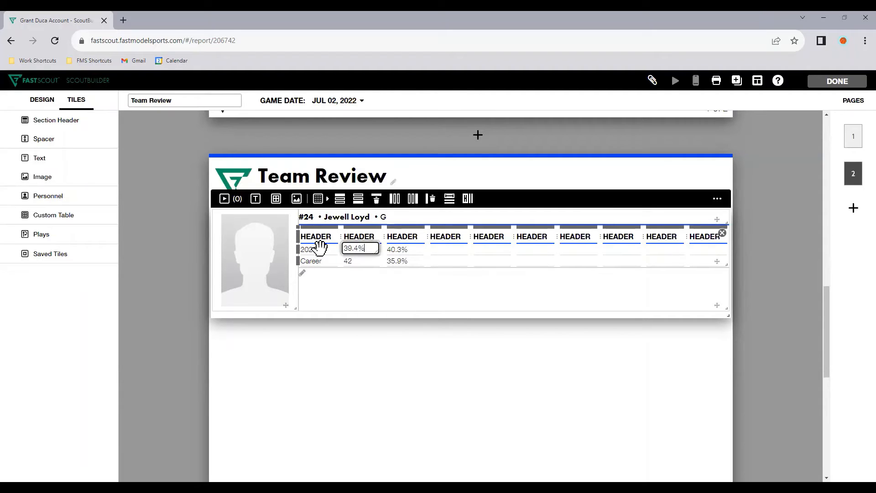
key("Return")
type("%")
Title the second and third stats columns FG% and 3P%, and clear the first column's header
key("Up")
key("Up")
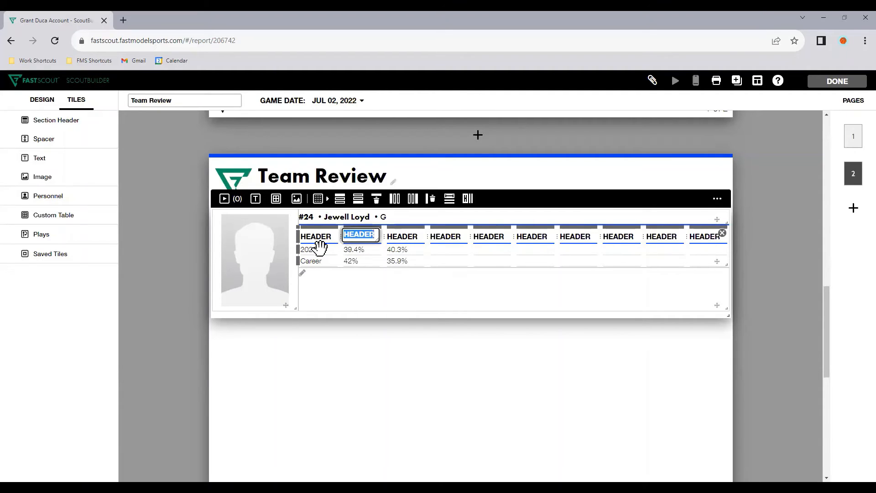
type("FG%")
key("Tab")
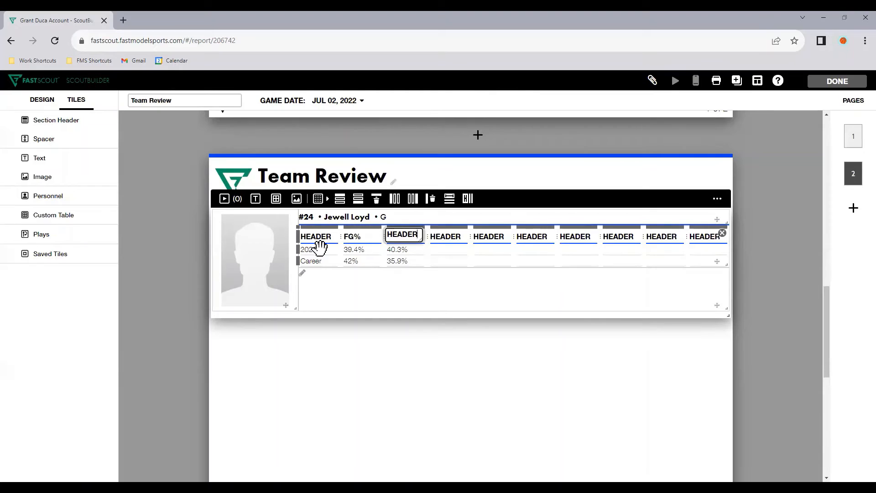
type("3P%")
left_click(319, 240)
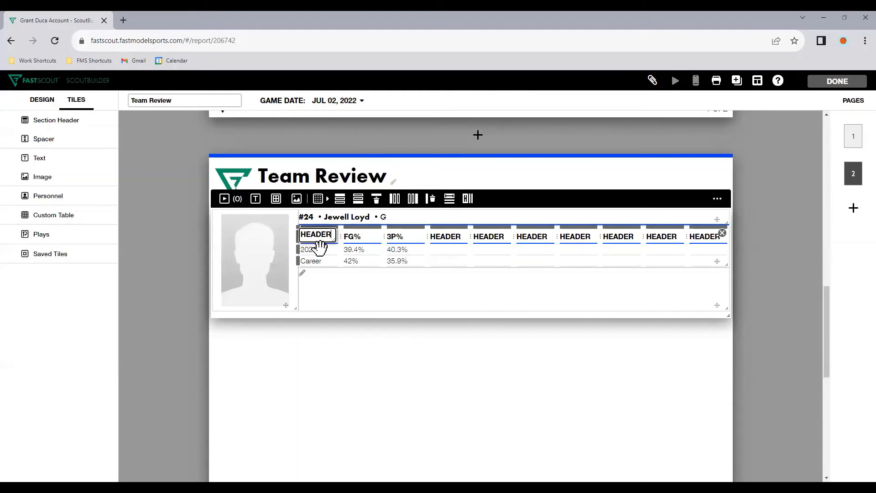
key("BackSpace")
left_click(430, 451)
left_click(332, 251)
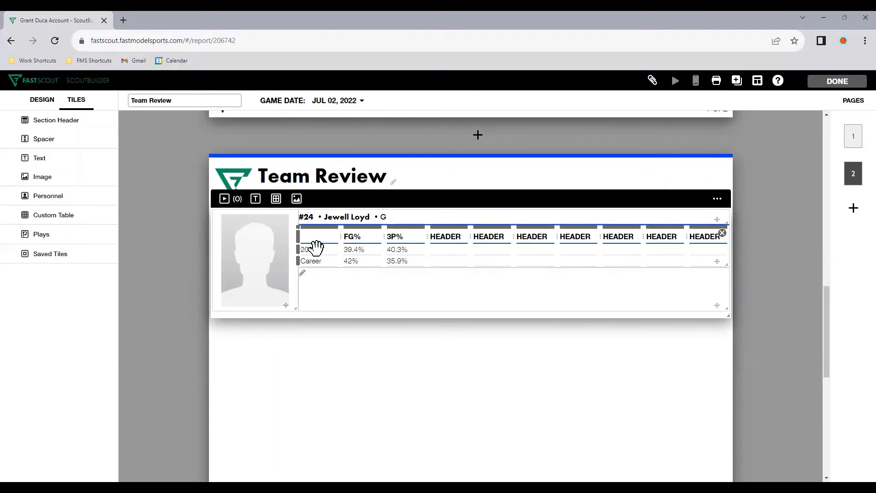
Relabel the Career row of Jewell Loyd's stats table as Target
left_click(315, 248)
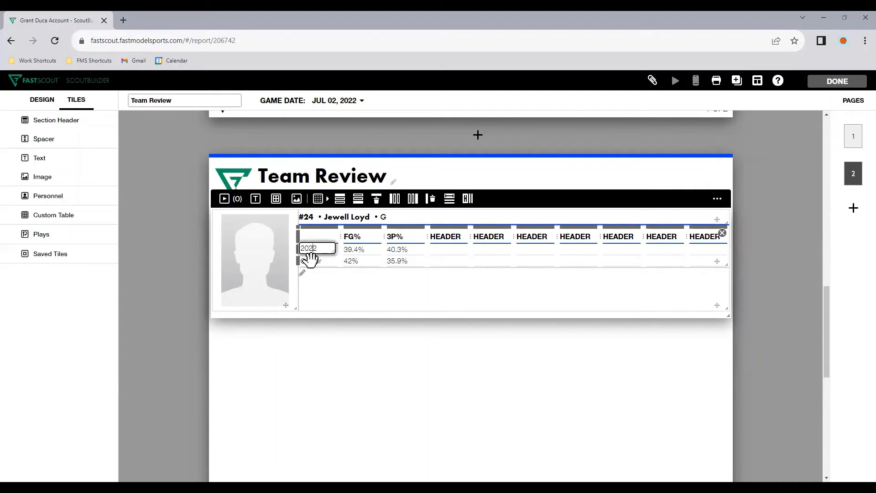
left_click(312, 261)
type("Ta")
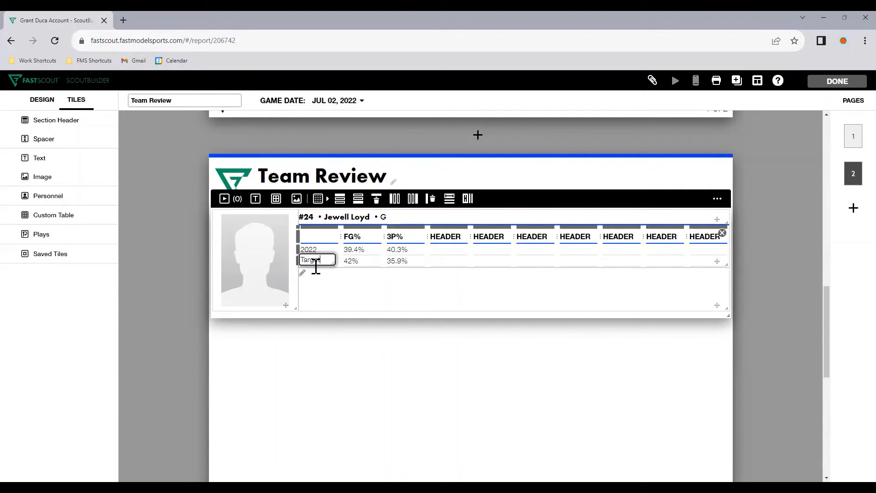
type("rget")
left_click(351, 261)
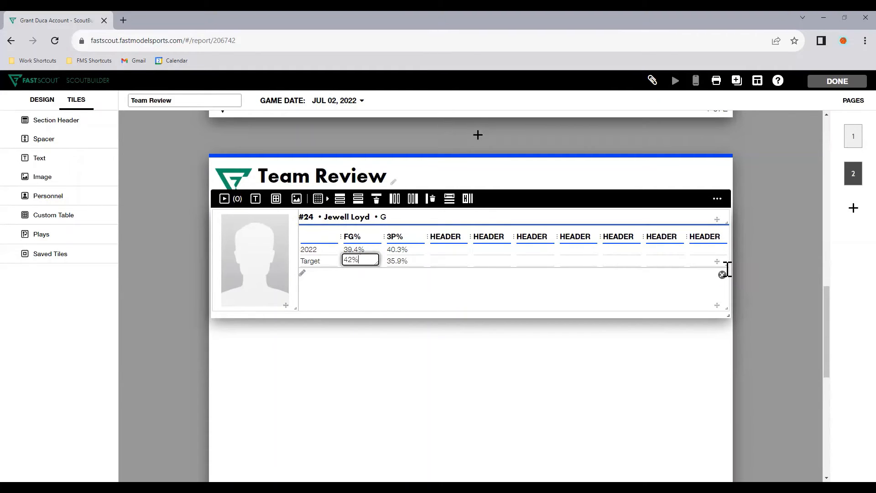
Make Jewell Loyd's player tile and stats table taller, and add two rows below the Target row
left_click_drag(728, 265, 737, 354)
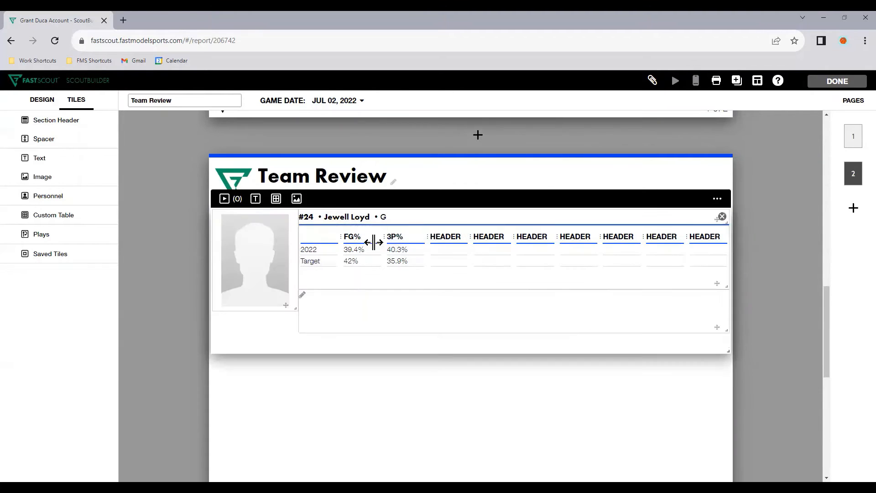
left_click(310, 259)
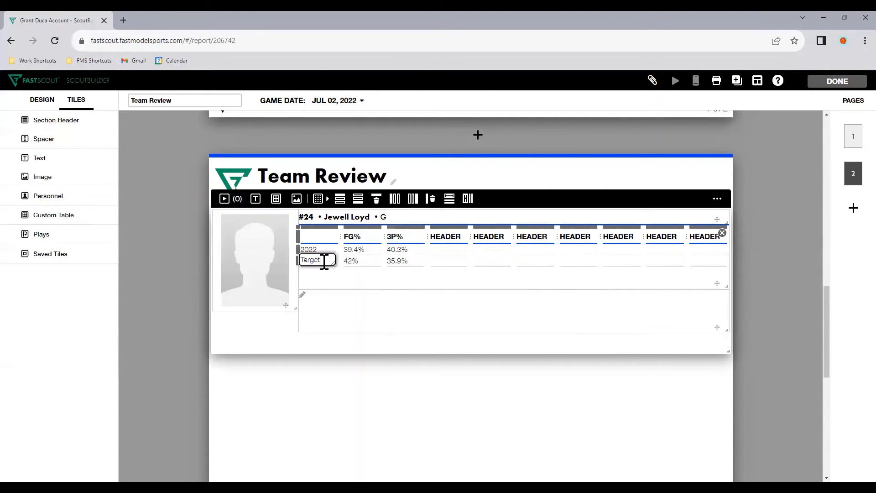
left_click(377, 198)
left_click(346, 270)
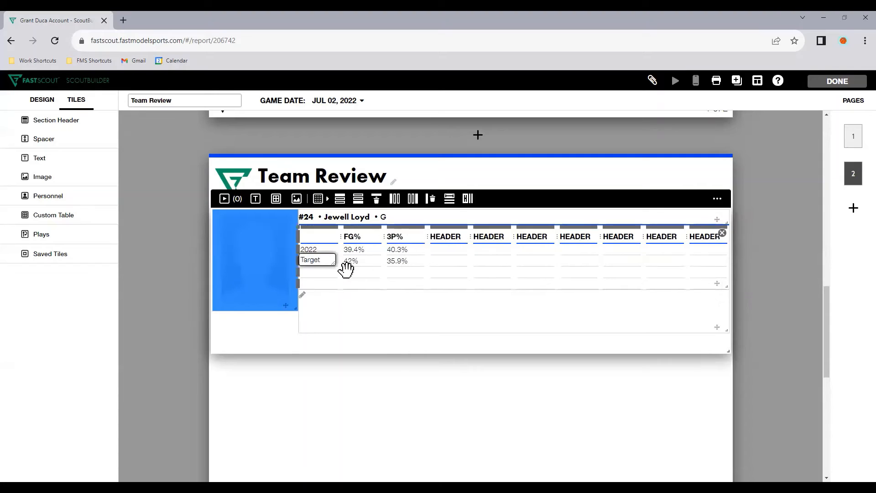
Label the two new rows of Jewell Loyd's stats table Team Rank and Lg Rank
left_click(320, 272)
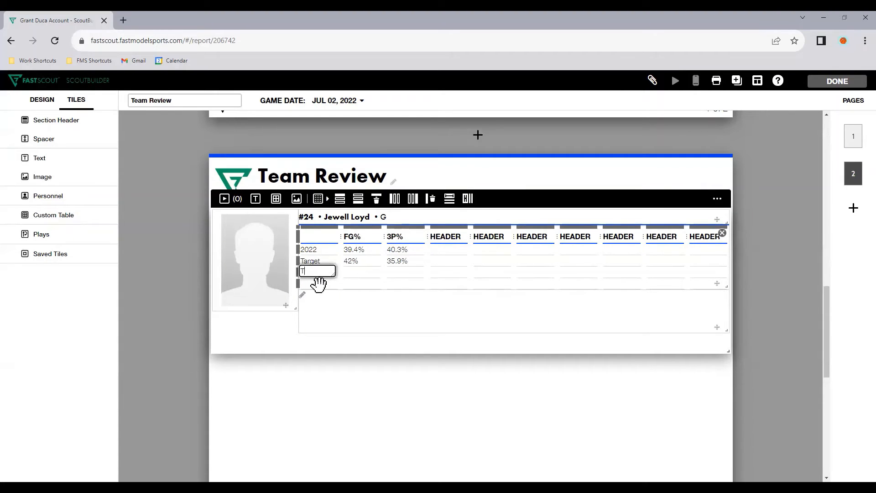
type("Team Rank")
left_click(320, 283)
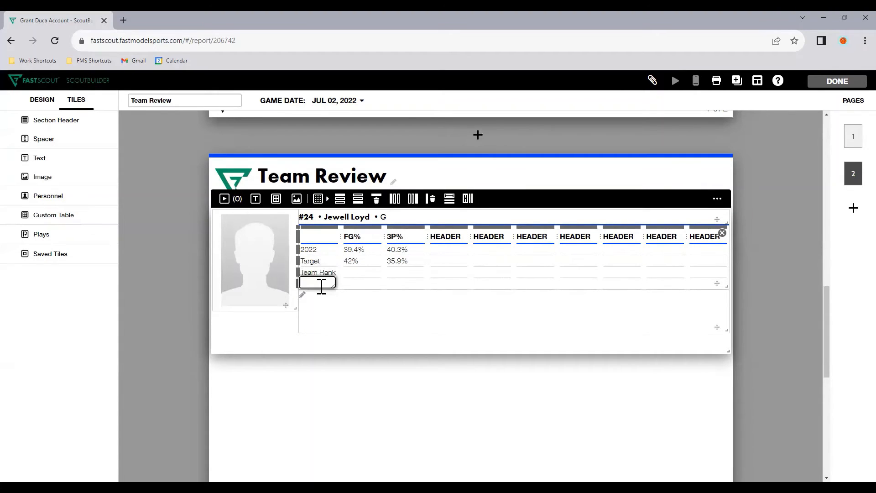
type("Lg Rank")
key("Tab")
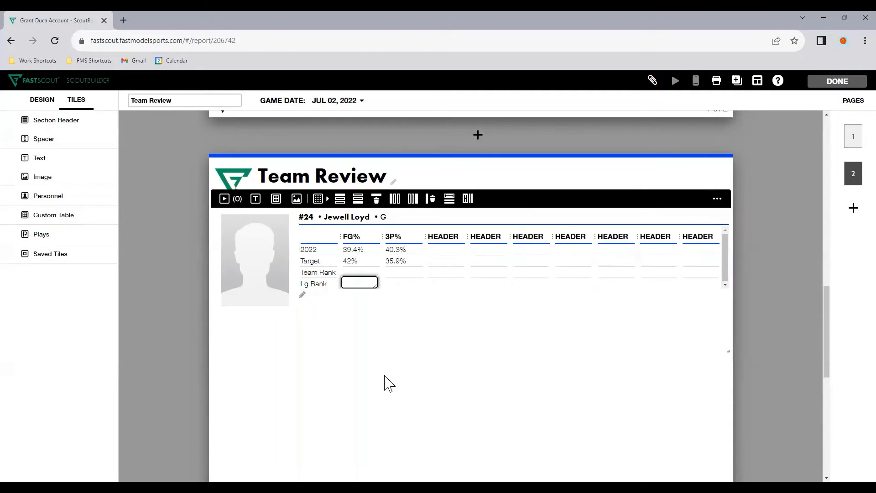
Enter 1st for Team Rank and 5th for Lg Rank in the FG% column
key("Up")
key("Down")
type("5th")
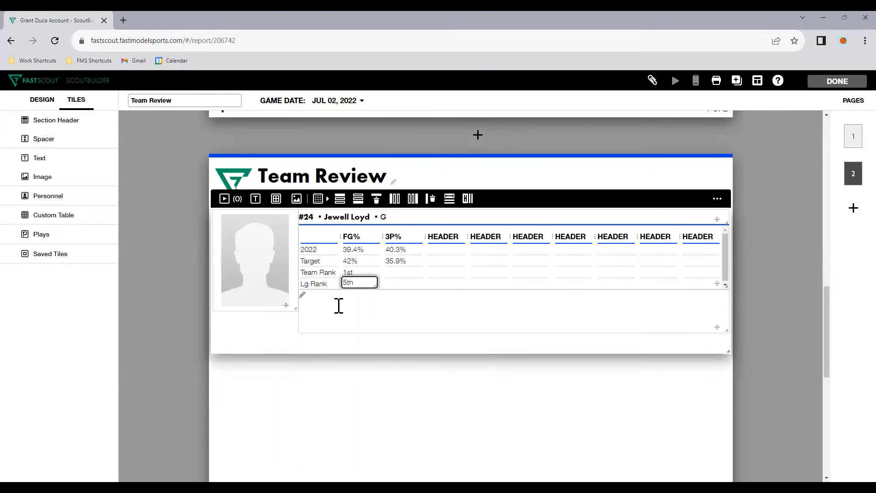
left_click(388, 392)
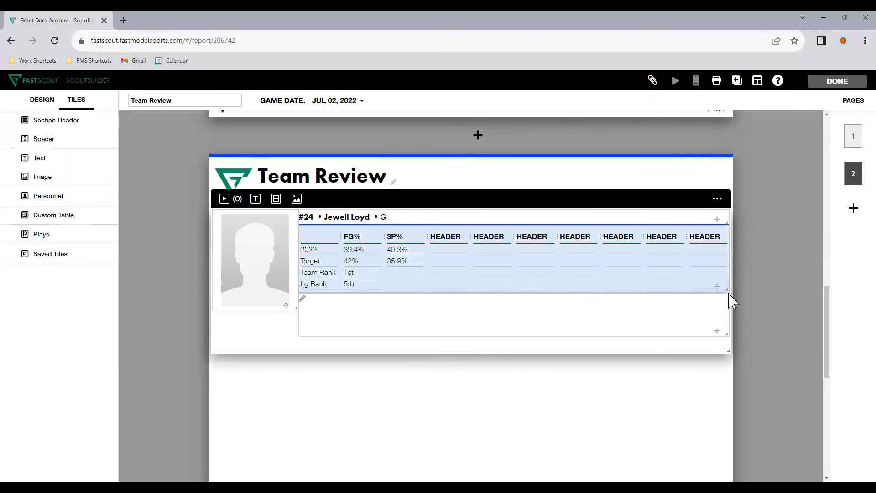
Adjust Jewell Loyd's tile layout by enlarging the stats table area slightly, shrinking the photo and extending the text area below the table
left_click(445, 270)
left_click(404, 333)
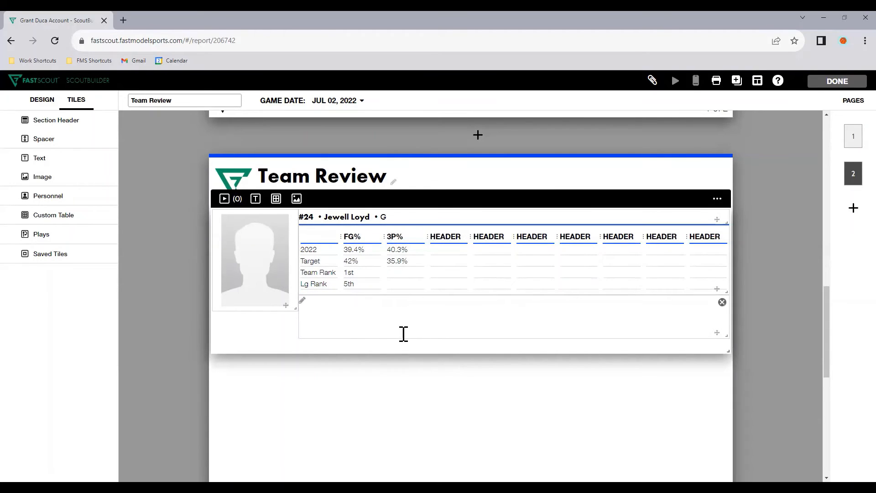
left_click(350, 271)
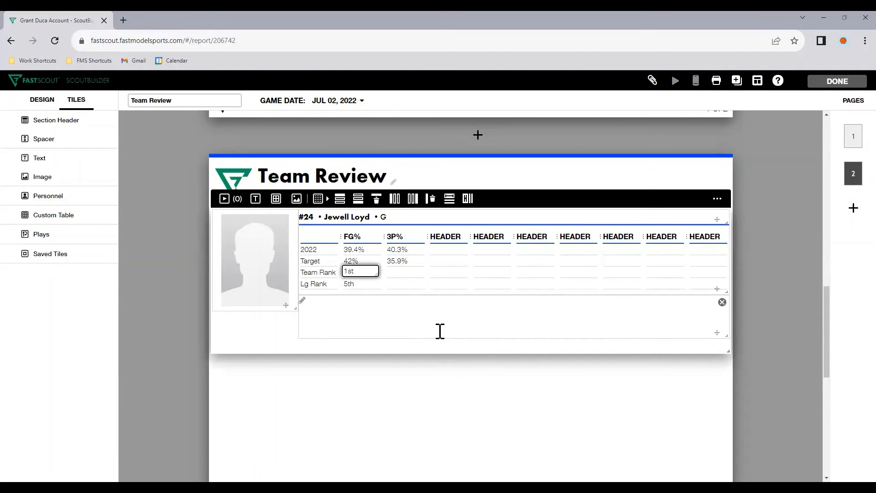
left_click_drag(296, 309, 300, 296)
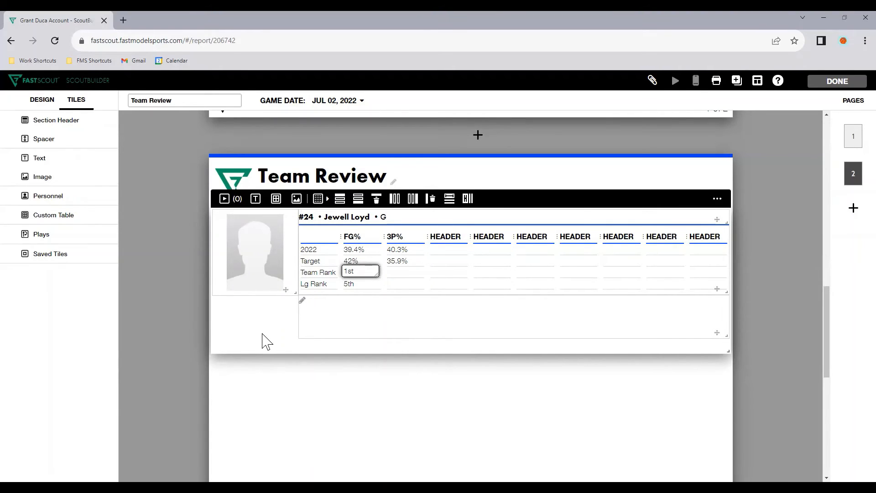
left_click(458, 322)
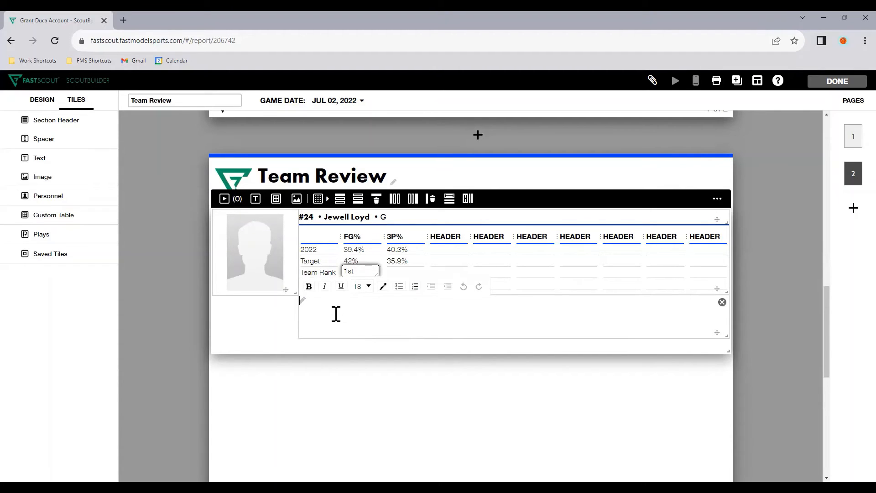
left_click_drag(726, 334, 699, 354)
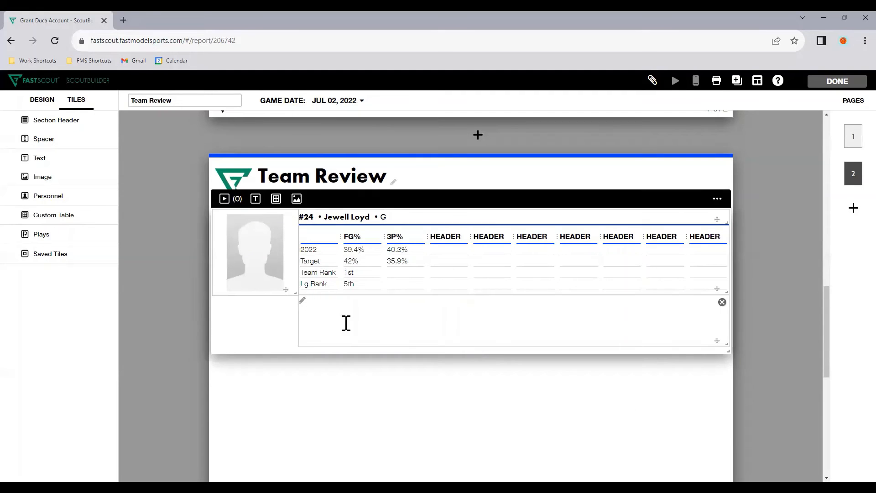
Duplicate Jewell Loyd's player tile and assign the copy to Breanna Stewart
left_click(717, 199)
left_click(707, 339)
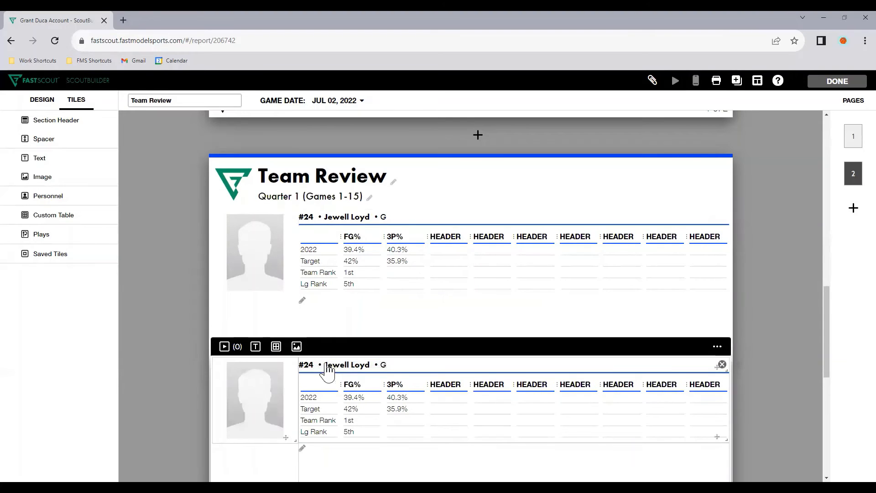
left_click(718, 347)
left_click(697, 166)
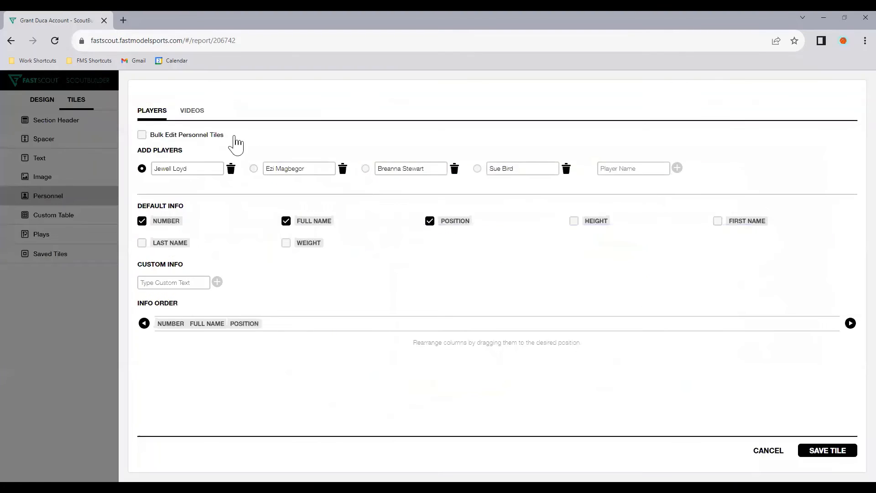
left_click(366, 169)
left_click(824, 451)
scroll(365, 314, "down", 1)
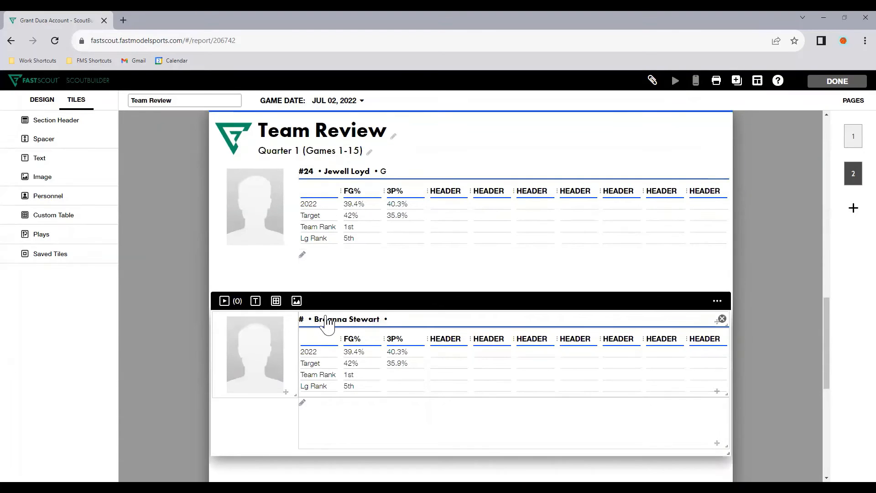
Set Breanna Stewart's player number to 30 and position to F, and save the info
left_click(325, 320)
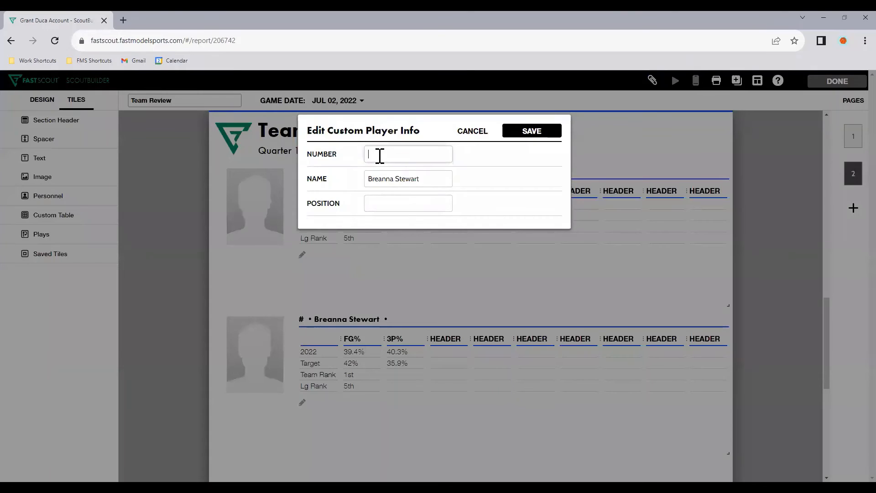
left_click(376, 160)
type("30")
left_click(393, 198)
type("F")
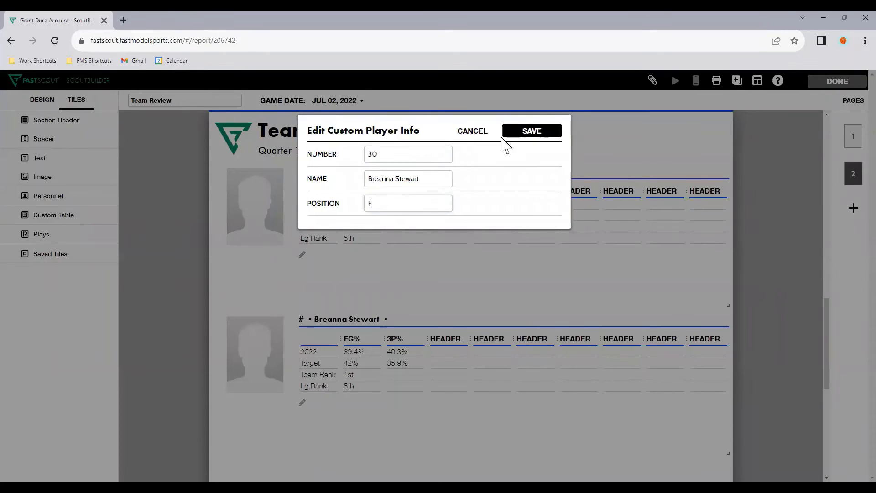
key("Return")
Clear all copied values in the FG% and 3P% columns of Breanna Stewart's stats table, keeping the headers and row labels
scroll(405, 313, "down", 1)
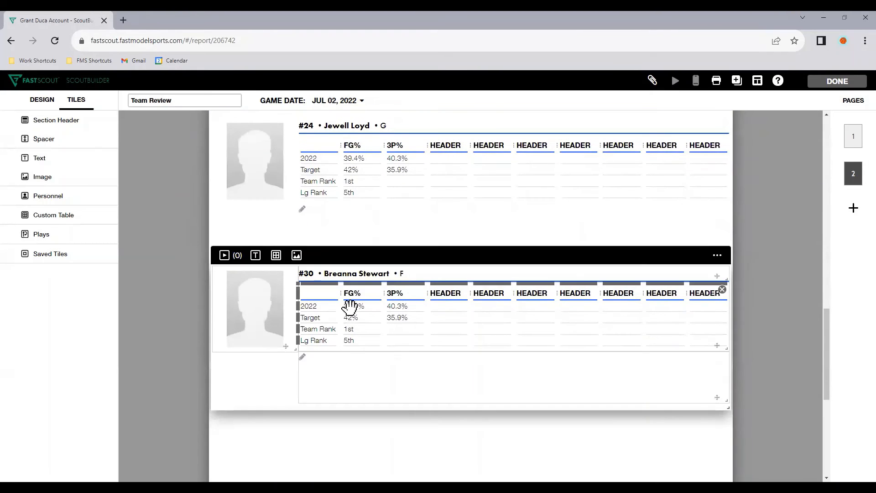
double_click(350, 306)
key("BackSpace")
double_click(349, 318)
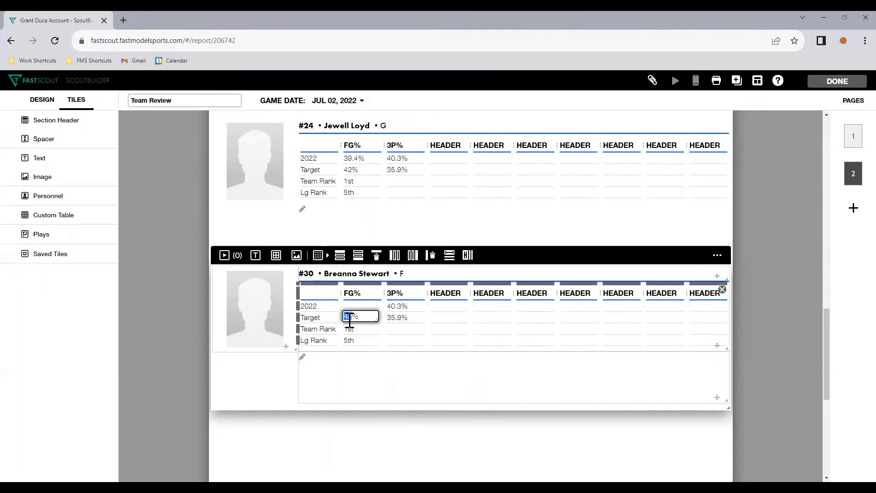
key("BackSpace")
double_click(352, 328)
key("BackSpace")
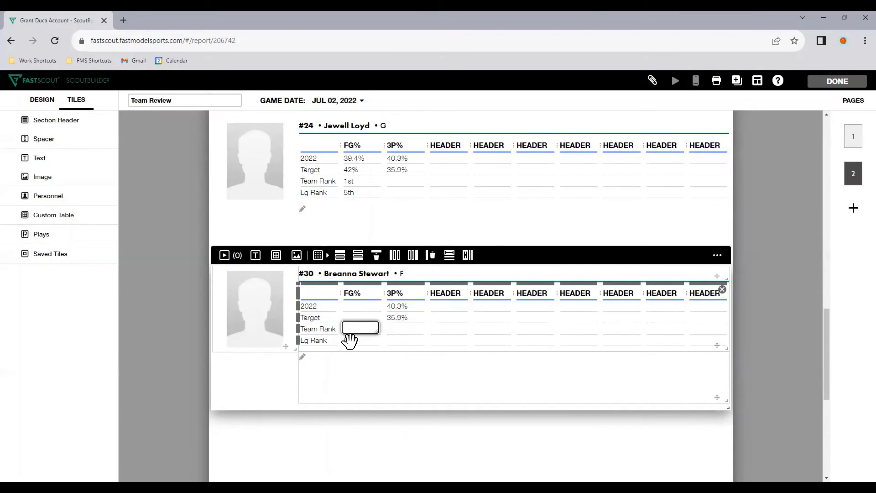
double_click(349, 340)
key("BackSpace")
double_click(401, 317)
key("BackSpace")
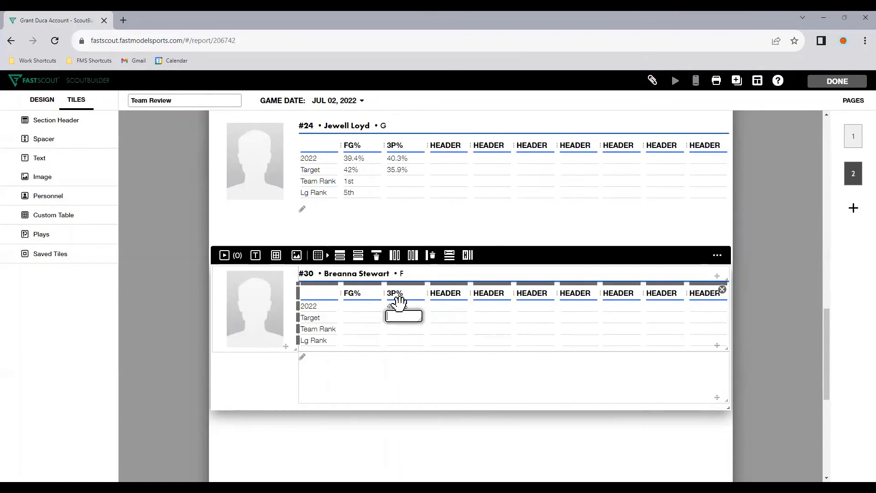
double_click(398, 306)
key("BackSpace")
left_click(449, 442)
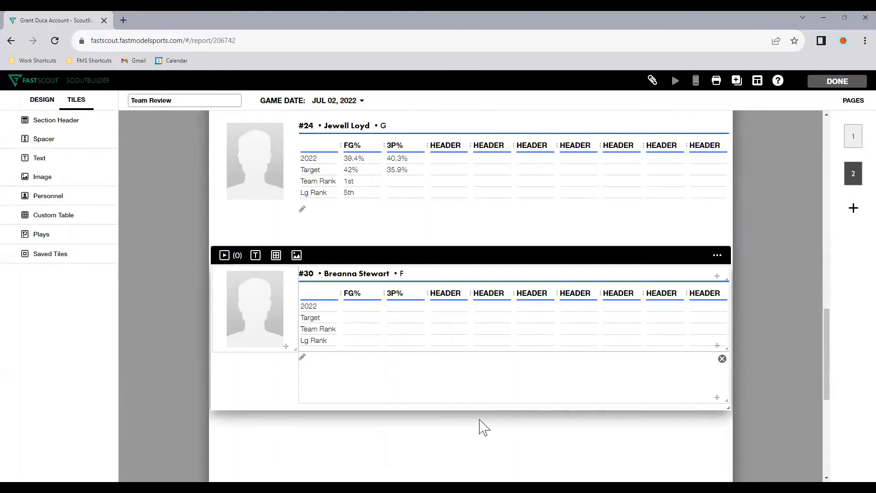
left_click(317, 362)
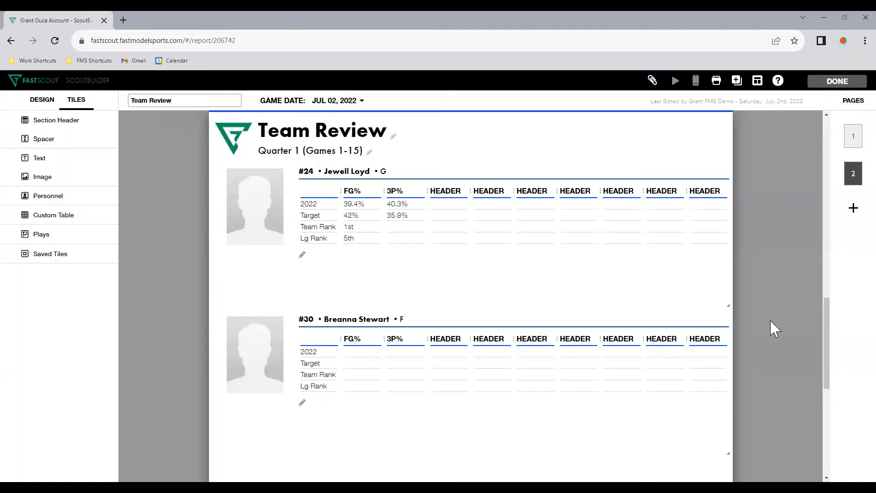
Finish editing the Team Review report and create a new self scout named Breanna Stewart Review 1 from the blank template
left_click(837, 81)
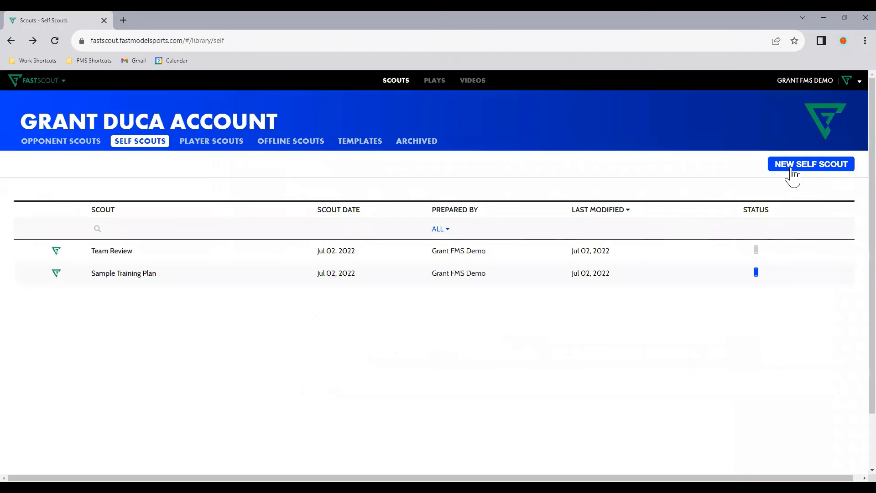
left_click(791, 168)
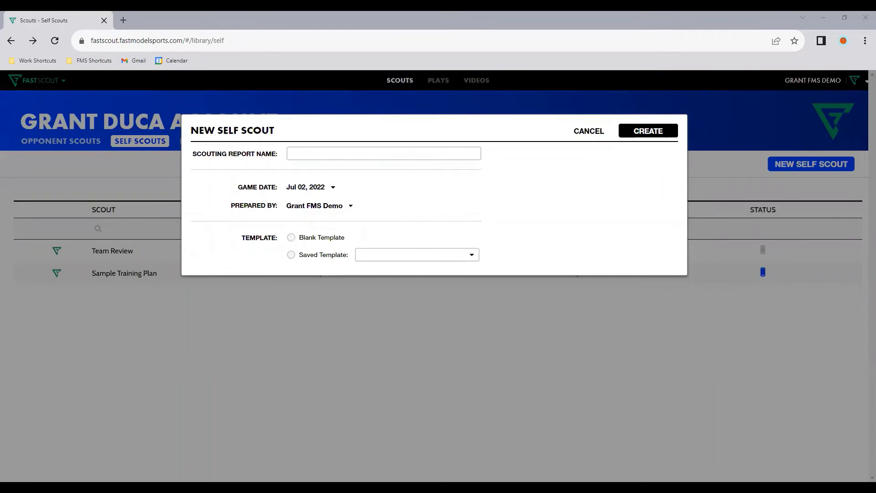
left_click(356, 156)
type("Breanna Stewart, FORWARD, 30")
left_click_drag(343, 157, 457, 154)
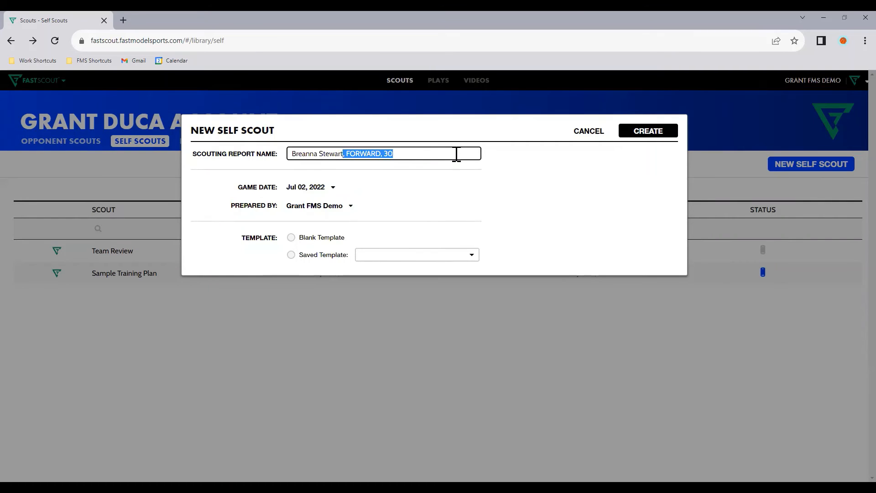
key("BackSpace")
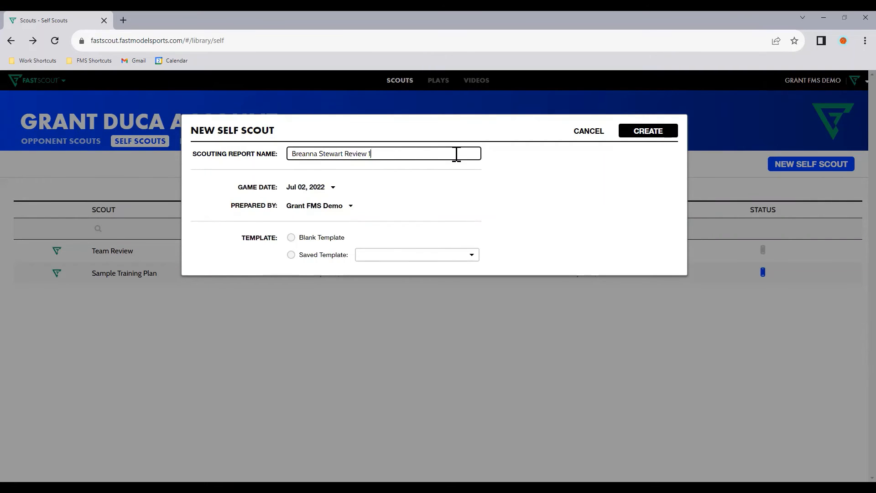
left_click(314, 239)
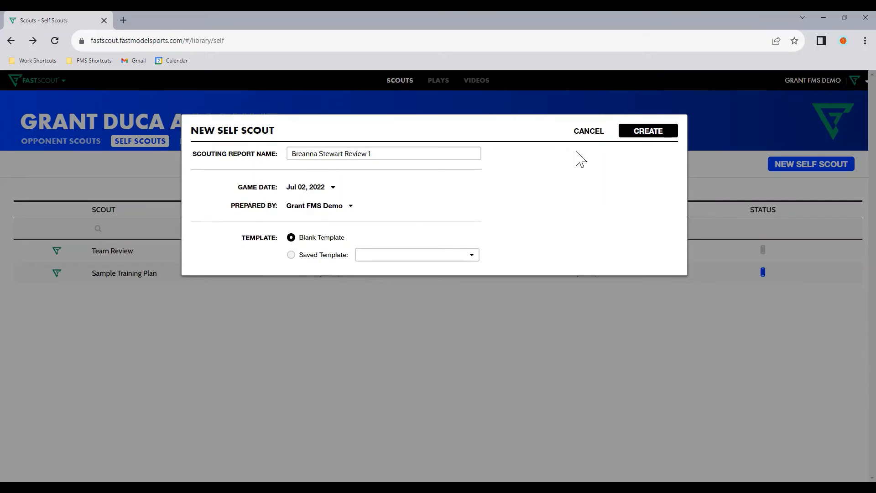
left_click(638, 138)
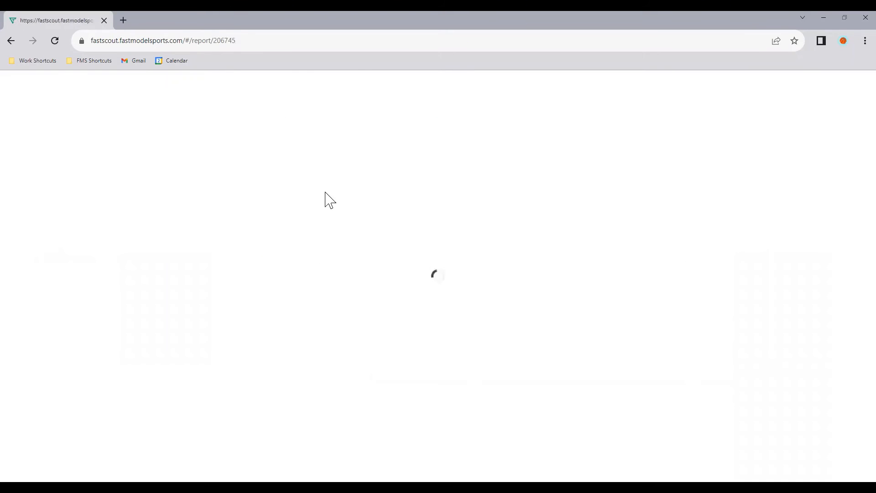
Replace the OPPONENT SCOUT page title with Breanna Stewart, copied from the report name
left_click(307, 137)
triple_click(166, 101)
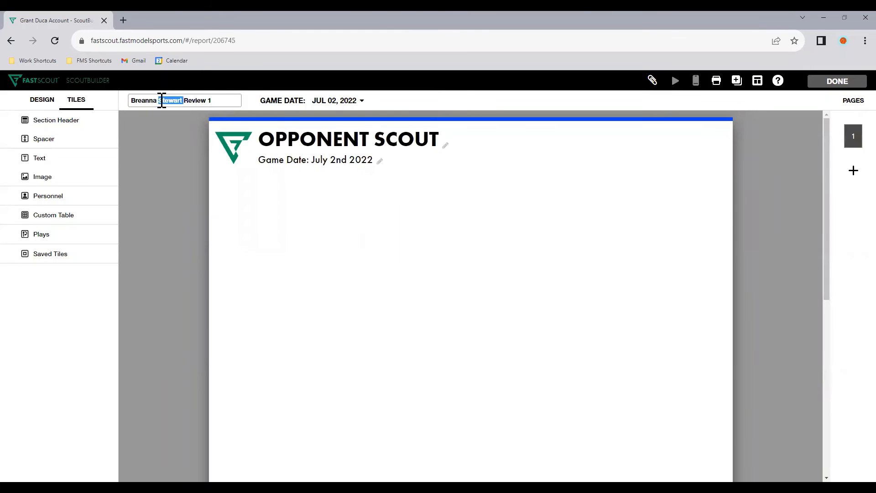
key("ctrl+c")
triple_click(293, 137)
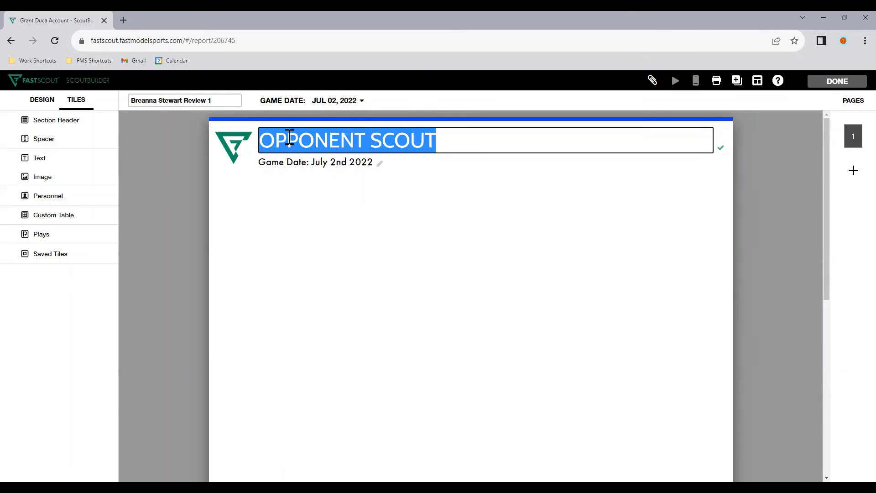
key("ctrl+v")
left_click_drag(408, 139, 482, 140)
key("ctrl+x")
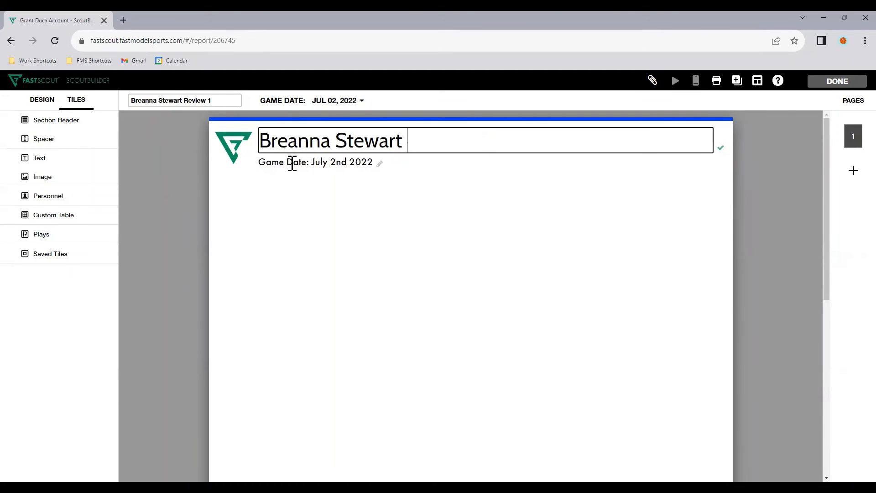
Replace the game date subtitle with "Review 1. Date: 07/02/2022"
triple_click(292, 163)
key("ctrl+v")
left_click(364, 226)
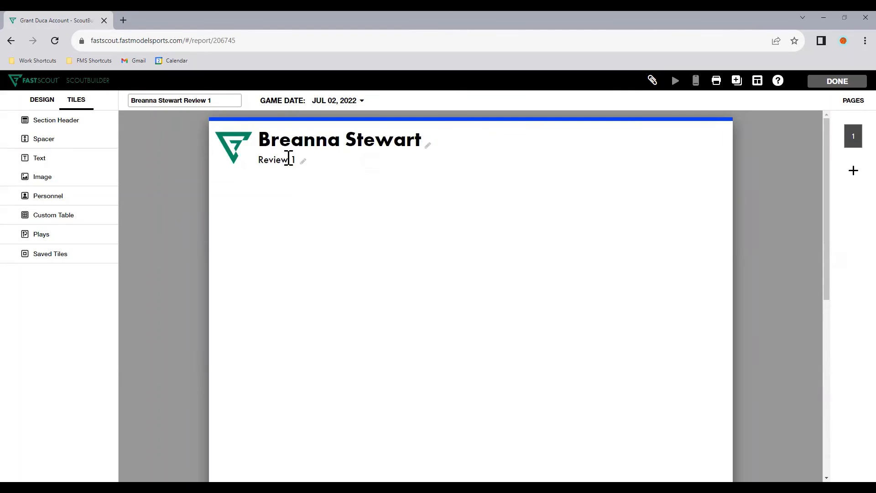
left_click(308, 161)
type(". Date: 07/02/2022")
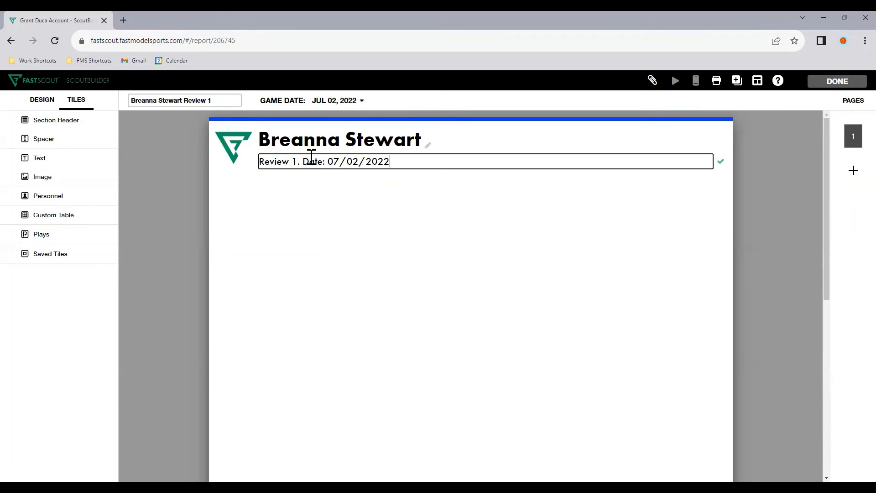
Add a personnel tile for Breanna Stewart to page 1 showing number, full name and position, without height and weight
left_click(385, 238)
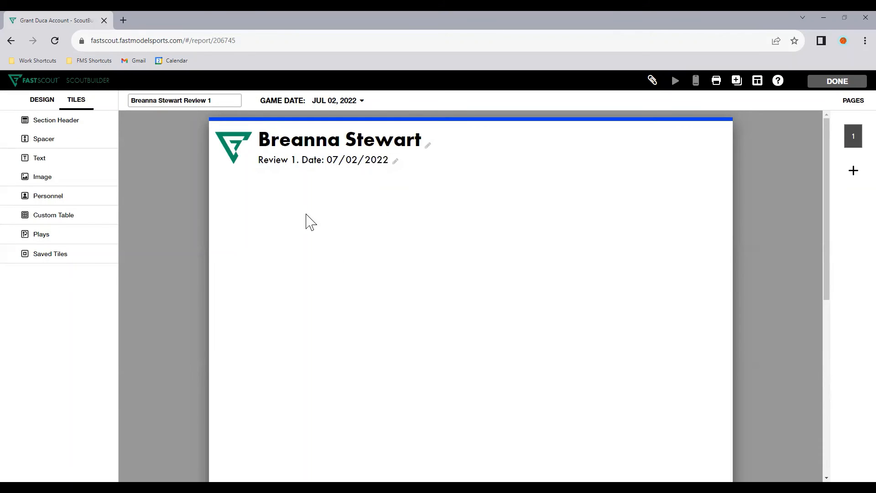
left_click(100, 197)
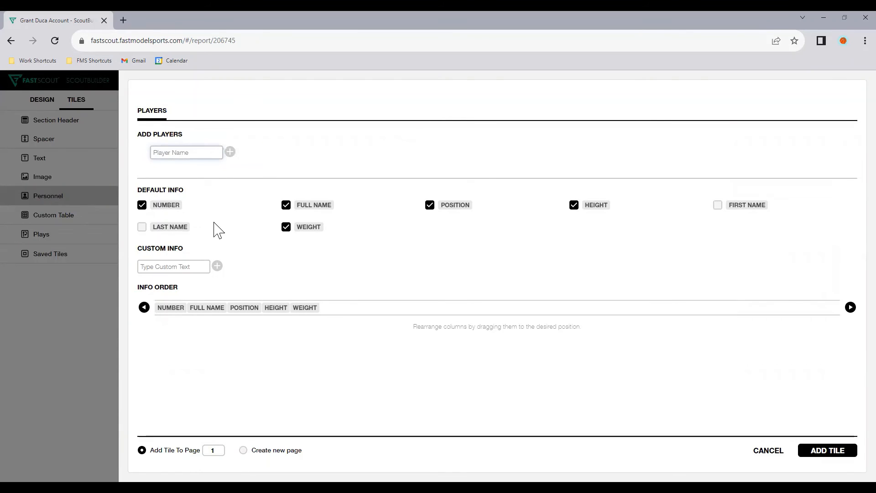
type("Breanna Stewart")
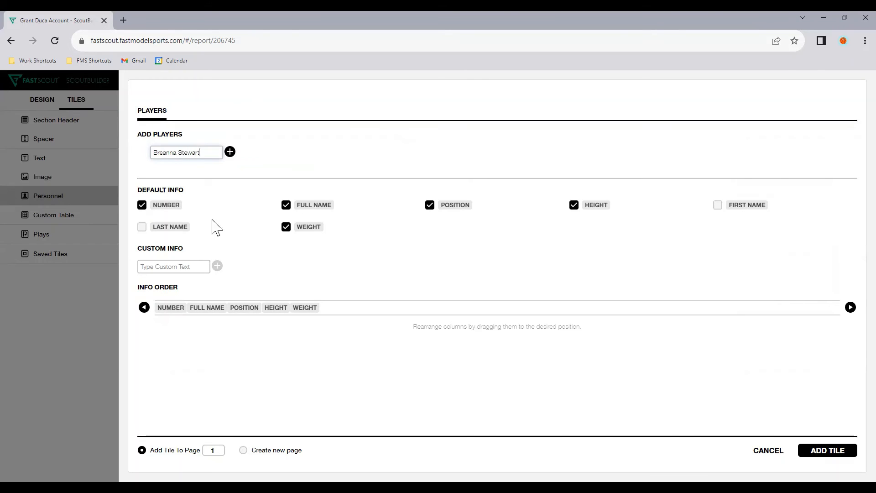
left_click(230, 152)
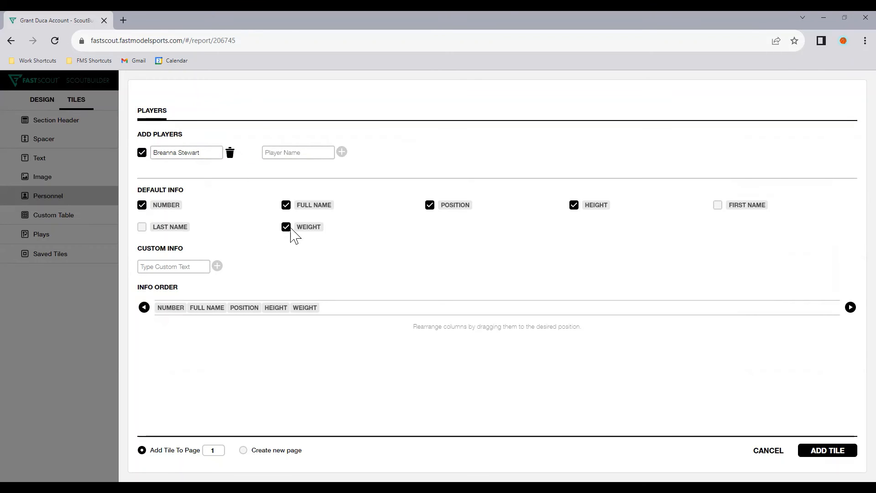
left_click(327, 228)
left_click(597, 207)
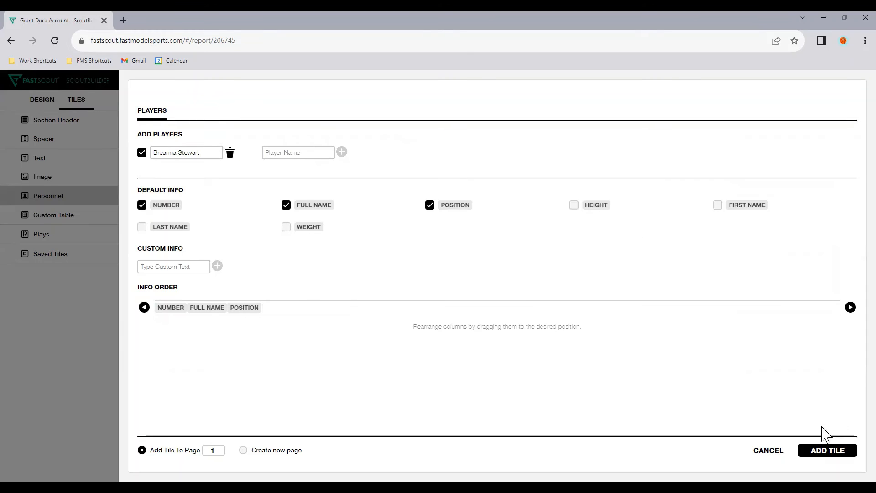
left_click(828, 450)
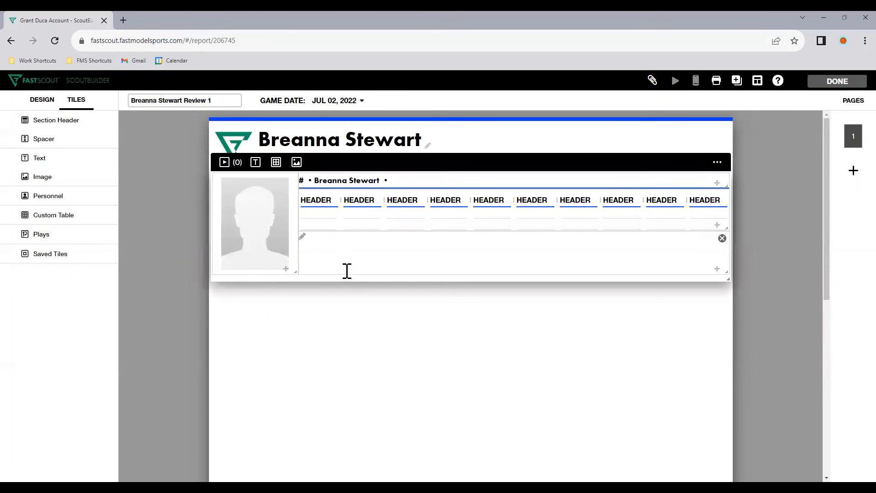
left_click(389, 292)
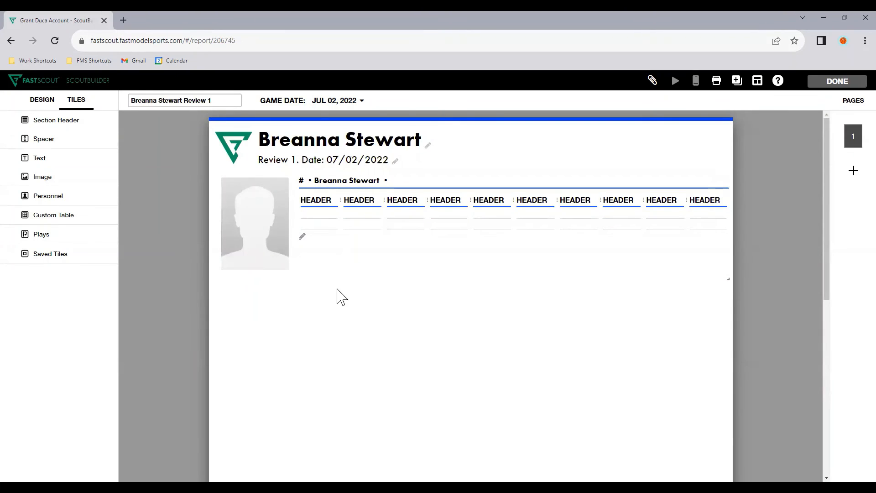
Delete the empty text sub-tile beneath the stats table in Breanna Stewart's personnel tile
left_click(224, 211)
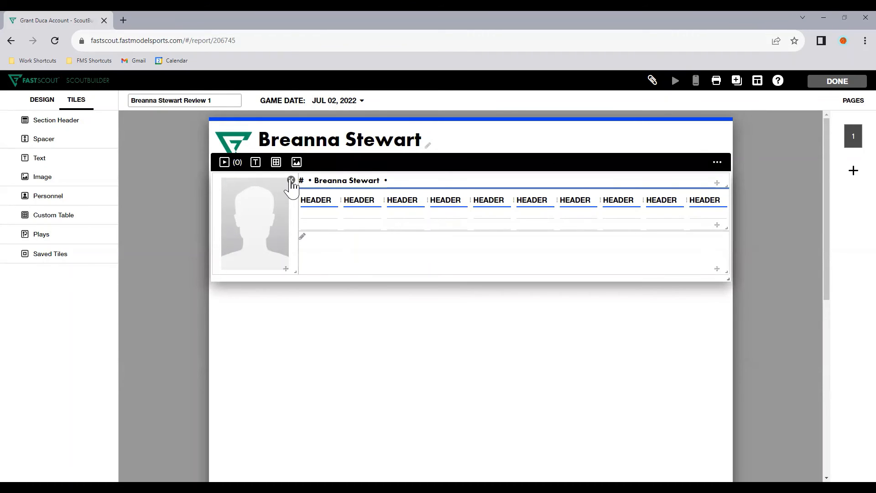
left_click(512, 319)
left_click(310, 263)
mouse_move(449, 233)
left_click(722, 239)
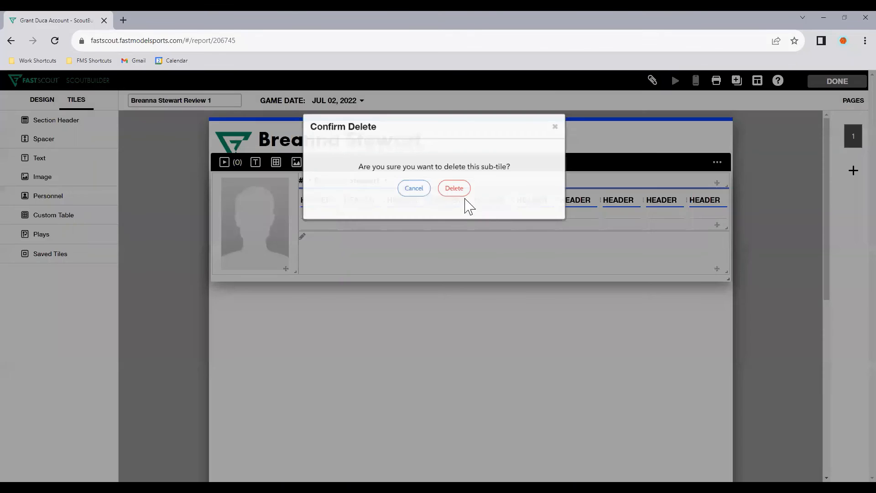
left_click(454, 189)
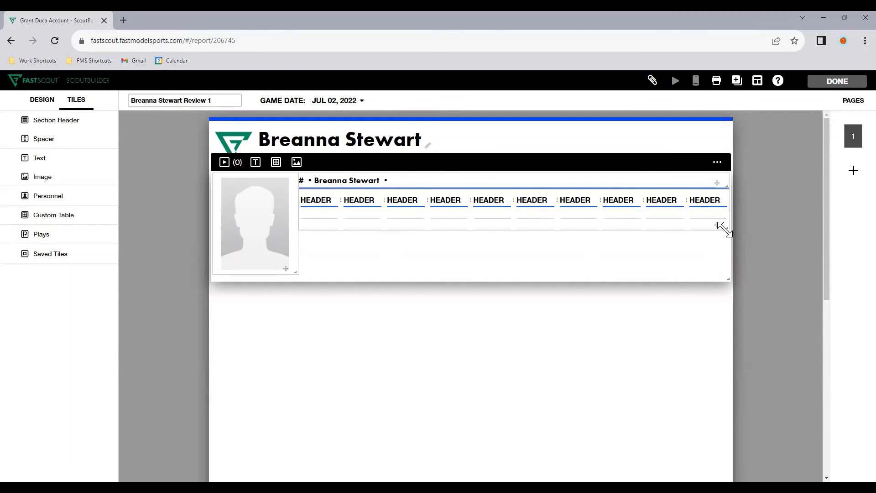
Extend the stats table down to the height of the player photo and insert three more rows
left_click_drag(724, 228, 727, 276)
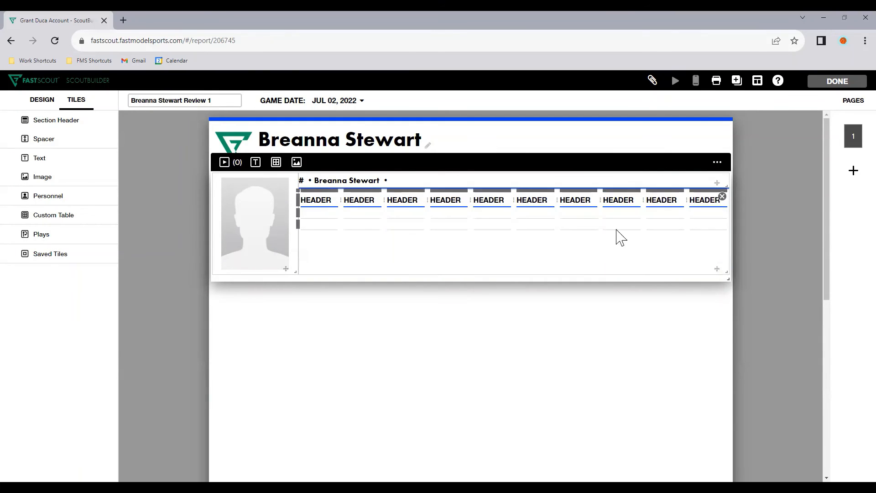
left_click(450, 222)
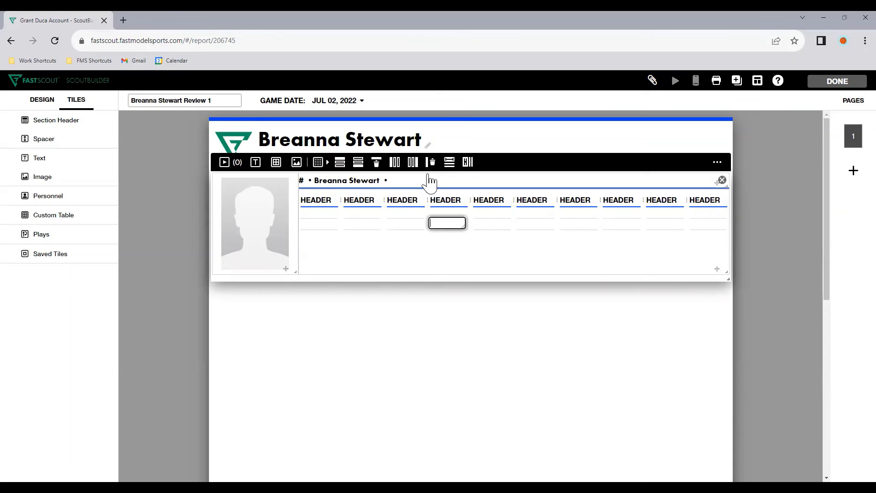
left_click(359, 165)
left_click(361, 165)
left_click(358, 165)
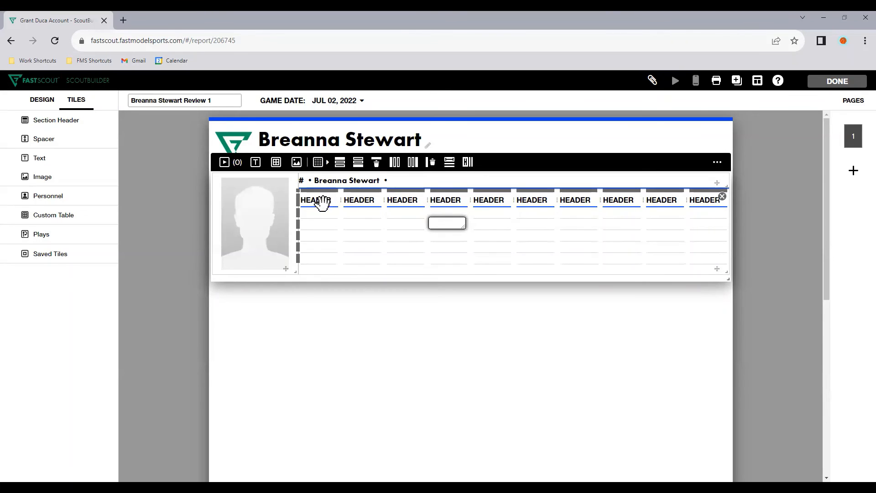
Label the stats table's first four rows 2022, Target, League and Team in the first column
left_click(322, 213)
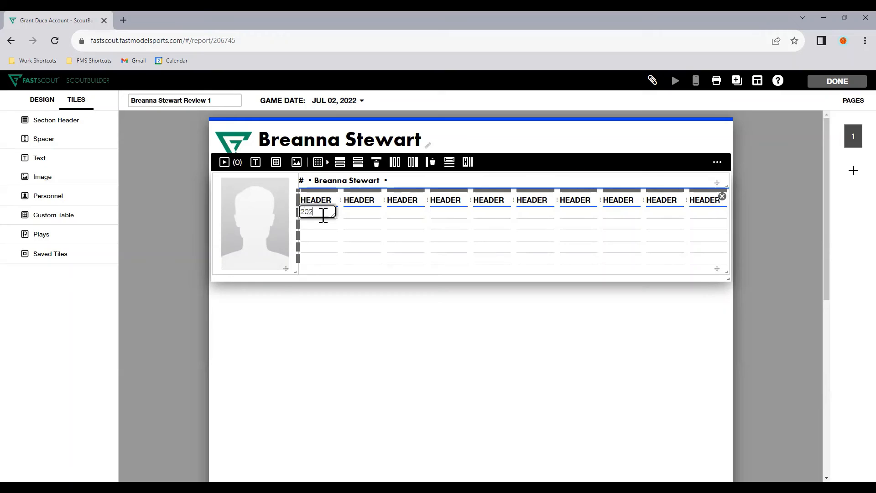
type("2022")
key("Return")
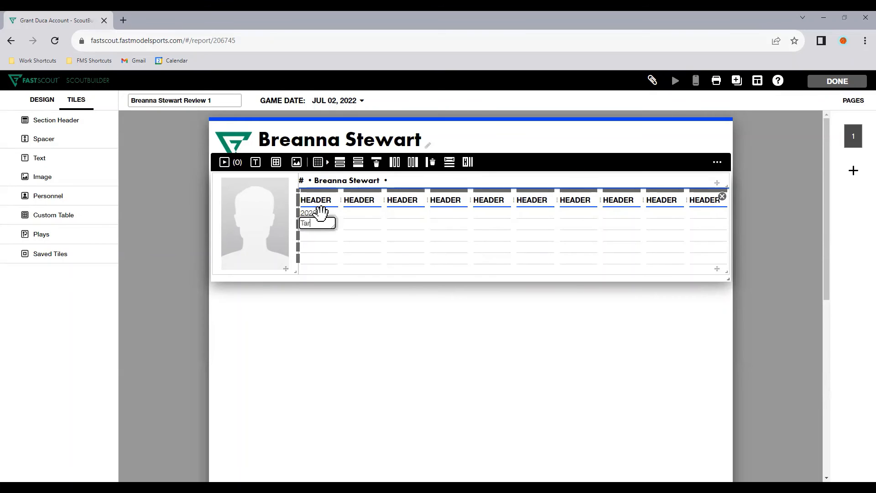
type("Target")
key("Return")
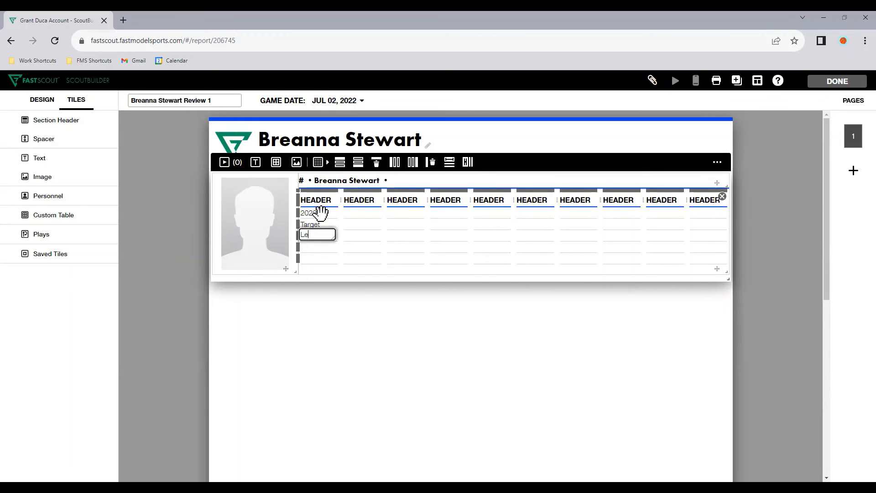
type("League")
key("Return")
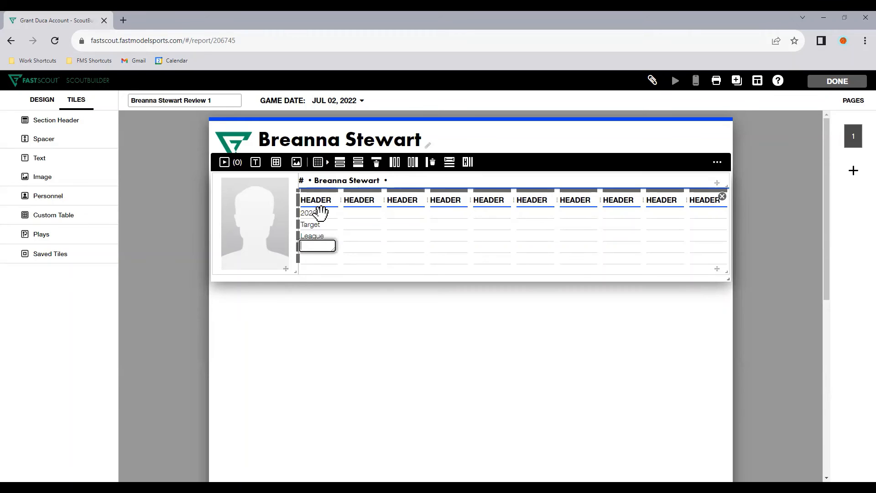
key("Return")
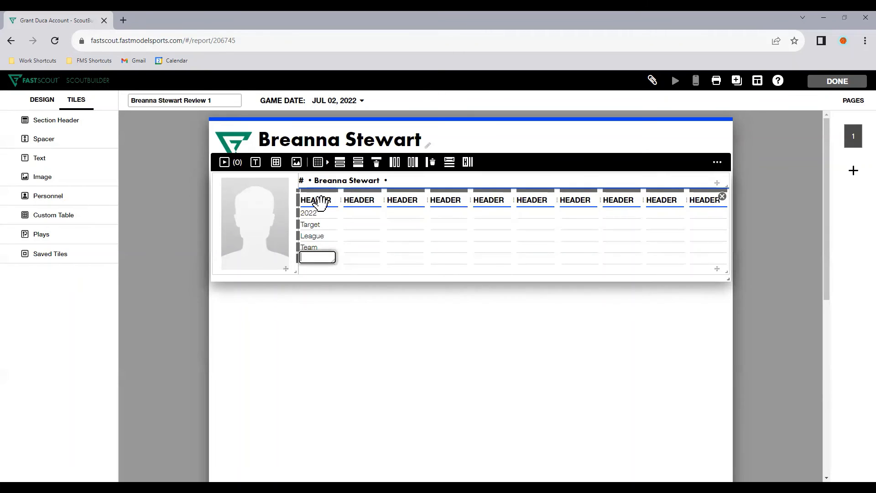
Clear the stats table's first column header and name the next three headers PTS, REB and DEF
left_click(318, 198)
key("BackSpace")
key("Tab")
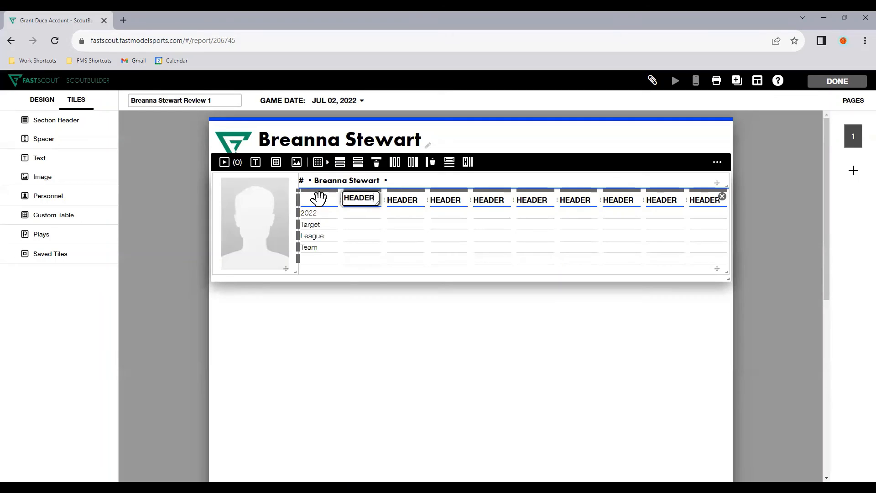
type("PTS")
key("Tab")
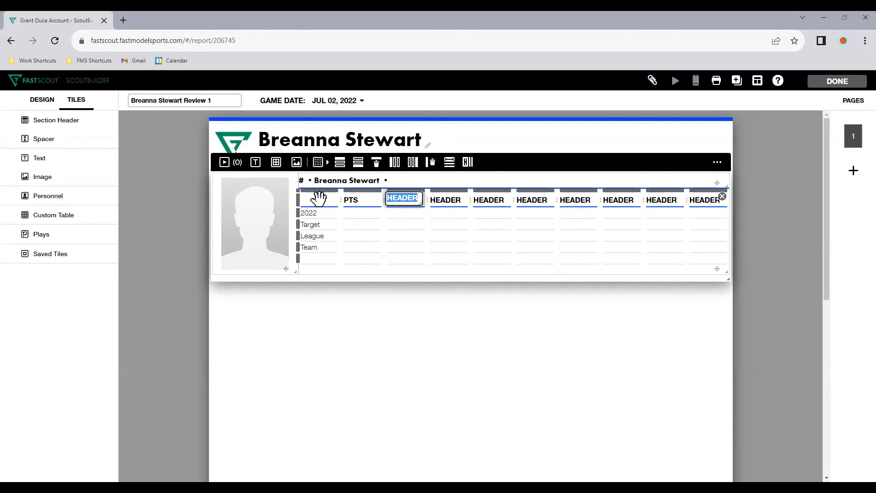
type("REB")
key("Tab")
type("DE")
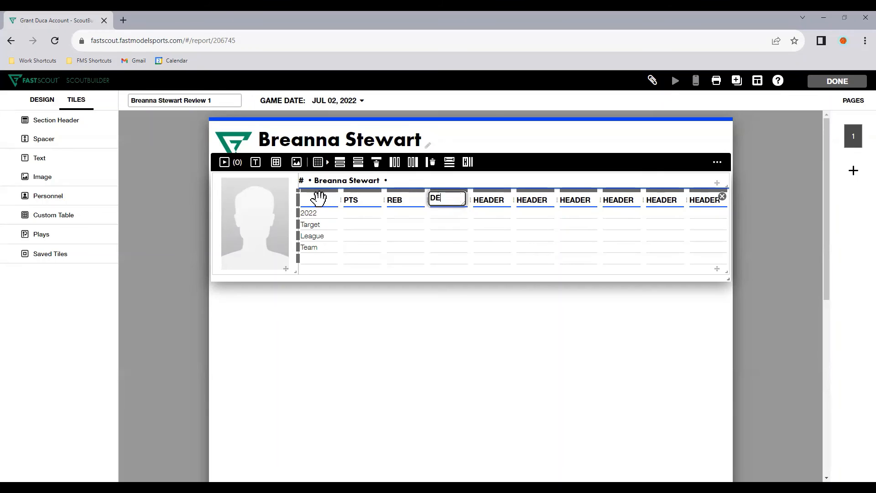
type("F")
key("Tab")
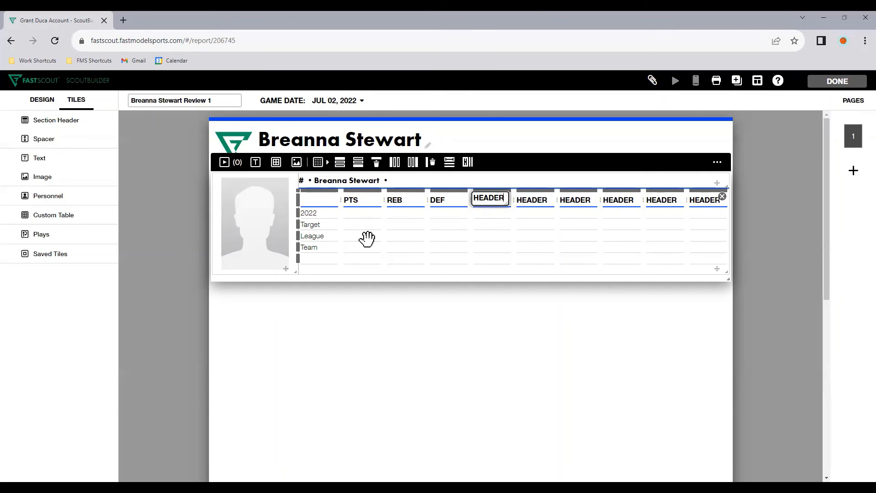
left_click(422, 351)
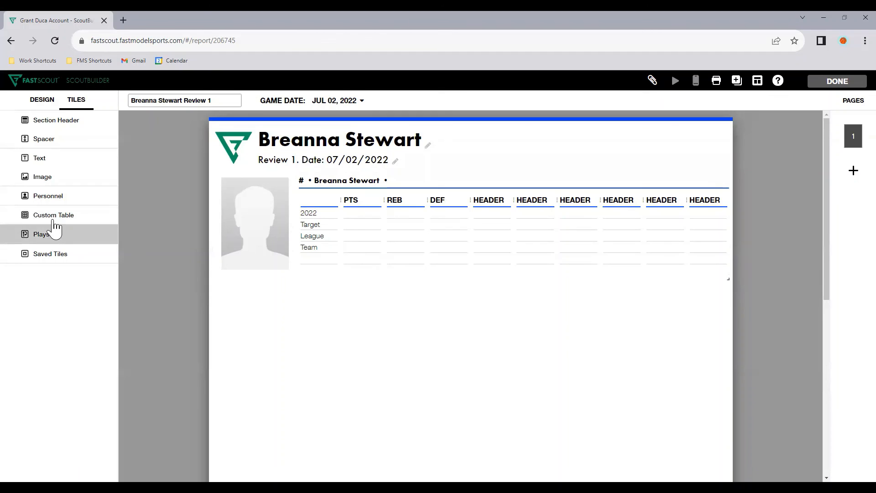
Place a Text tile and an Image tile side by side below the personnel tile, with the text on the left
left_click_drag(53, 163, 384, 335)
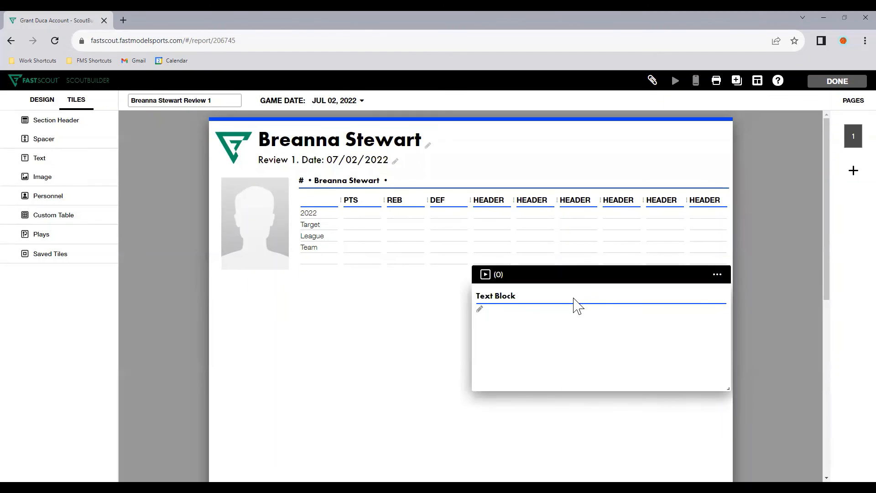
left_click_drag(573, 284, 317, 286)
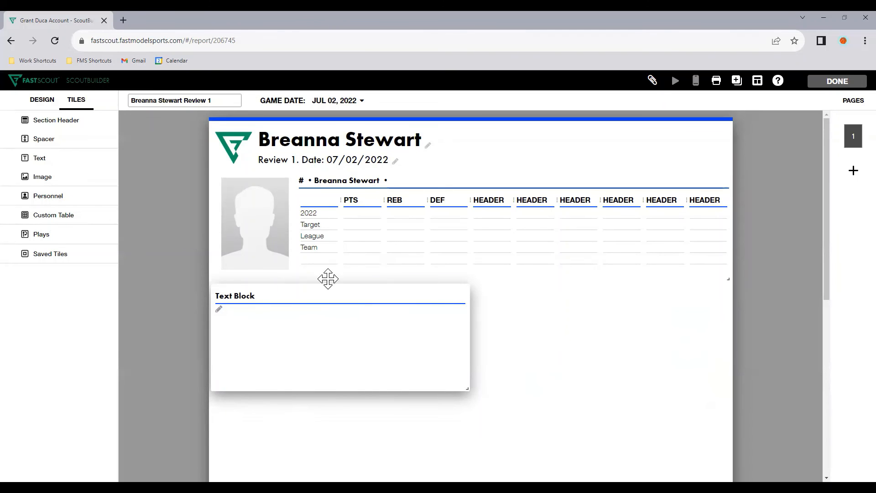
left_click_drag(70, 180, 608, 368)
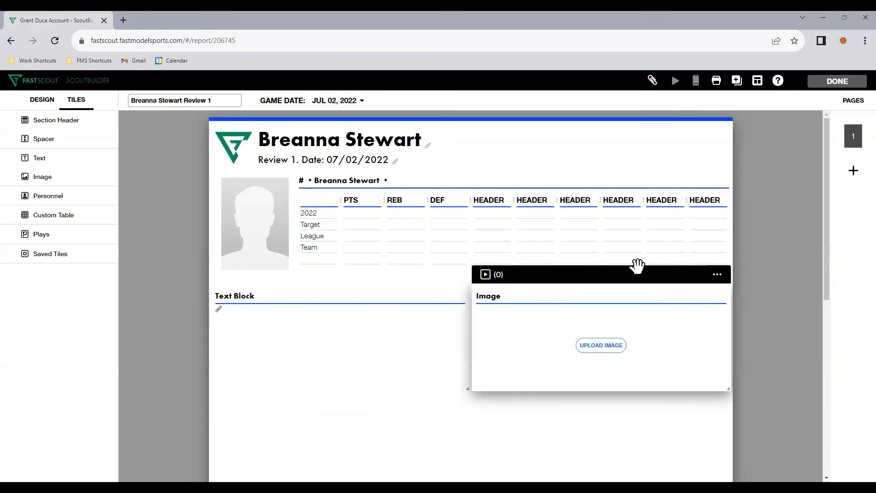
scroll(775, 383, "down", 2)
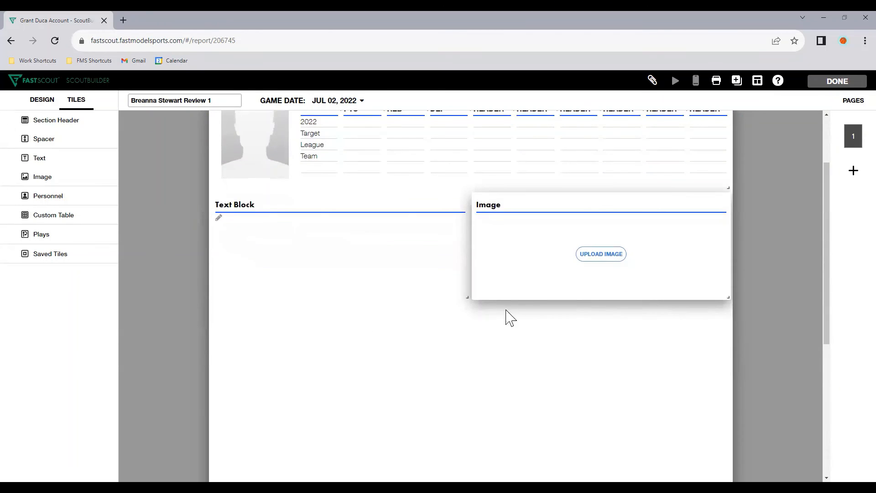
scroll(493, 326, "up", 2)
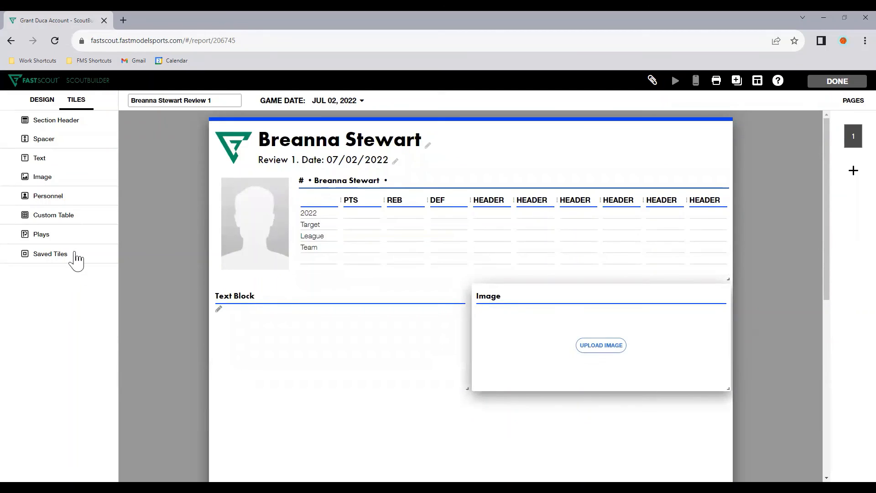
Add the plays 2 Pass Layups and Box to page 1, listing plays from all teams
left_click(77, 235)
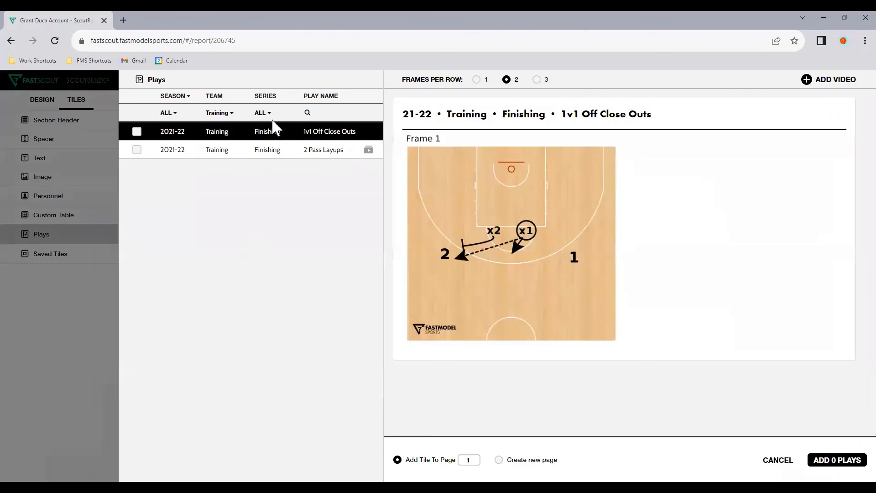
left_click(225, 114)
left_click(225, 131)
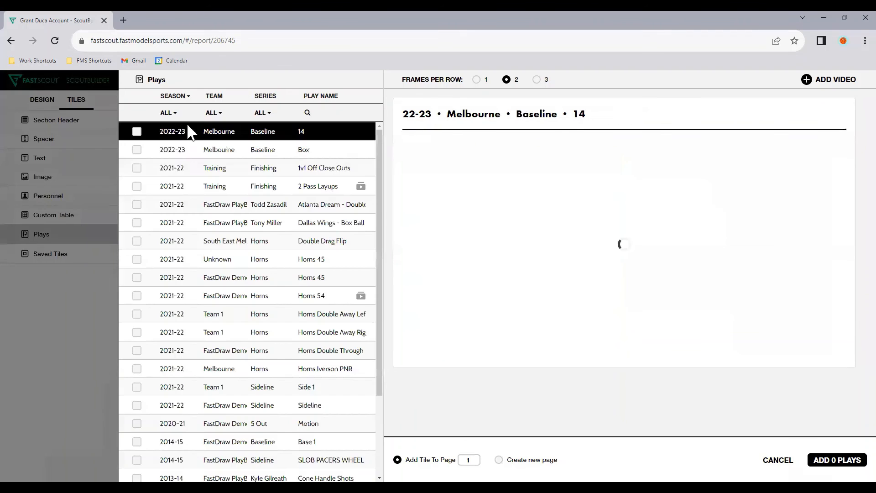
left_click(137, 186)
left_click(137, 149)
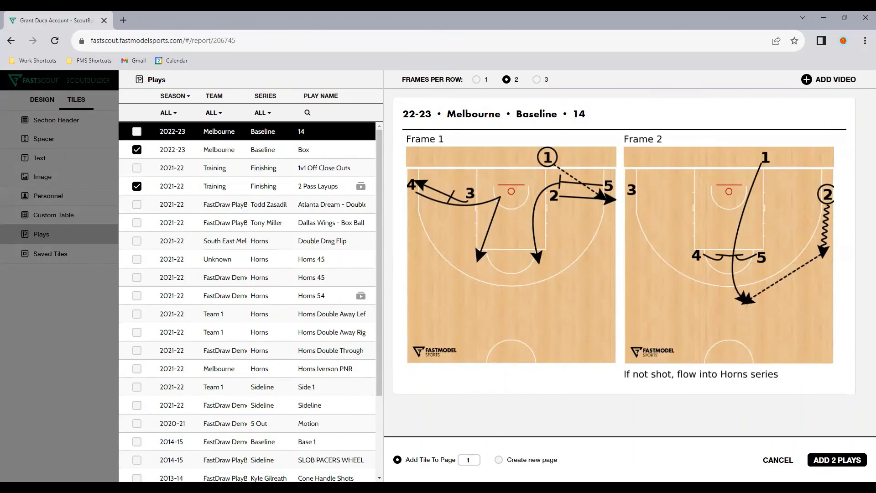
left_click(838, 460)
Shorten the 2 Pass Layups and Box play tiles to remove the empty space below their diagrams
scroll(493, 336, "down", 2)
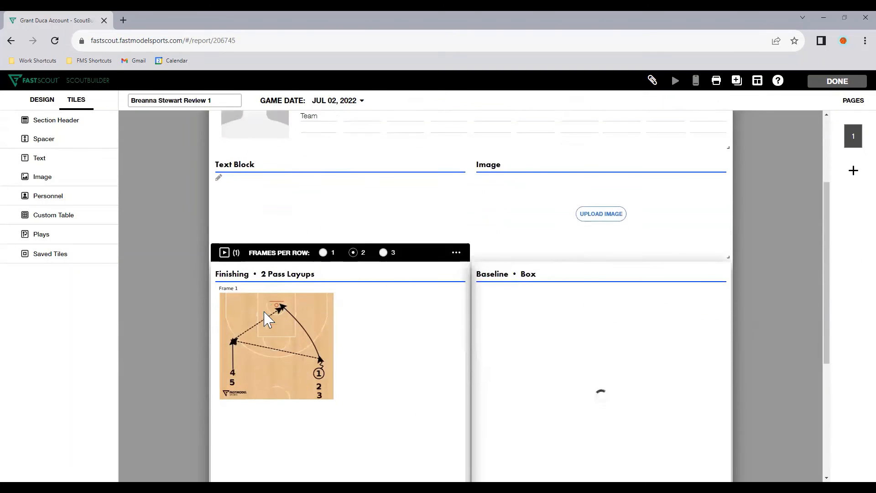
scroll(191, 322, "down", 2)
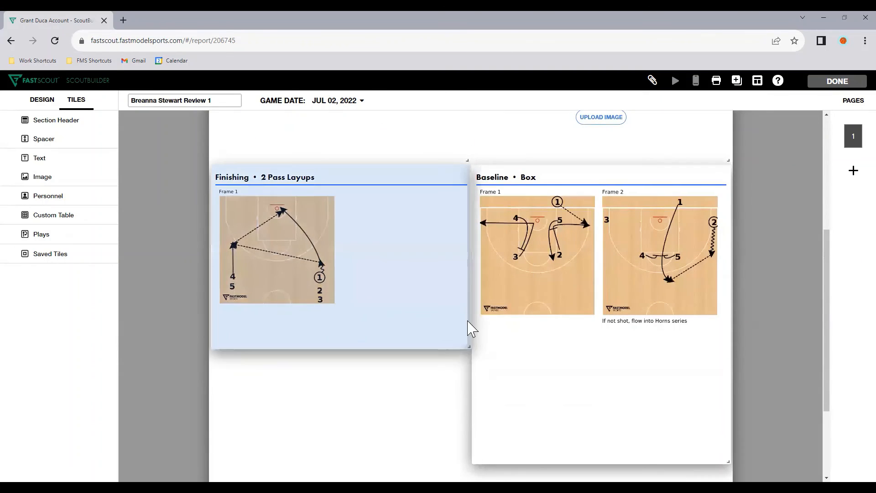
left_click_drag(468, 321, 466, 309)
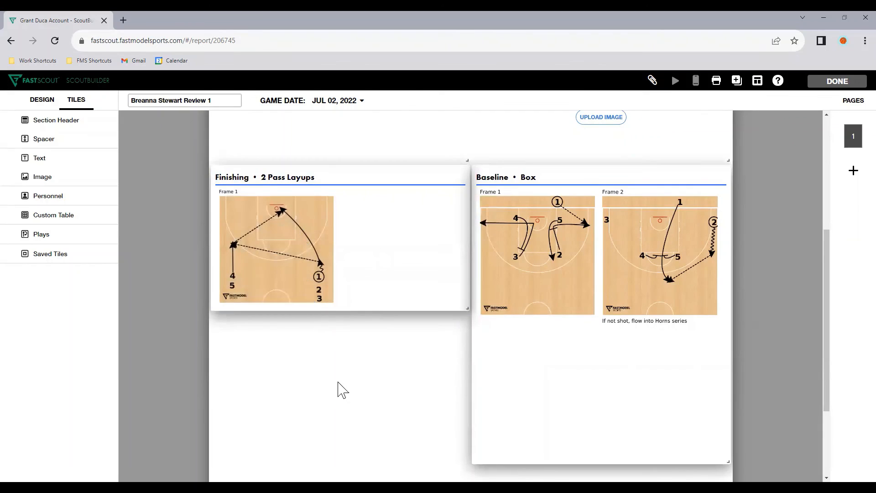
scroll(372, 313, "up", 1)
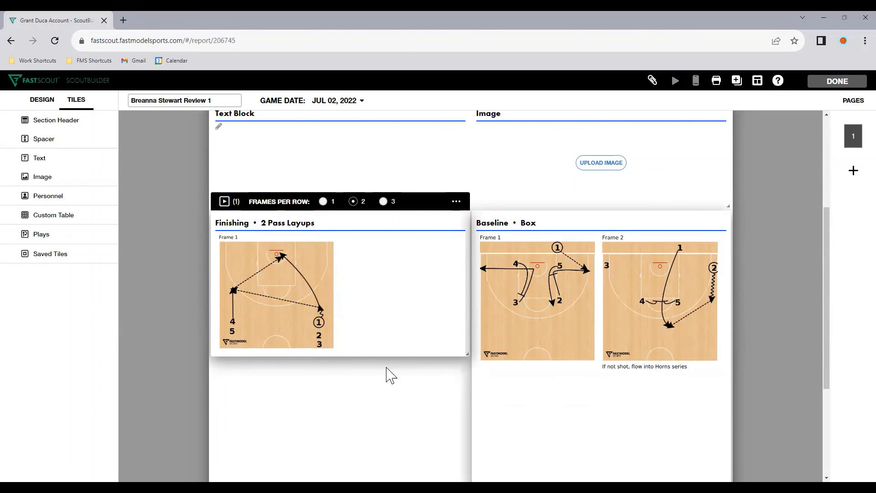
scroll(446, 326, "down", 1)
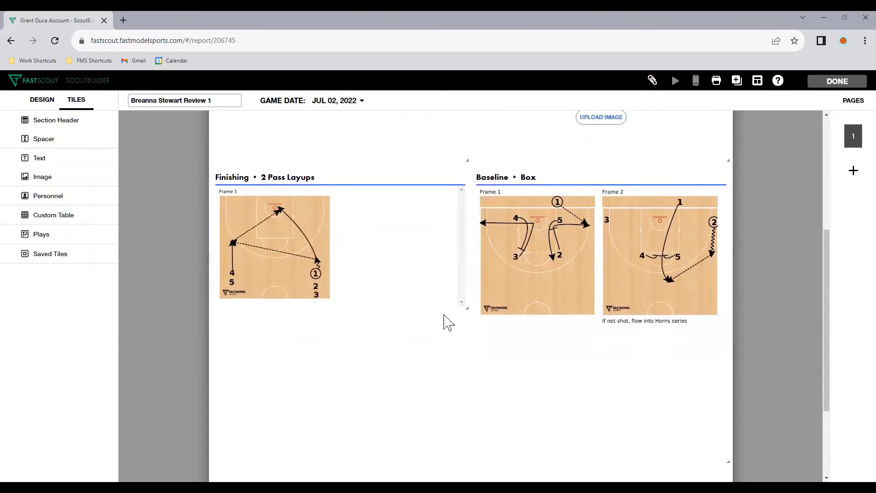
left_click_drag(728, 462, 736, 341)
Give the listed player mobile access to this report and save the access settings
scroll(543, 292, "up", 1)
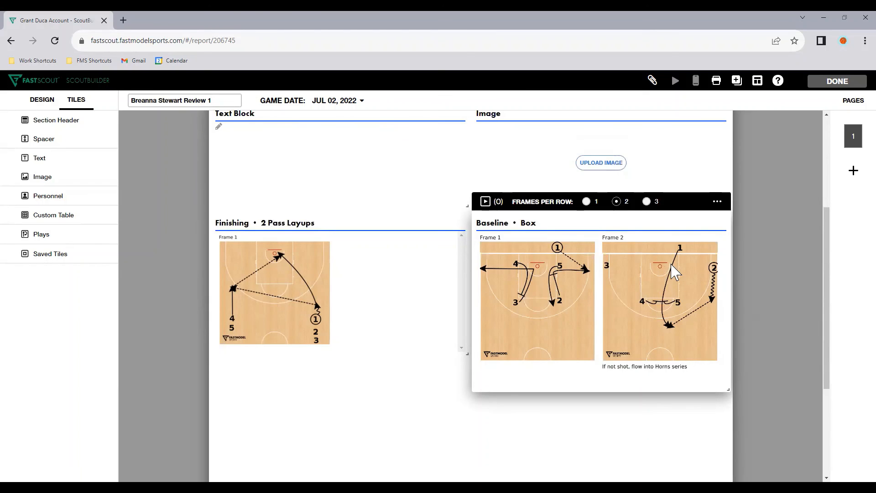
scroll(552, 425, "up", 4)
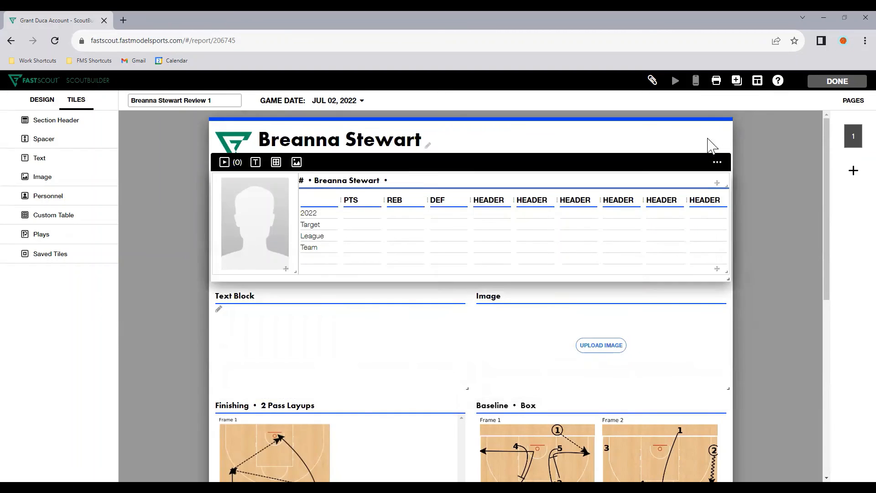
left_click(695, 82)
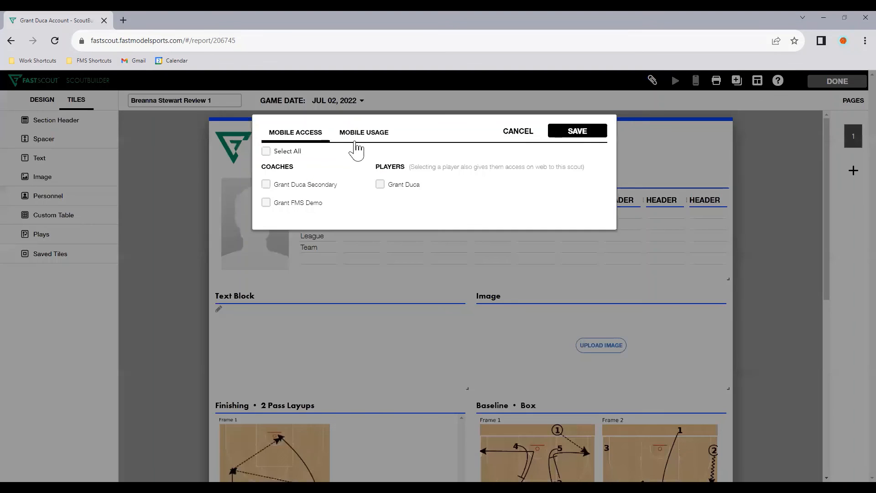
left_click(383, 187)
left_click(378, 188)
left_click(379, 186)
left_click(589, 134)
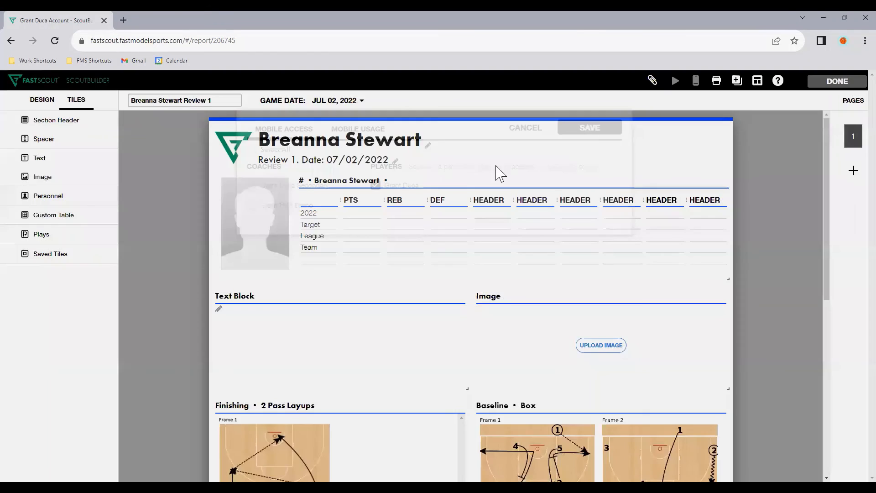